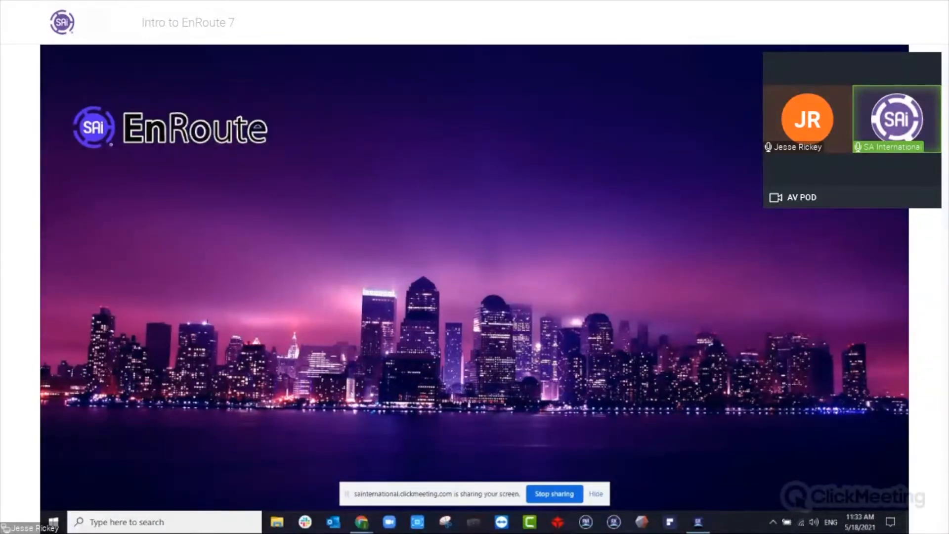
Hide the screen-sharing notification and bring up the EnRoute window.
left_click(595, 494)
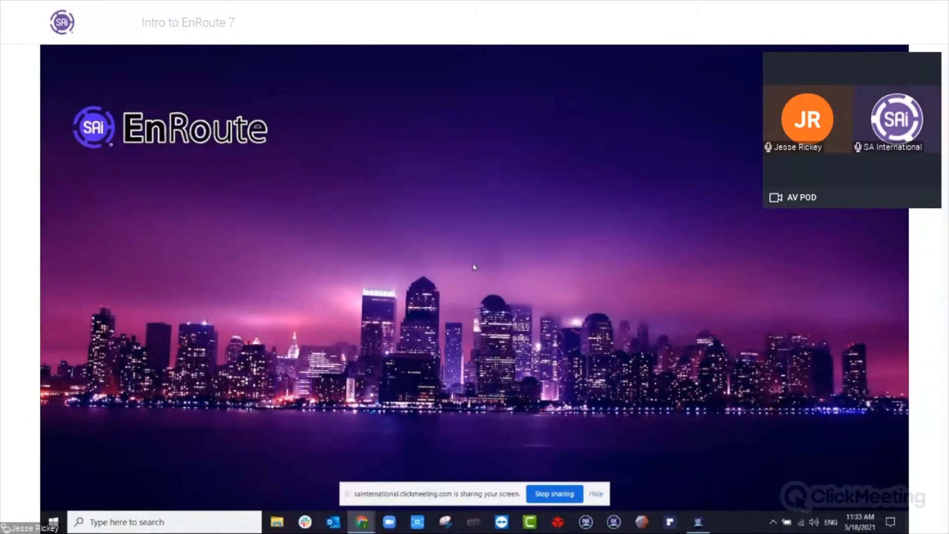
left_click_drag(461, 495, 387, 509)
left_click(519, 508)
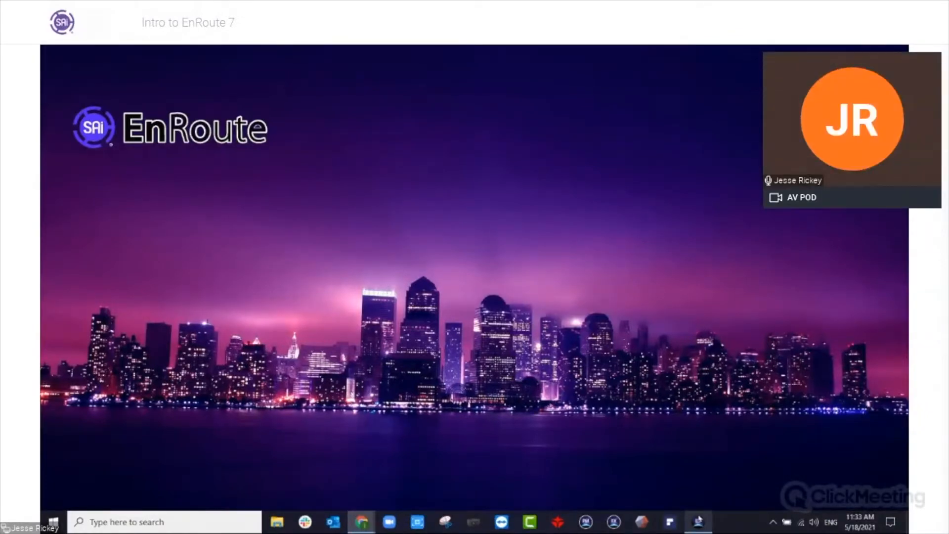
left_click(697, 522)
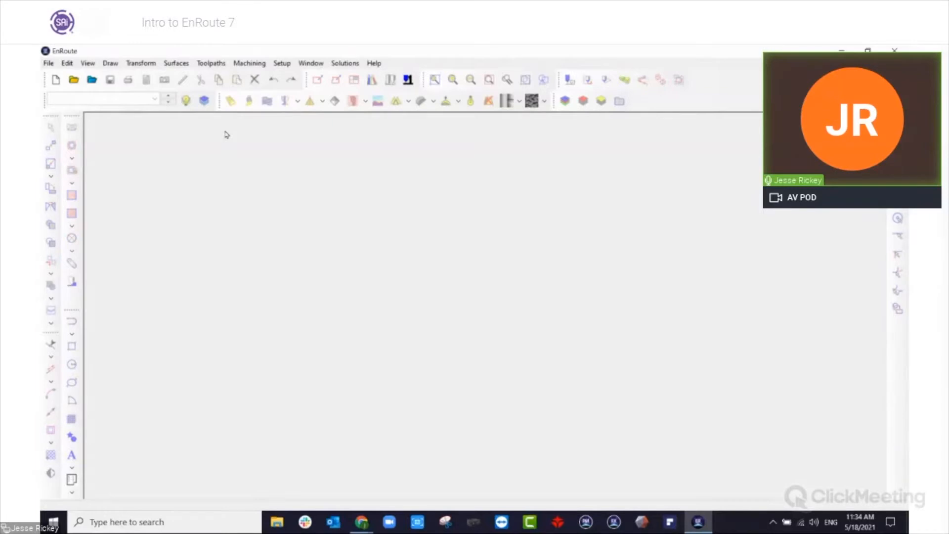
Switch the interface setup to the Standard layout for the Complete edition.
left_click(373, 64)
mouse_move(414, 104)
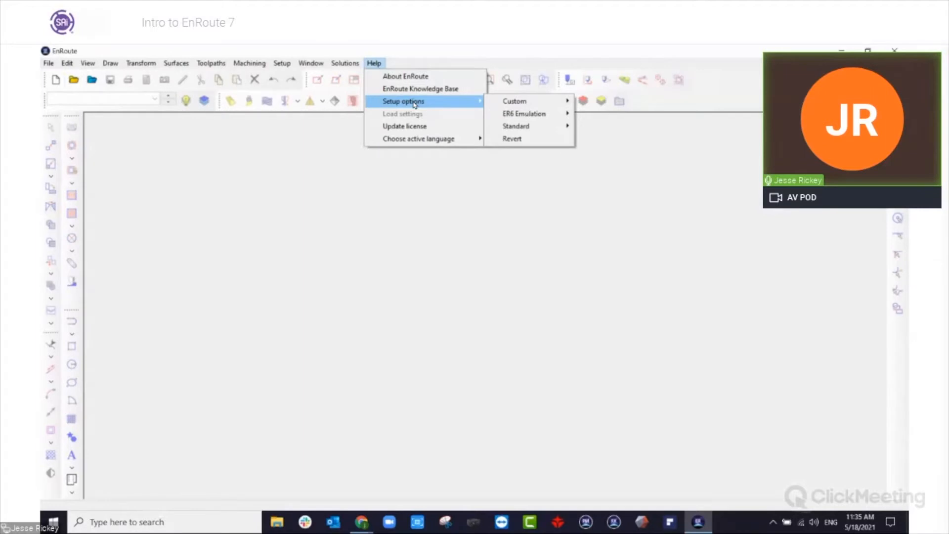
mouse_move(554, 117)
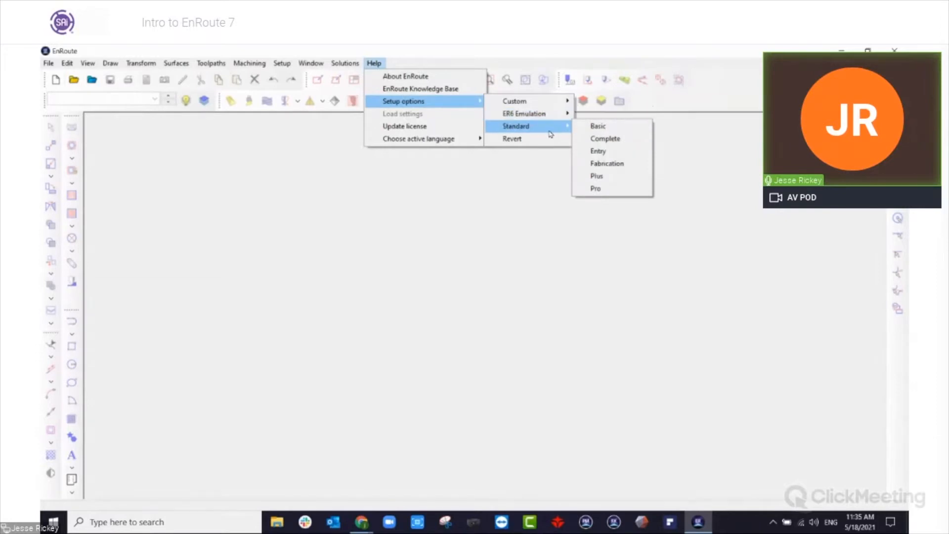
left_click(606, 139)
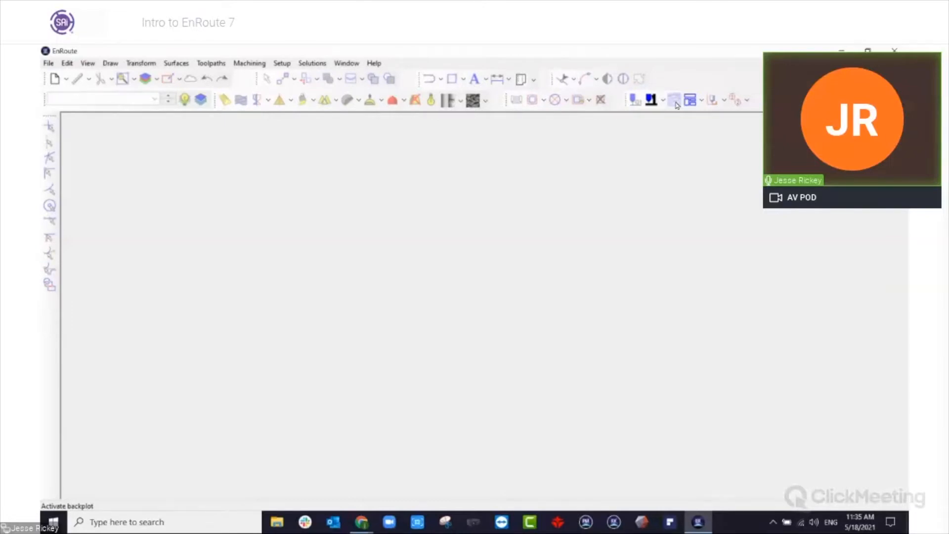
Look at the file import dialog and close it without importing anything.
left_click(65, 82)
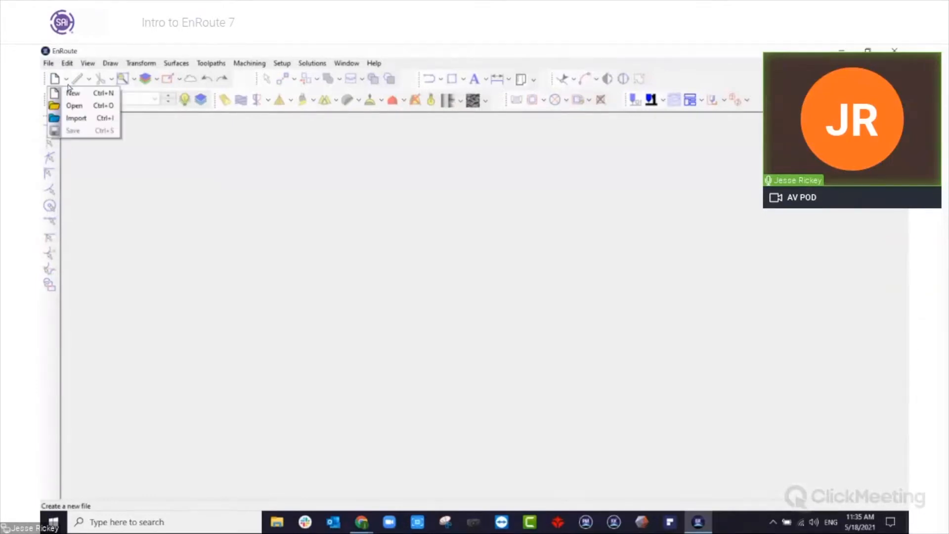
left_click(88, 117)
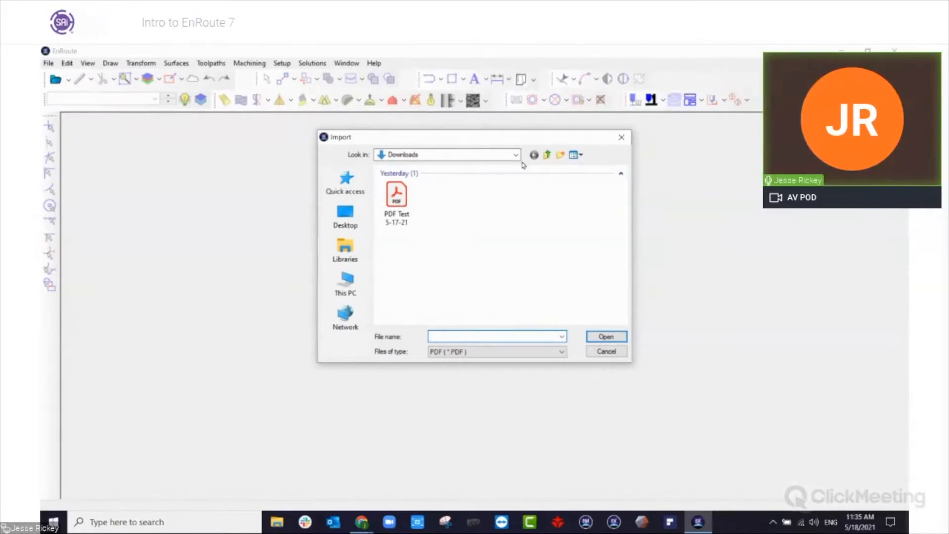
left_click(621, 137)
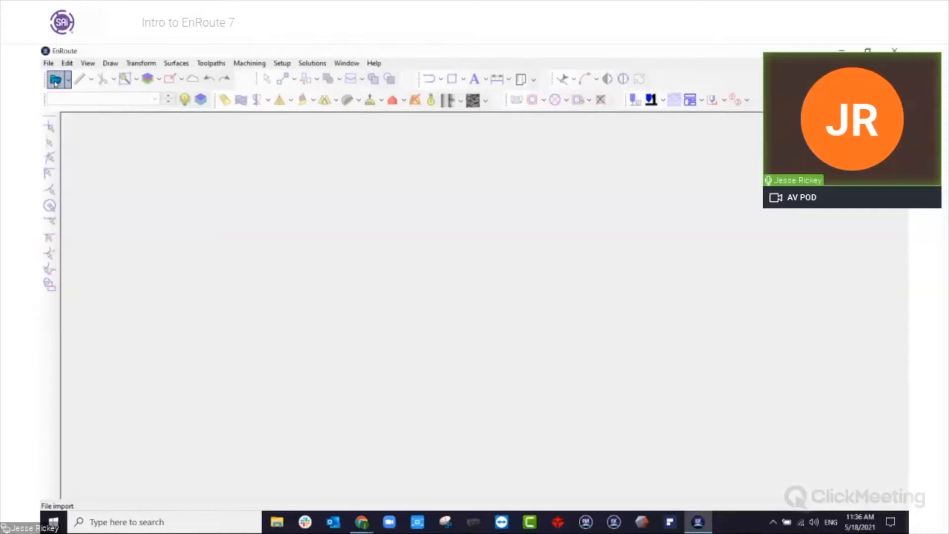
Apply the ER6 Emulation Complete setup and dock the vertical snap toolbar alongside the horizontal toolbars.
left_click(374, 63)
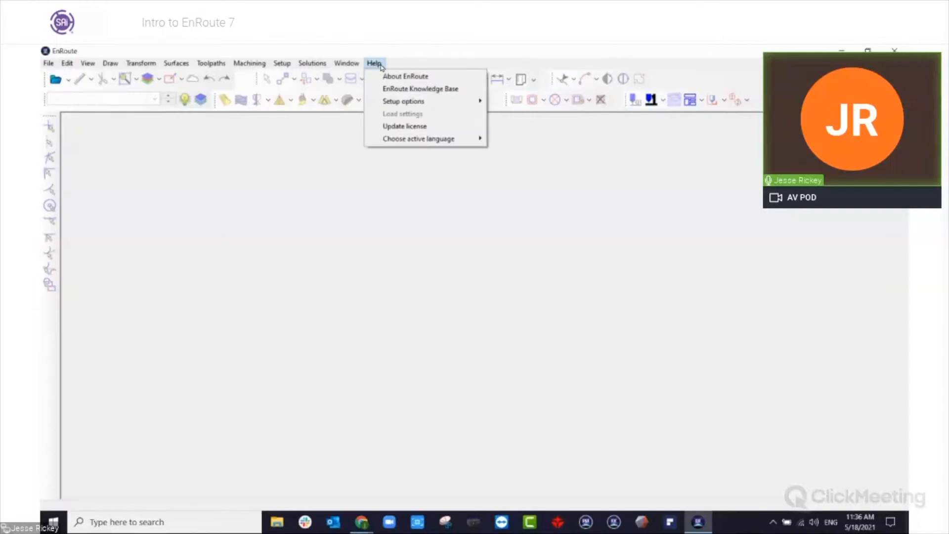
mouse_move(431, 105)
mouse_move(568, 118)
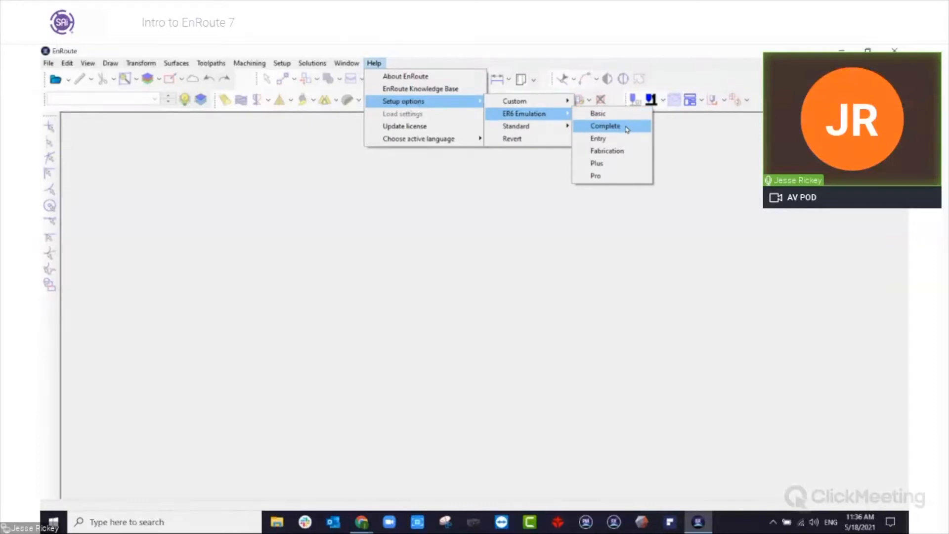
left_click(605, 126)
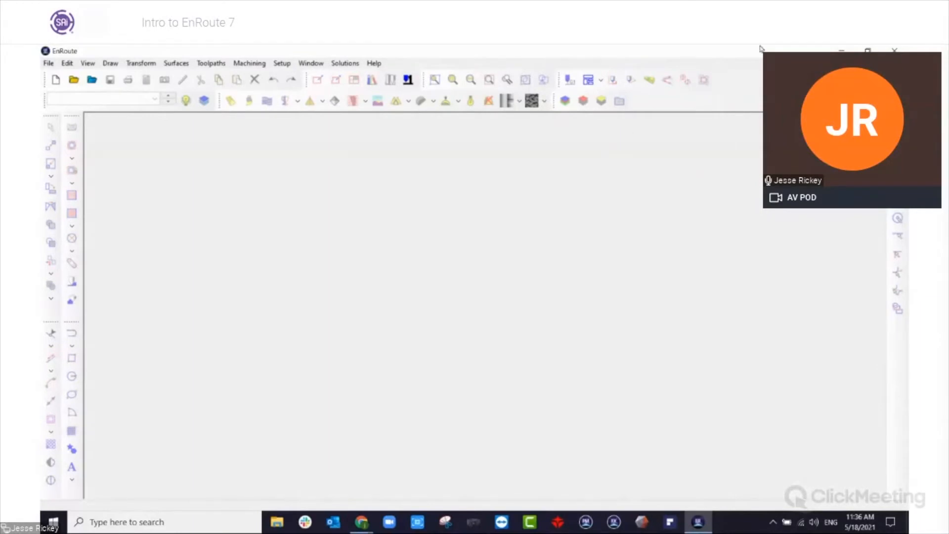
left_click_drag(898, 116, 624, 100)
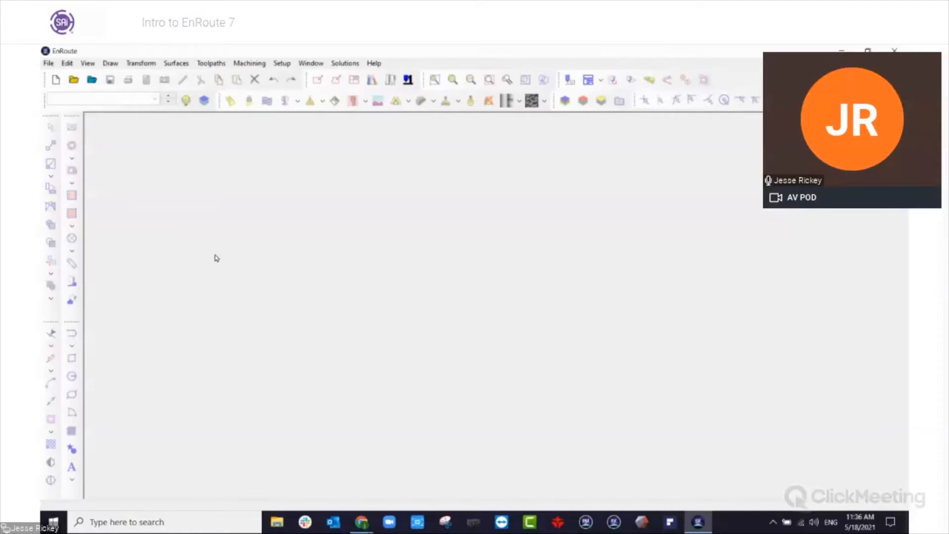
Create a new file with a plate 24 in wide, 18 in high and 1 in thick.
left_click(312, 64)
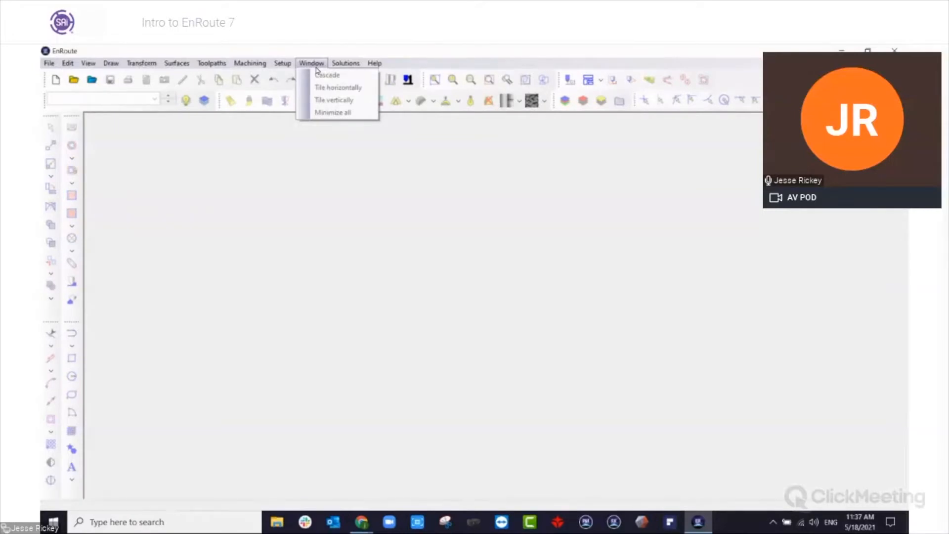
left_click(65, 70)
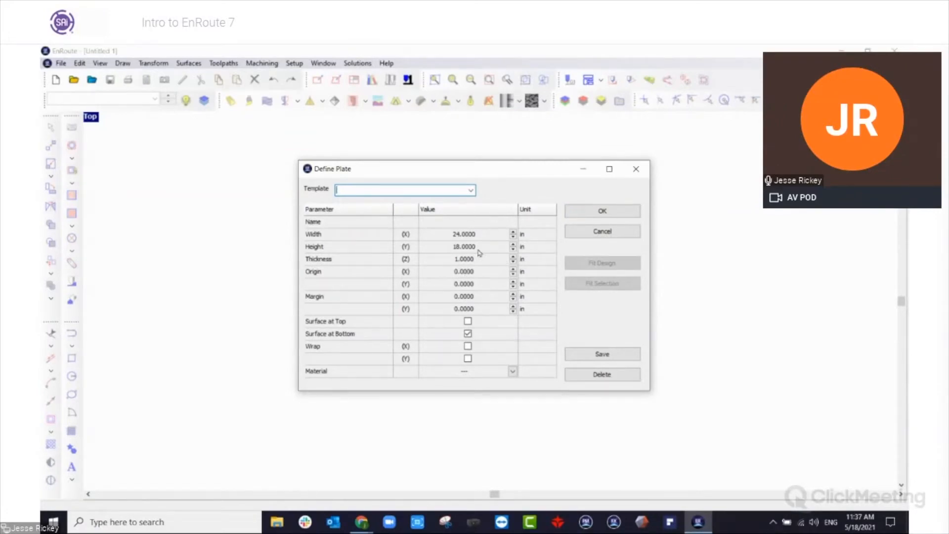
double_click(480, 235)
left_click(490, 225)
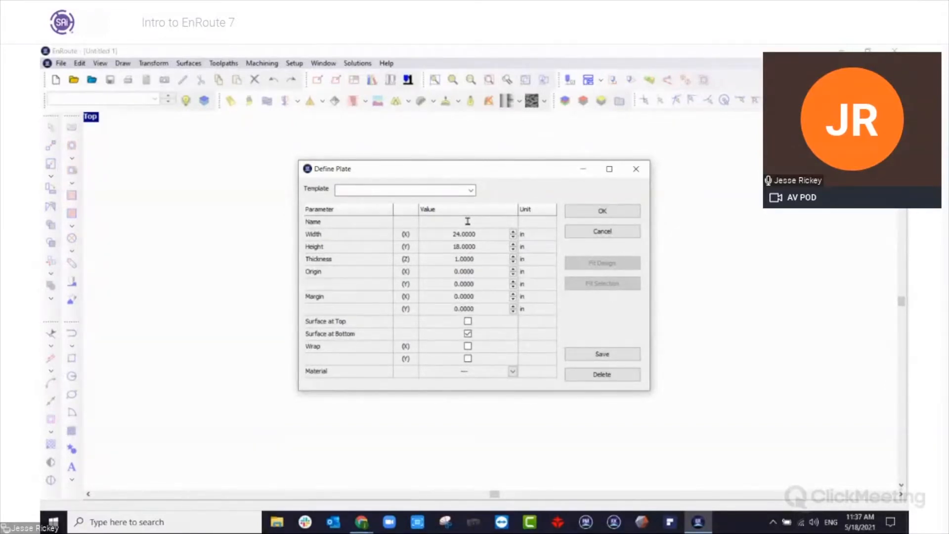
left_click(602, 211)
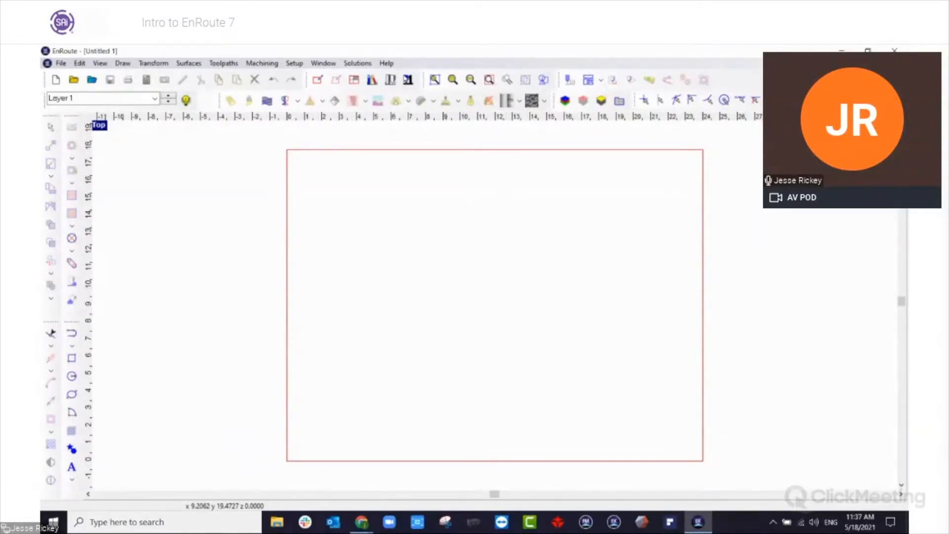
Apply the Standard Complete interface setup with the new plate open.
left_click(389, 65)
mouse_move(445, 100)
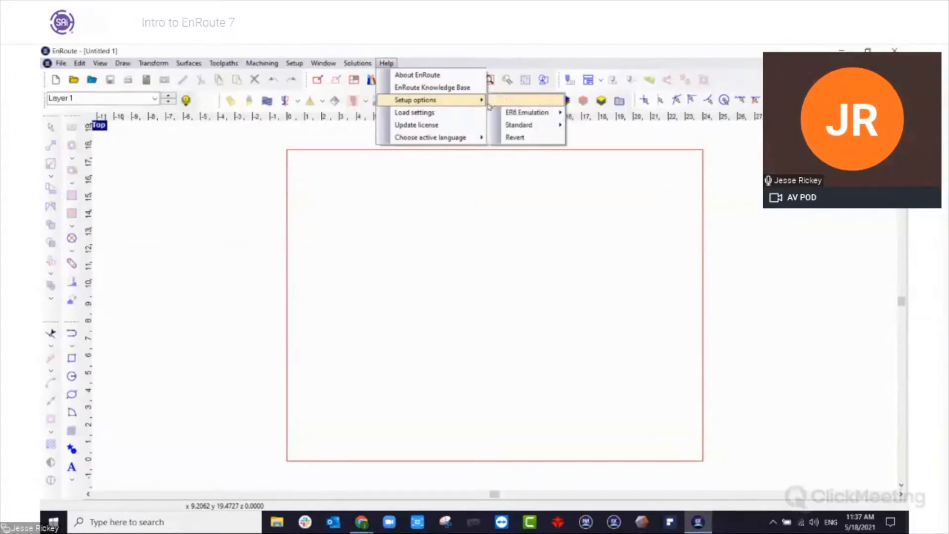
mouse_move(548, 125)
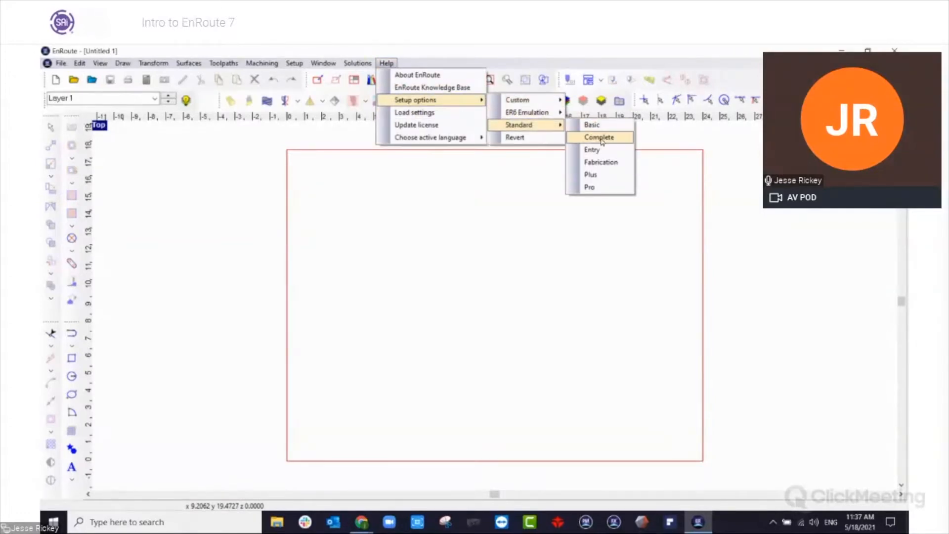
left_click(600, 138)
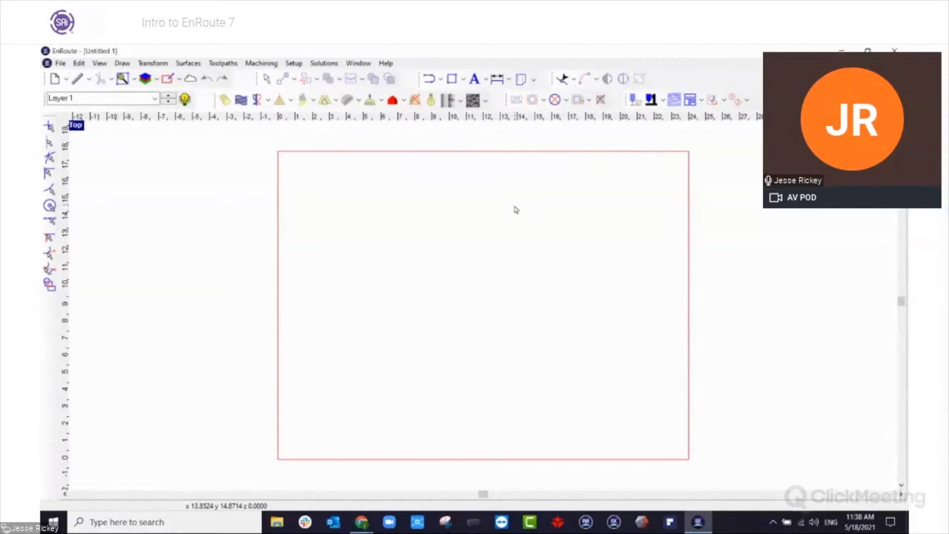
Show the cloud window, open the EnRoute Knowledge Base from it and look over the home page.
left_click(196, 80)
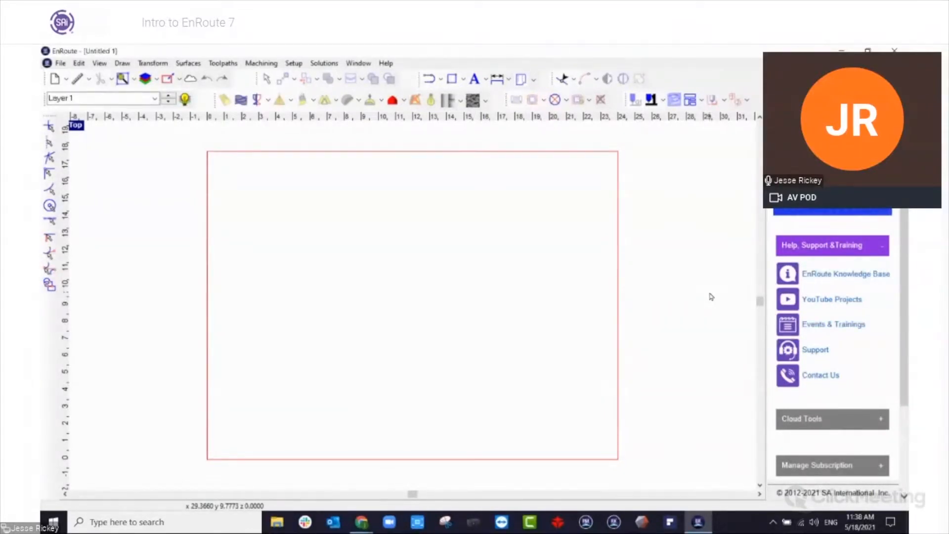
left_click(838, 275)
left_click_drag(948, 94, 499, 46)
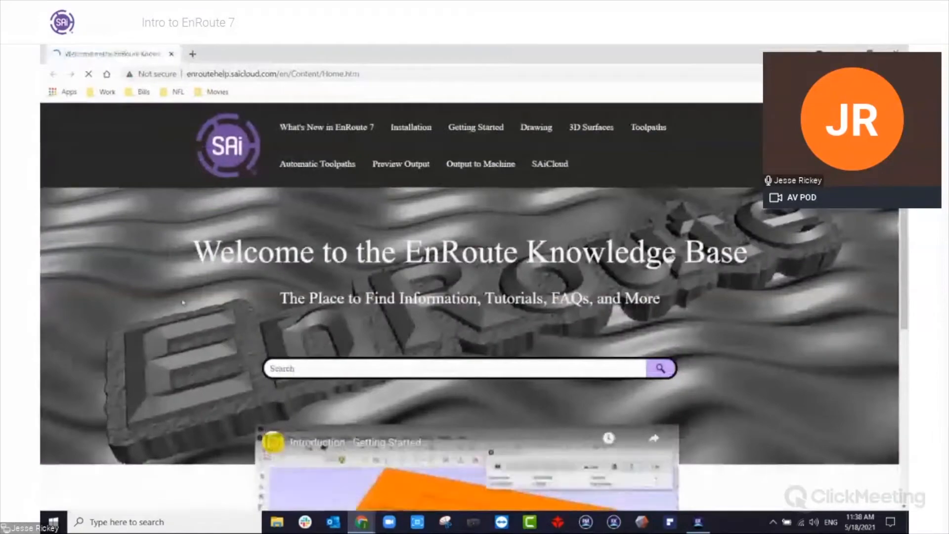
scroll(251, 255, "down", 2)
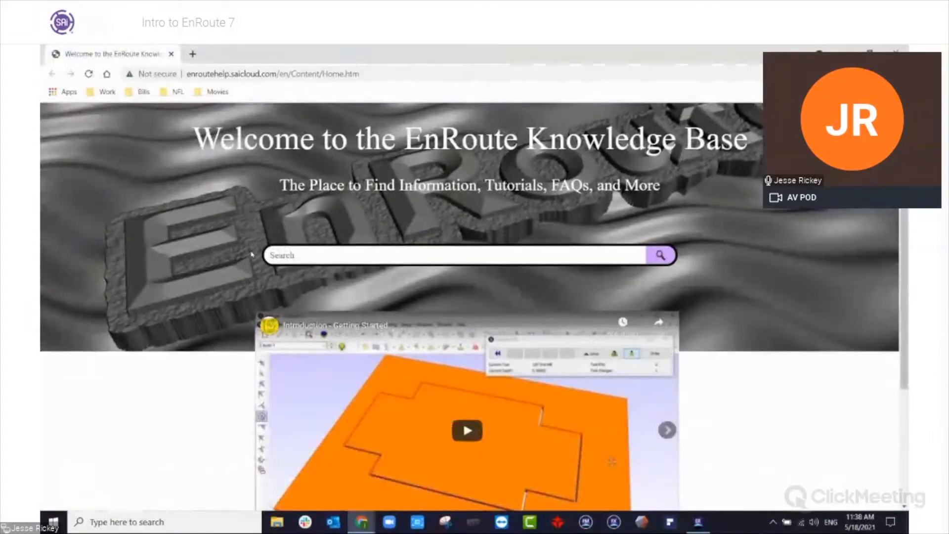
scroll(252, 254, "up", 2)
Read the Toolpath Ordering article under Output to Machine, then close the knowledge base page.
mouse_move(483, 168)
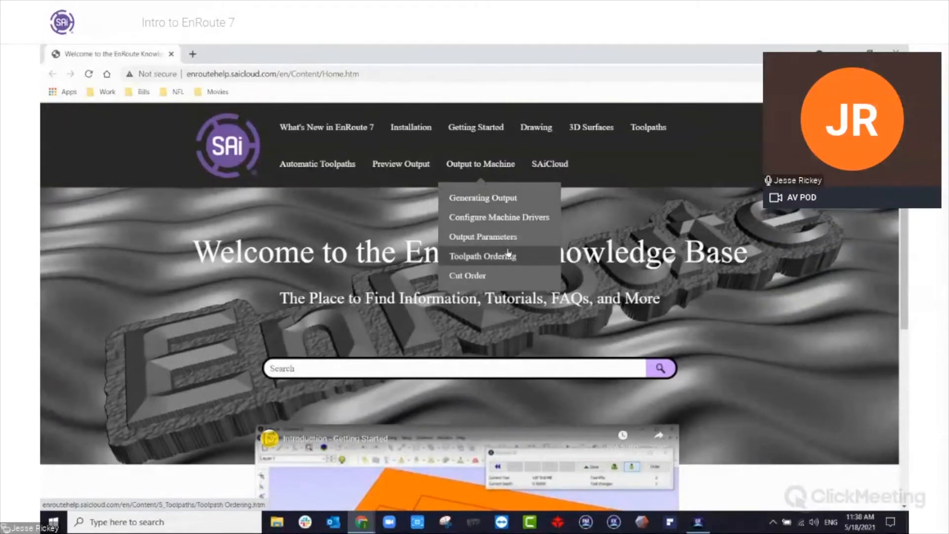
left_click(508, 256)
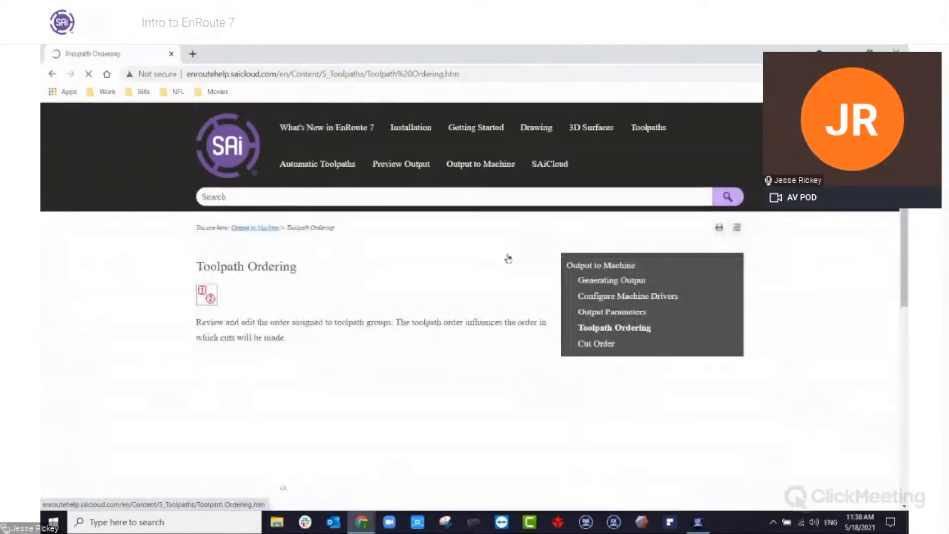
scroll(177, 303, "down", 6)
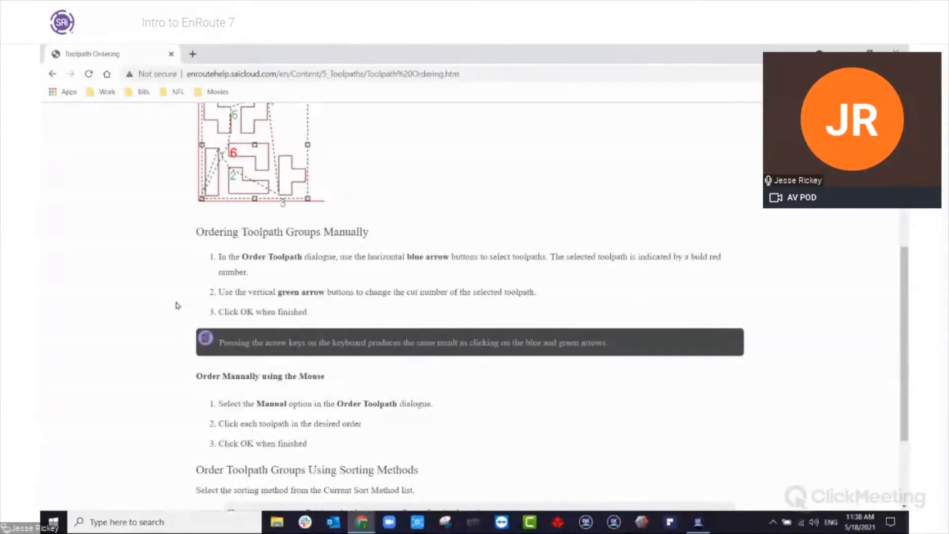
scroll(178, 304, "up", 6)
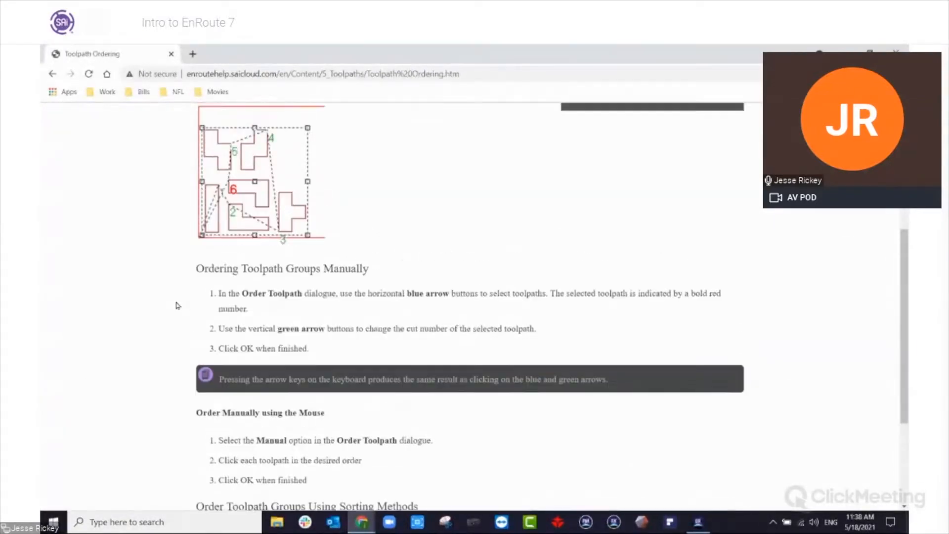
left_click(171, 54)
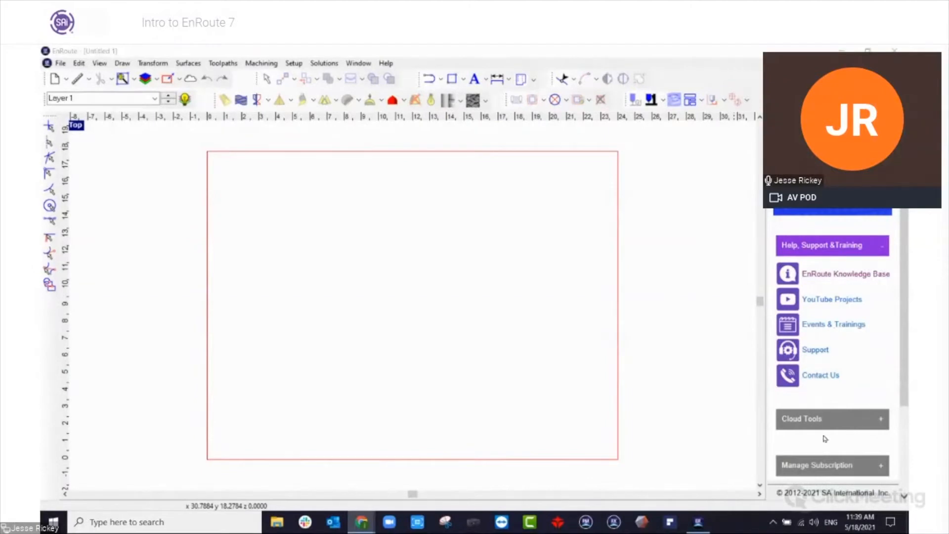
Review the Cloud Tools and Manage Subscription sections of the cloud window, then hide the window.
left_click(814, 421)
scroll(800, 305, "down", 1)
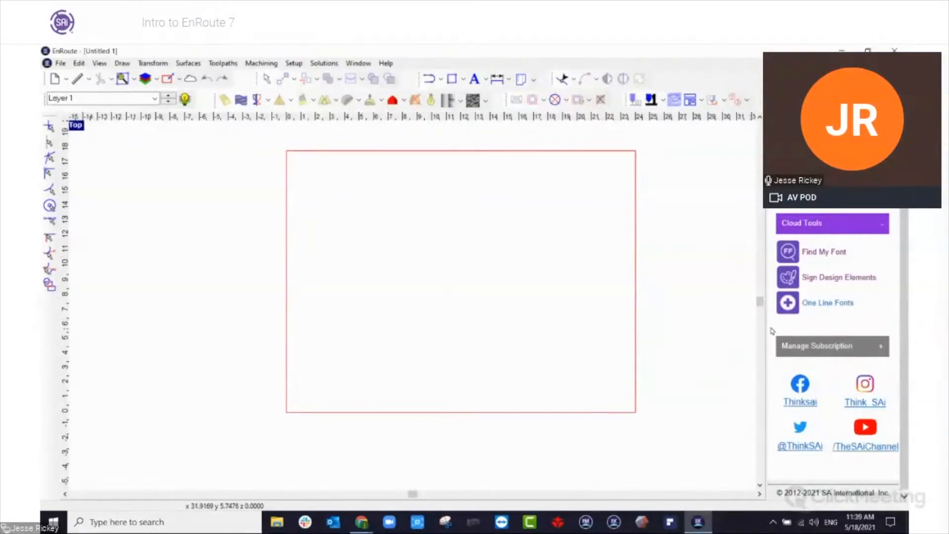
left_click(860, 346)
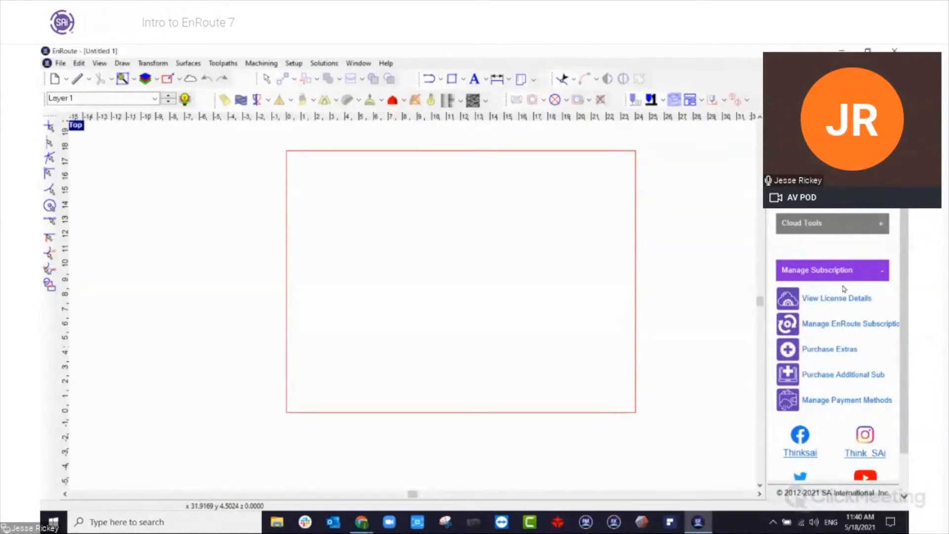
left_click(852, 270)
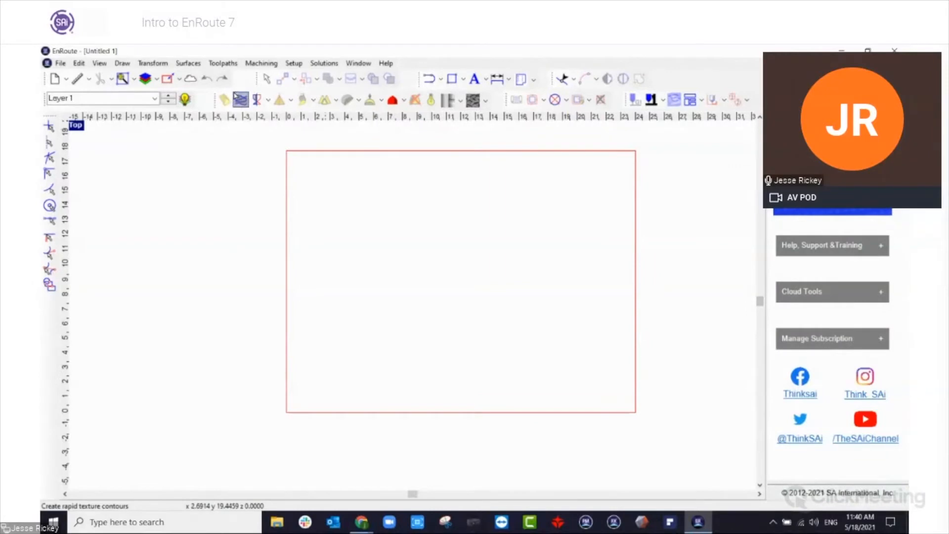
left_click(190, 80)
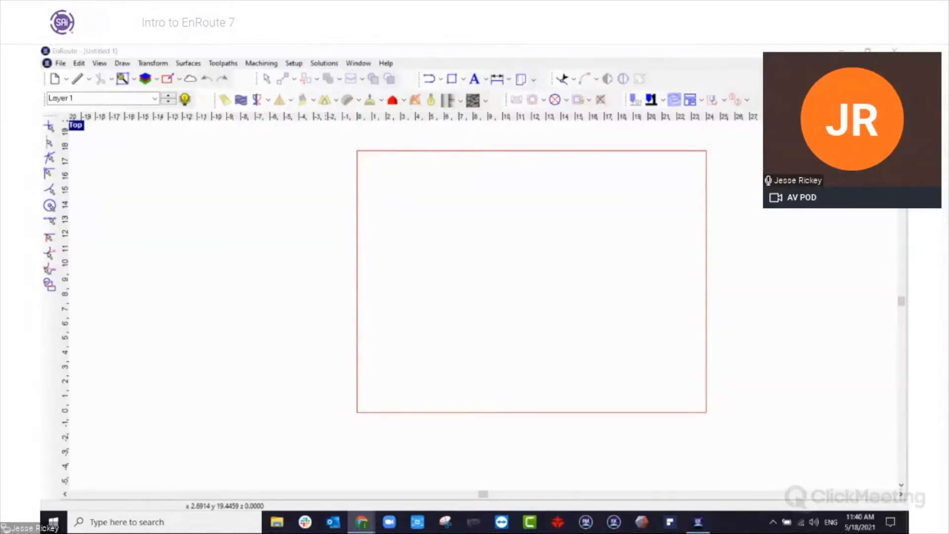
Create the text "EnRoute" in the upper half of the plate, using Arial Bold with a height of 4.0000.
left_click(325, 262)
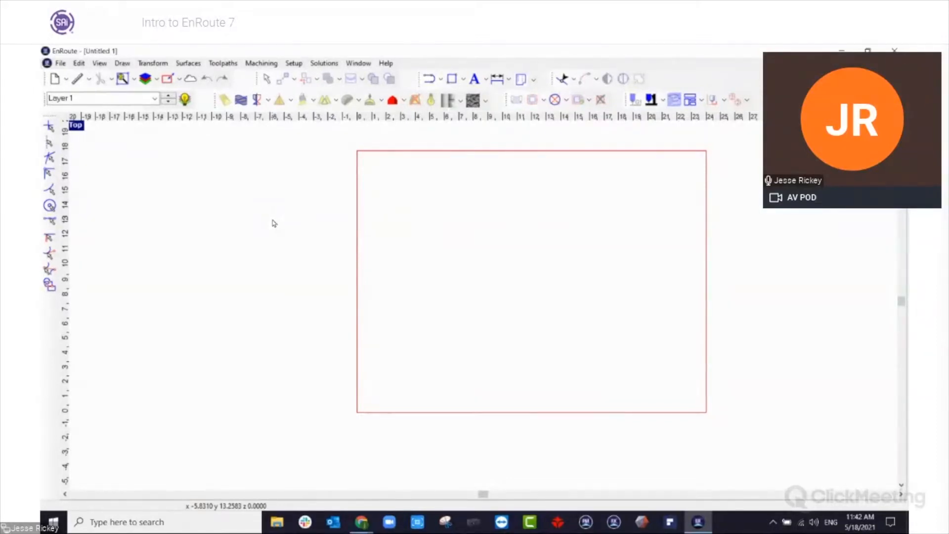
left_click(474, 79)
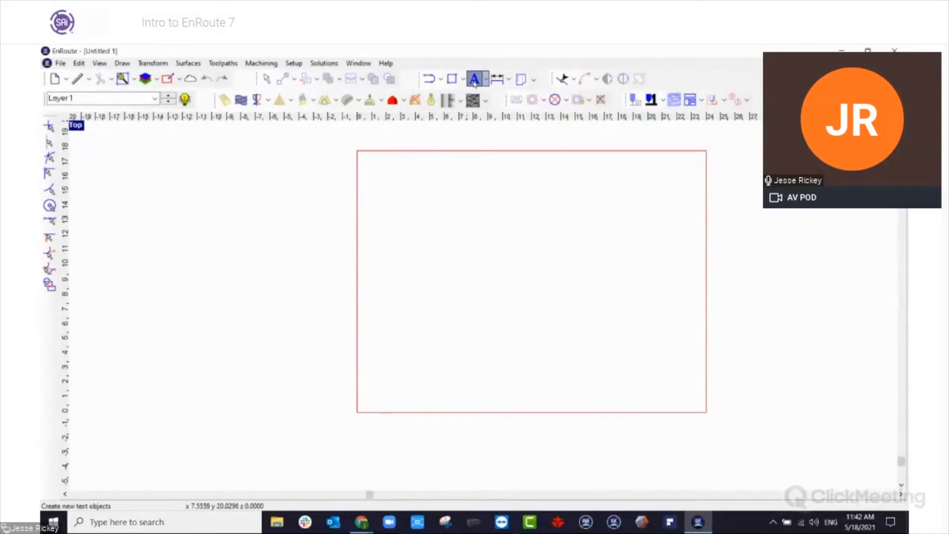
left_click(408, 267)
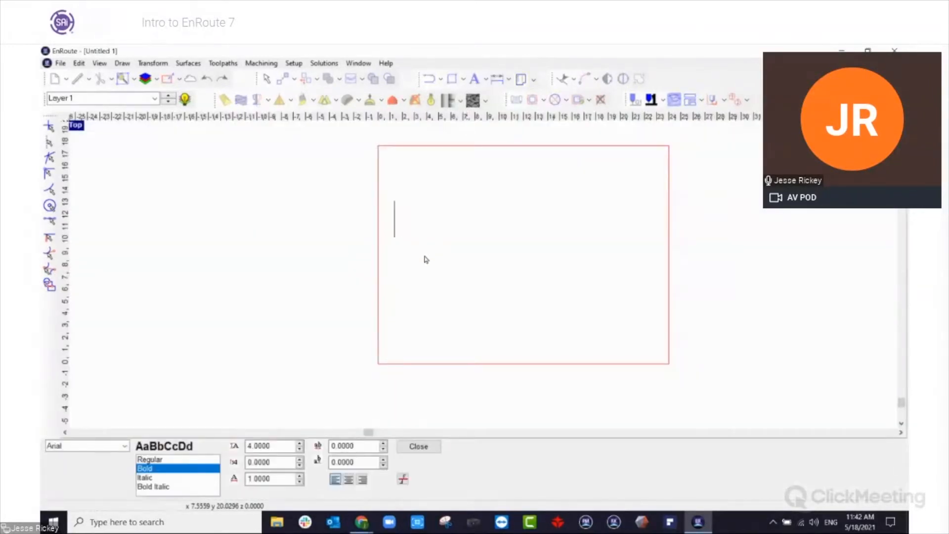
type("EnRoute")
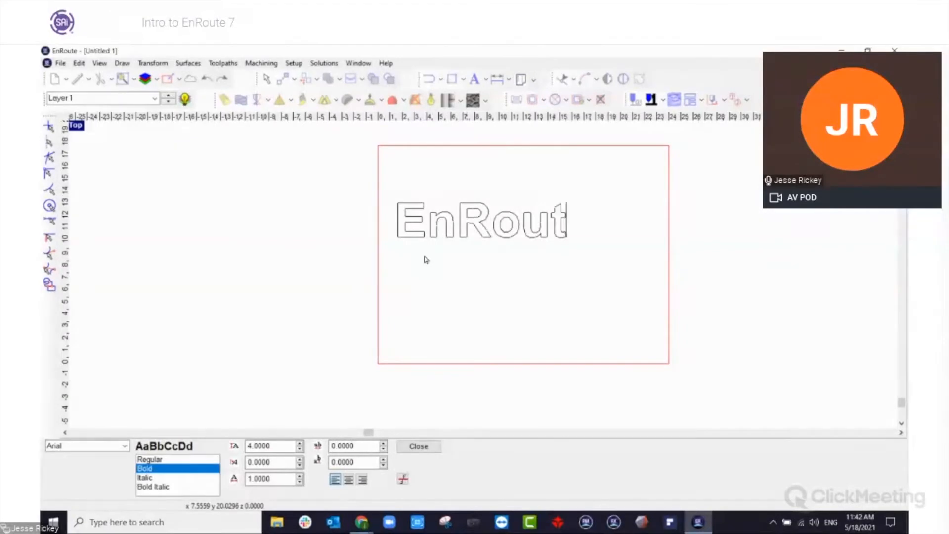
key("Escape")
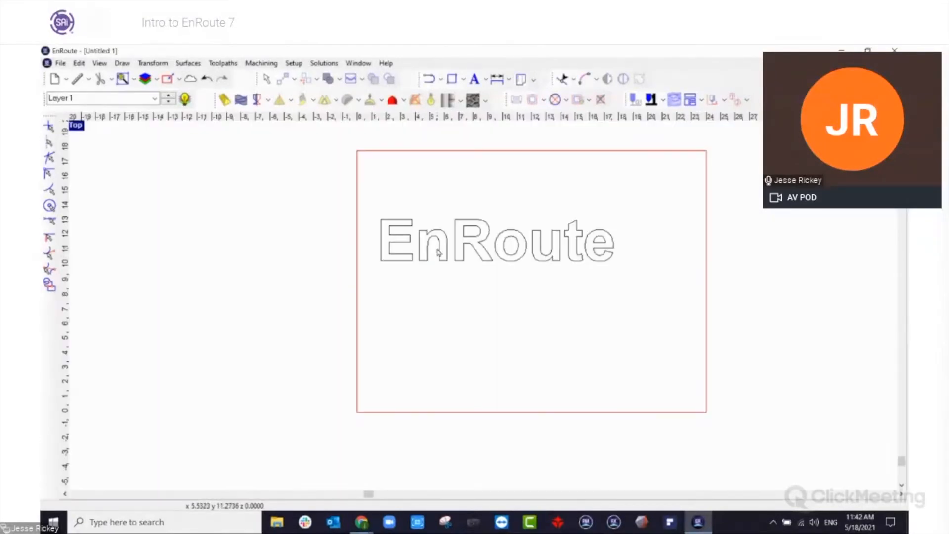
Reopen the EnRoute text for editing and change its font to Bahnschrift Light Condensed.
left_click(454, 253)
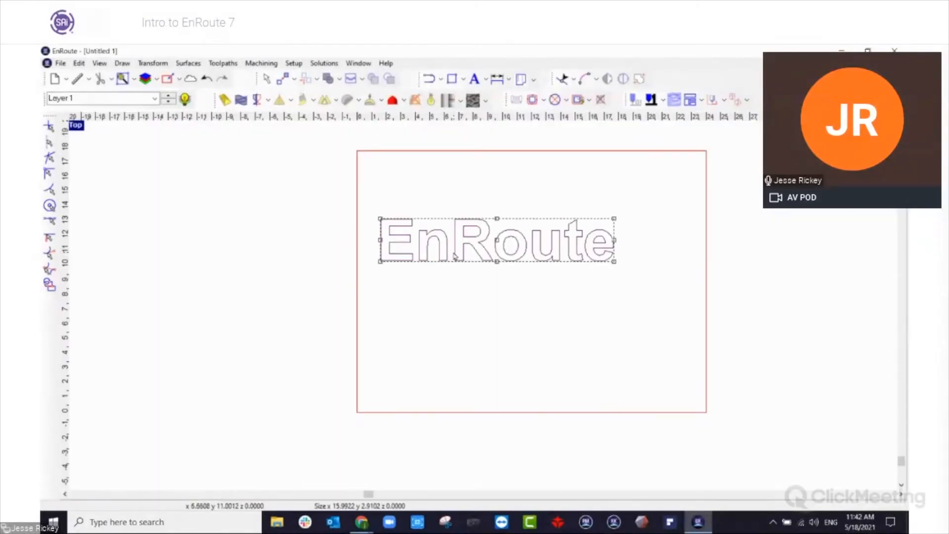
left_click(518, 206)
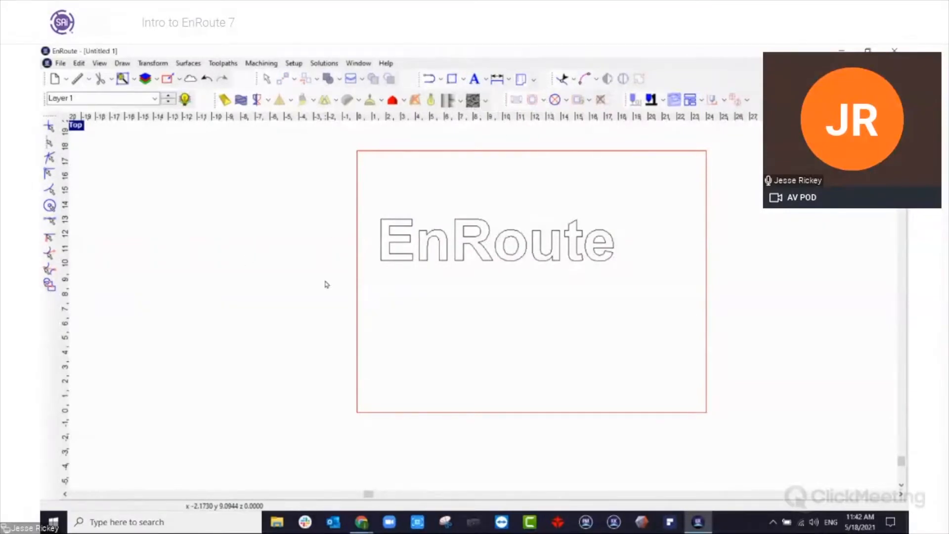
double_click(420, 260)
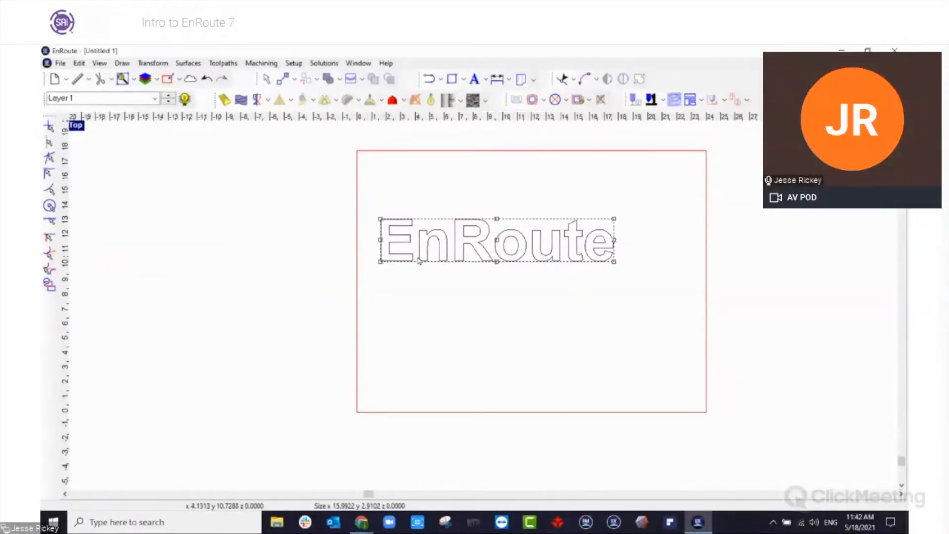
left_click_drag(395, 231, 466, 236)
left_click_drag(542, 235, 598, 238)
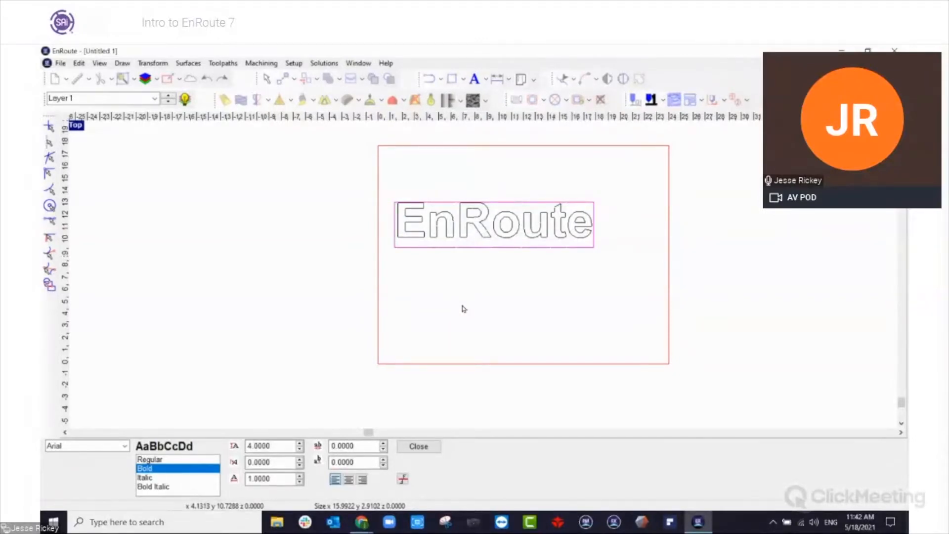
left_click(125, 445)
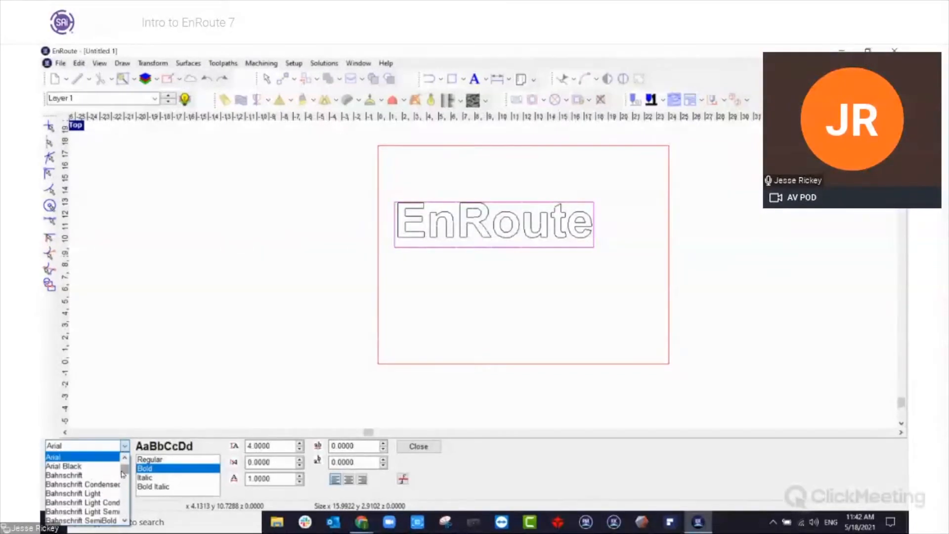
left_click(110, 502)
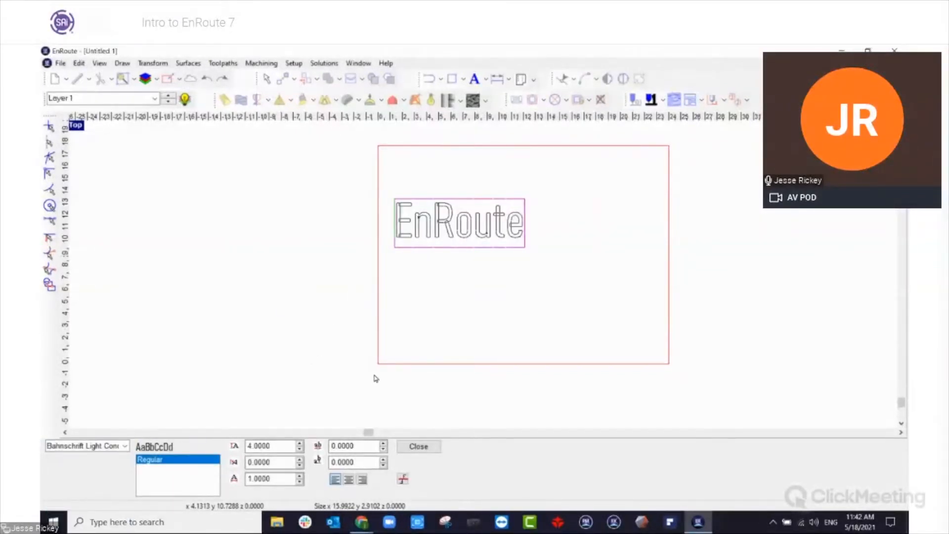
left_click(419, 446)
Inspect the overlapping strokes in the EnRoute letters, selecting the text and clearing the selection.
scroll(470, 311, "up", 5)
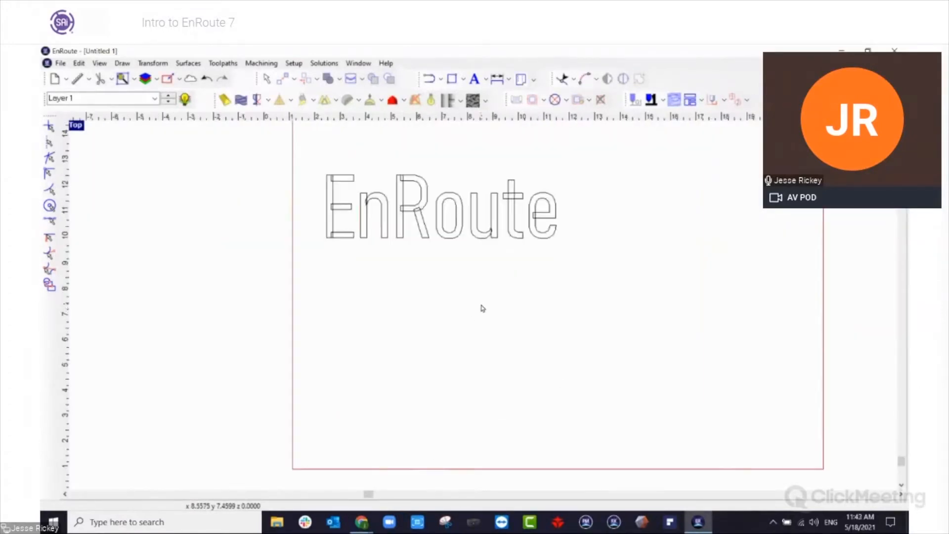
scroll(470, 270, "down", 5)
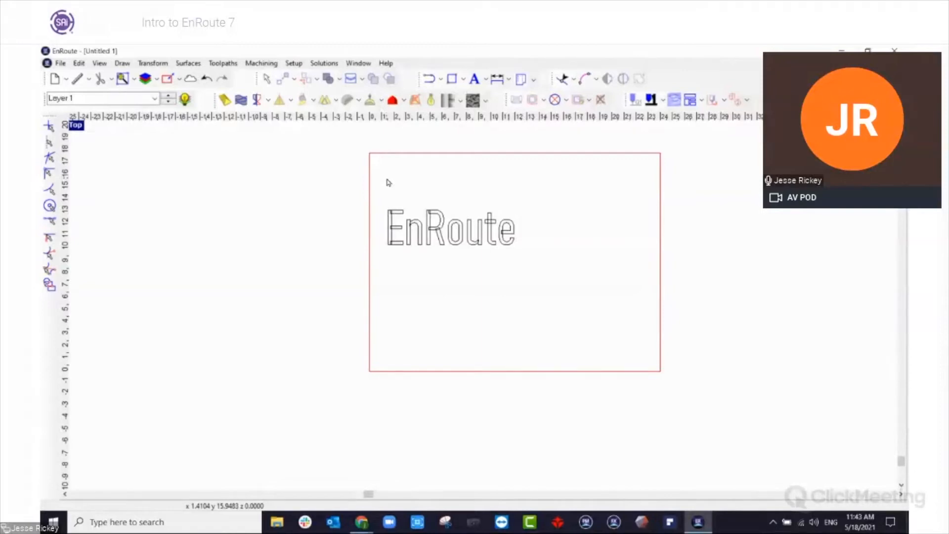
left_click_drag(336, 187, 607, 331)
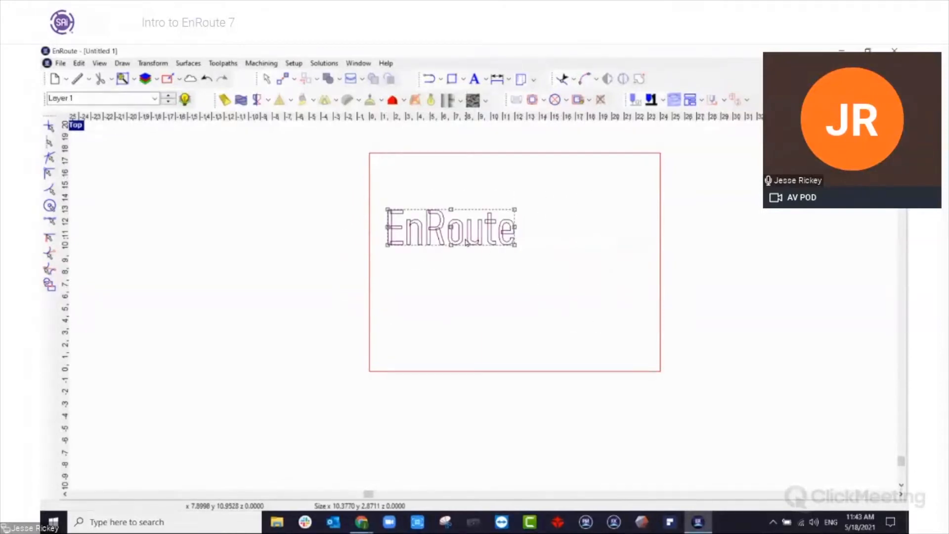
scroll(464, 229, "up", 4)
scroll(479, 237, "down", 2)
left_click(280, 372)
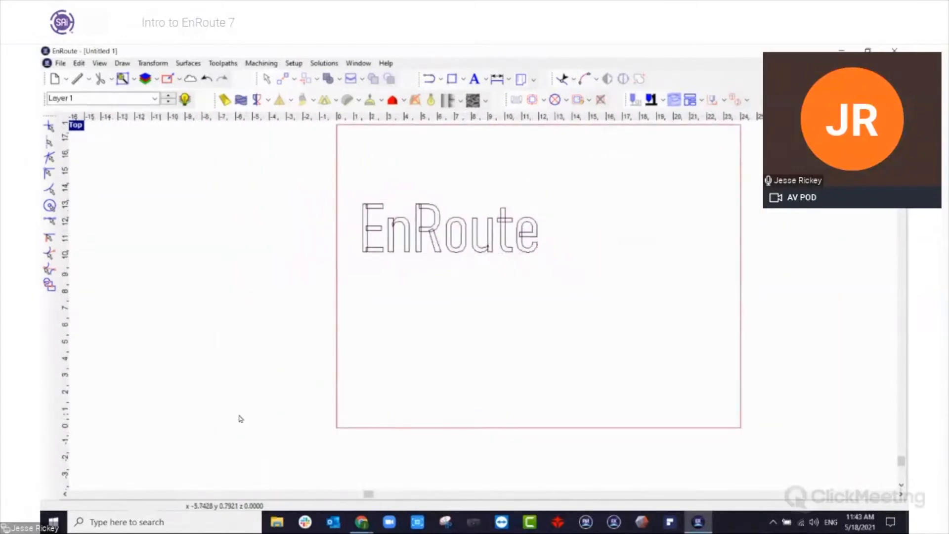
Compare selection boxes drawn from different directions around the EnRoute text, enclosing it partly and fully.
left_click_drag(225, 414, 538, 244)
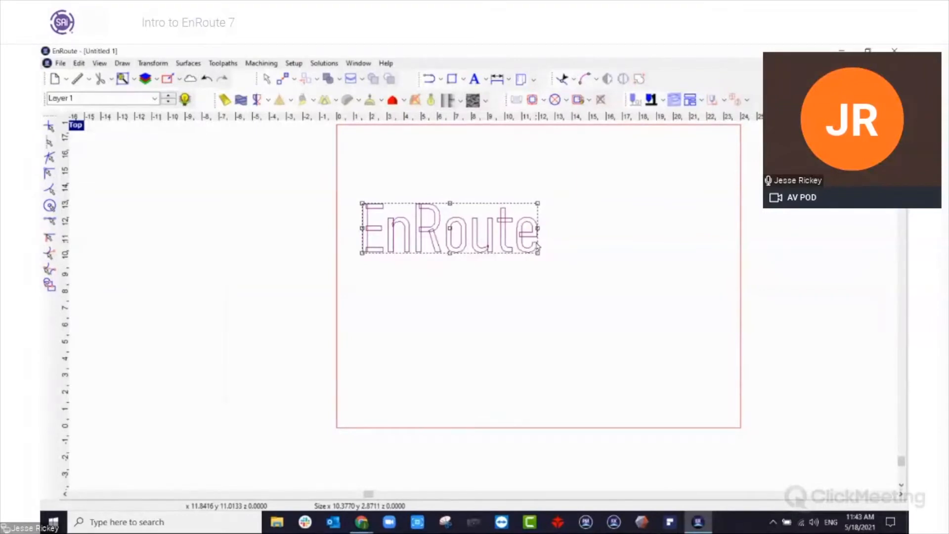
left_click_drag(259, 155, 534, 262)
left_click(540, 241)
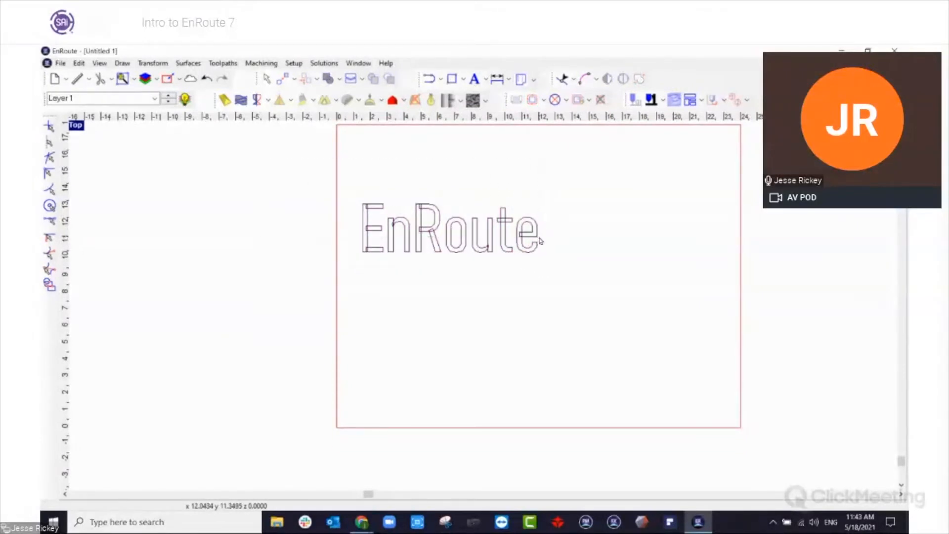
left_click_drag(317, 173, 559, 234)
left_click_drag(327, 170, 555, 248)
left_click_drag(319, 166, 623, 339)
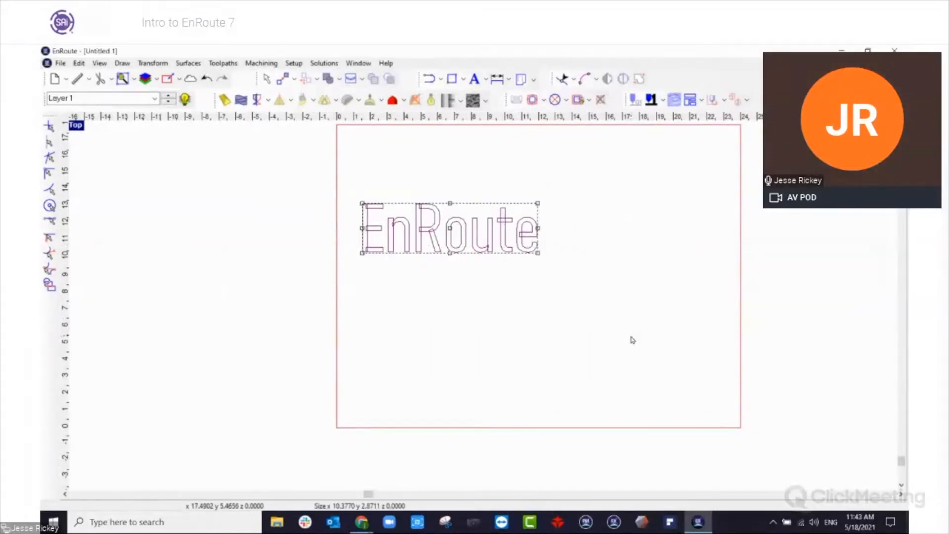
left_click(634, 347)
left_click_drag(646, 360, 360, 233)
left_click(285, 283)
Move the EnRoute text to the plate's front corner near the origin in the perspective view, and return to the top view.
left_click(365, 240)
key("F8")
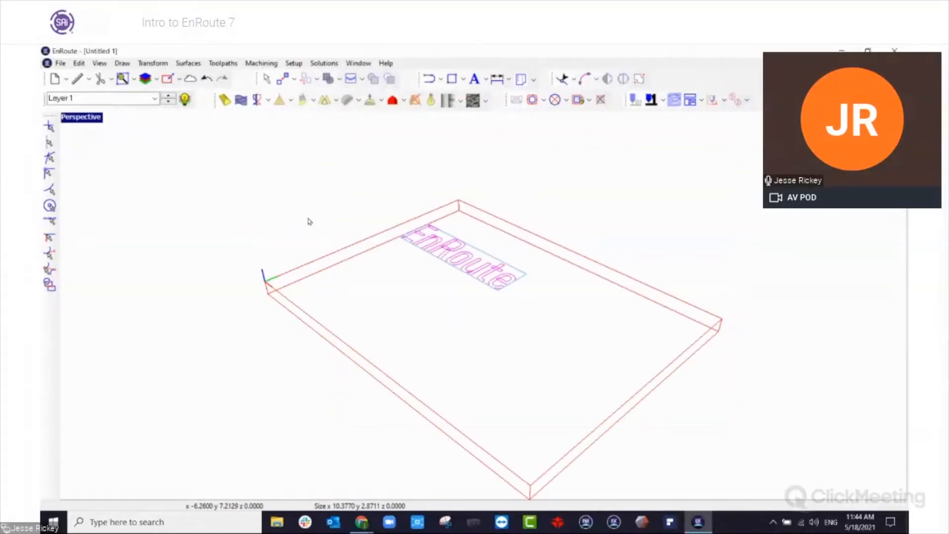
left_click_drag(451, 260, 471, 258)
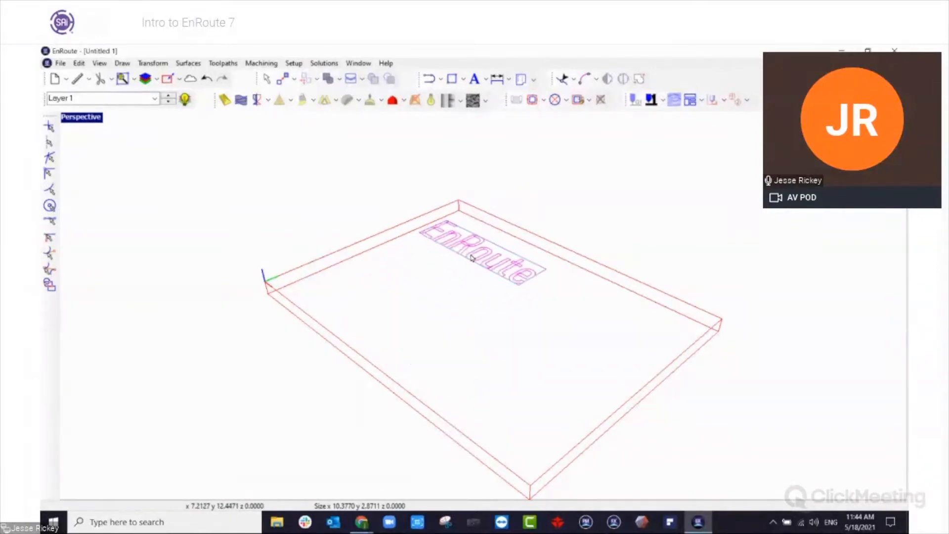
middle_click_drag(291, 287, 455, 313)
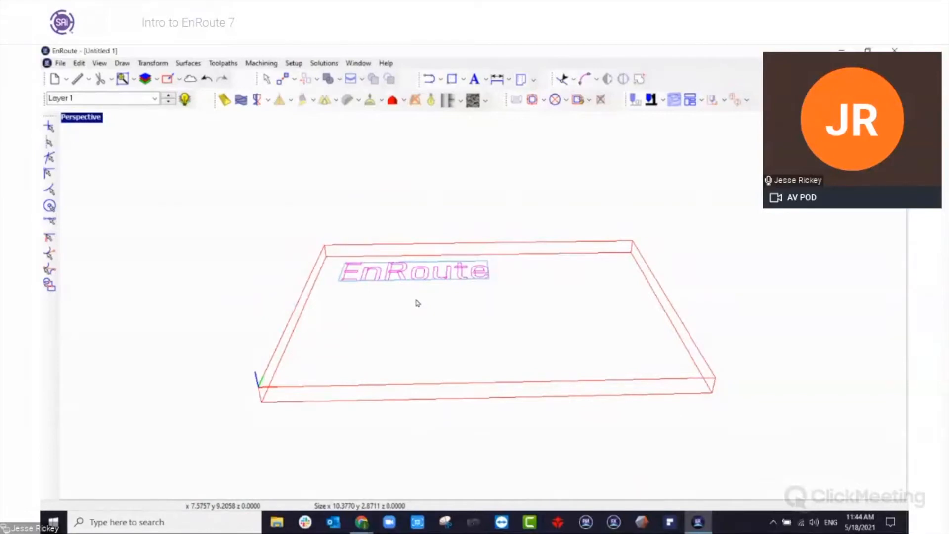
mouse_move(420, 280)
left_mouse_down()
mouse_move(555, 309)
mouse_move(540, 355)
mouse_move(409, 294)
left_mouse_up()
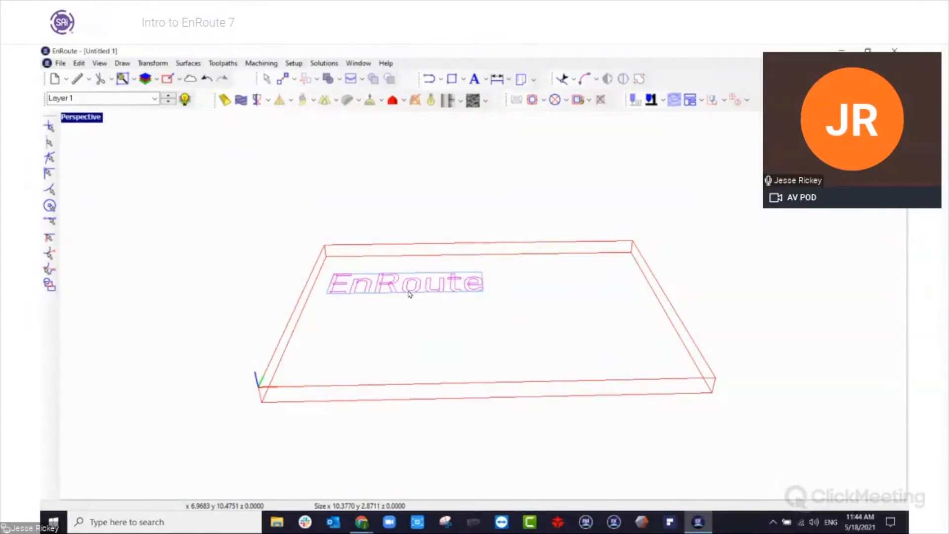
left_click_drag(402, 293, 536, 282)
left_click_drag(544, 315, 386, 377)
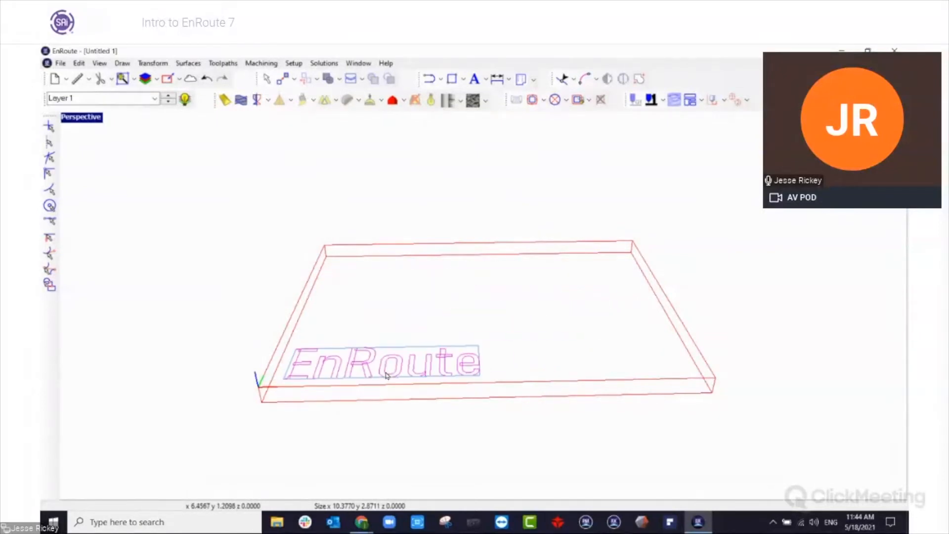
double_click(91, 122)
double_click(77, 126)
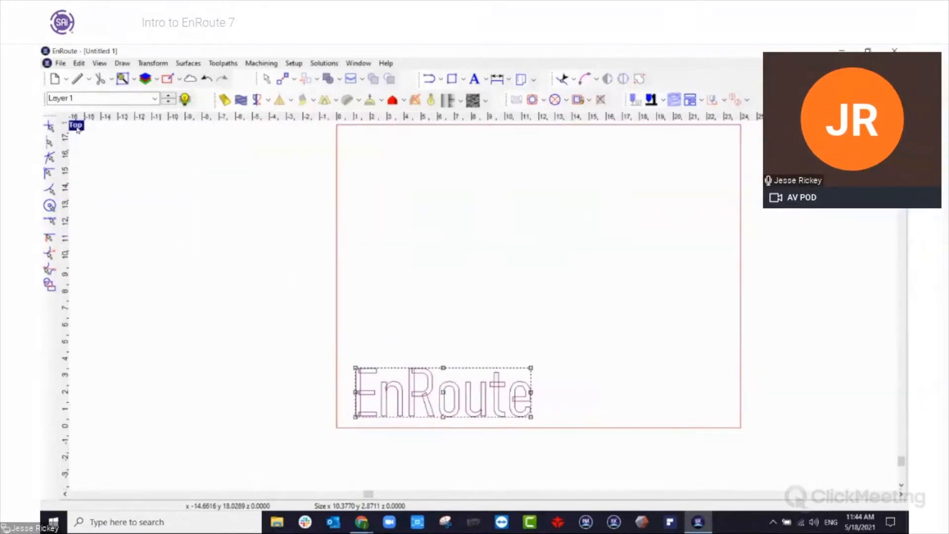
Convert the selected EnRoute text to curves.
scroll(468, 437, "up", 5)
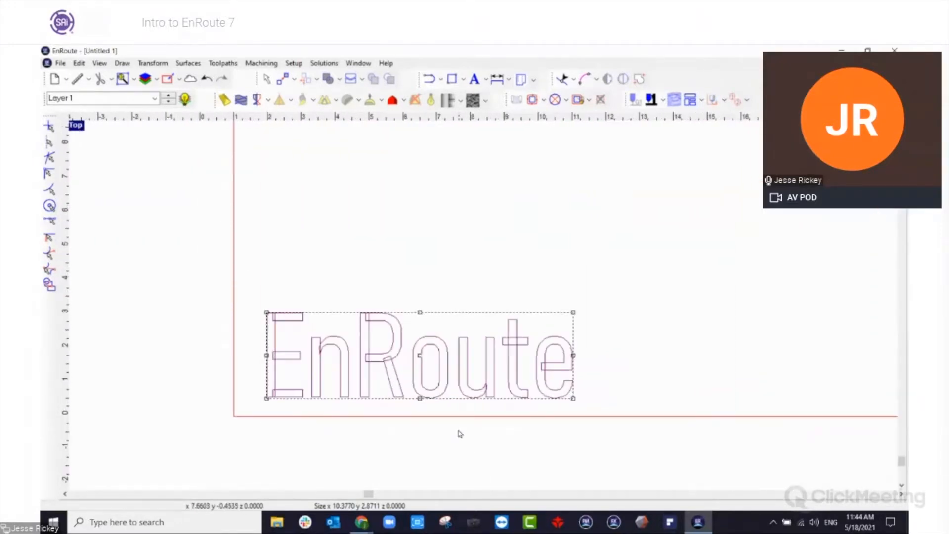
scroll(434, 425, "down", 5)
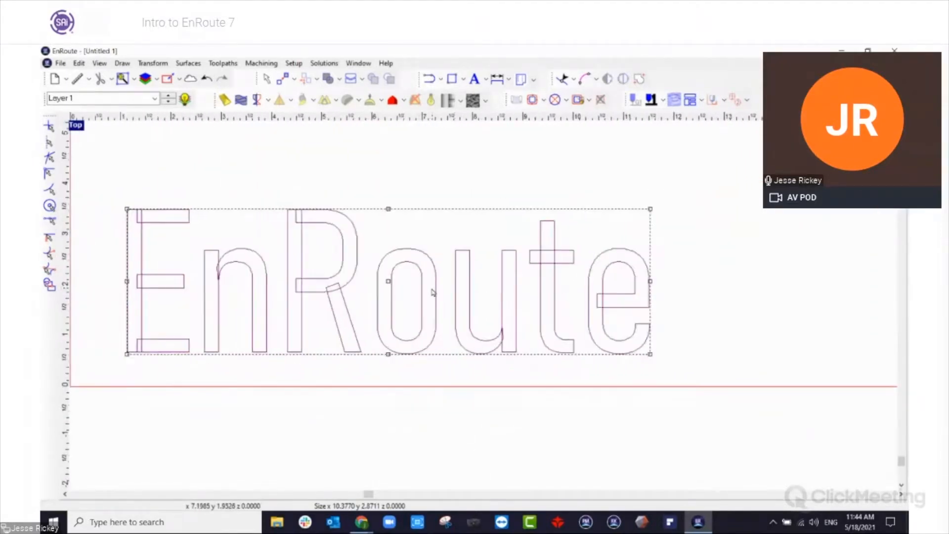
left_click(486, 79)
left_click(520, 118)
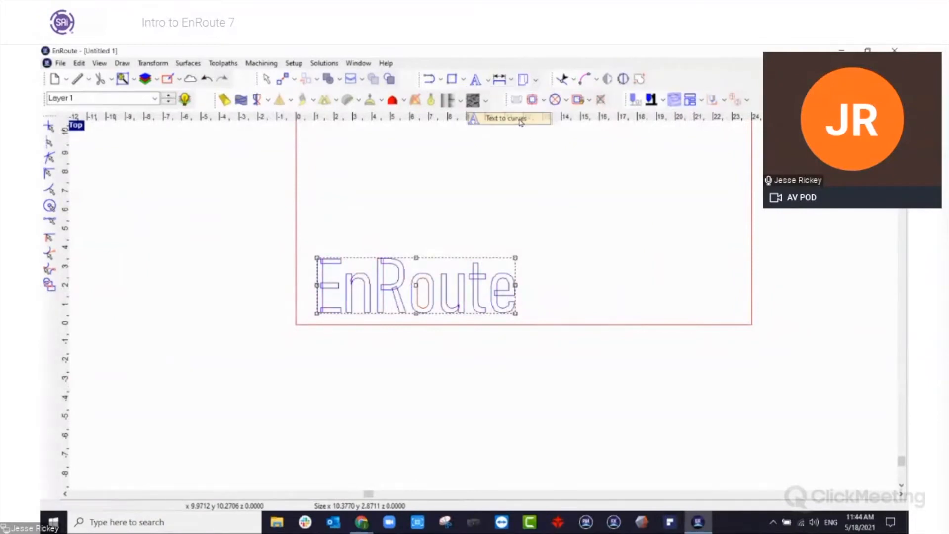
scroll(375, 262, "up", 4)
scroll(377, 292, "down", 2)
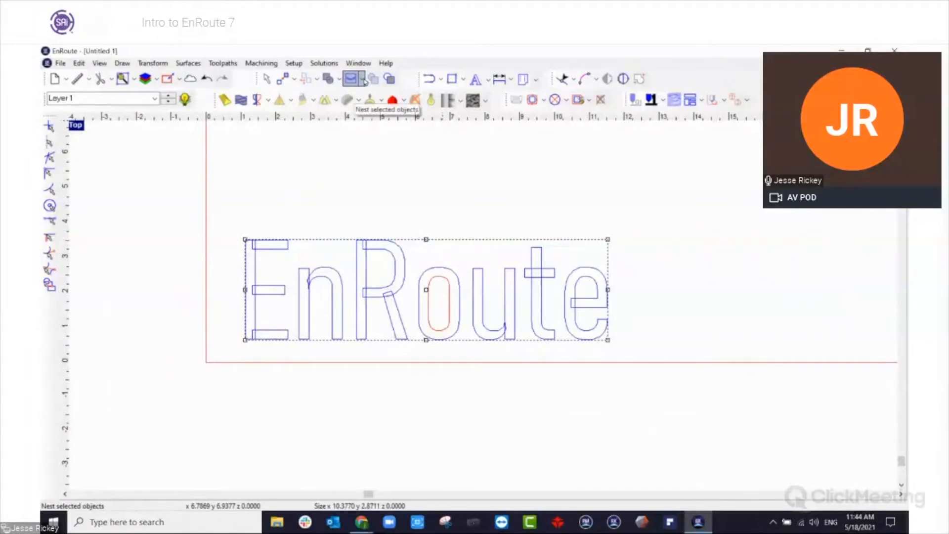
Try to weld the overlapping letter curves with all of the EnRoute contours selected.
left_click(159, 184)
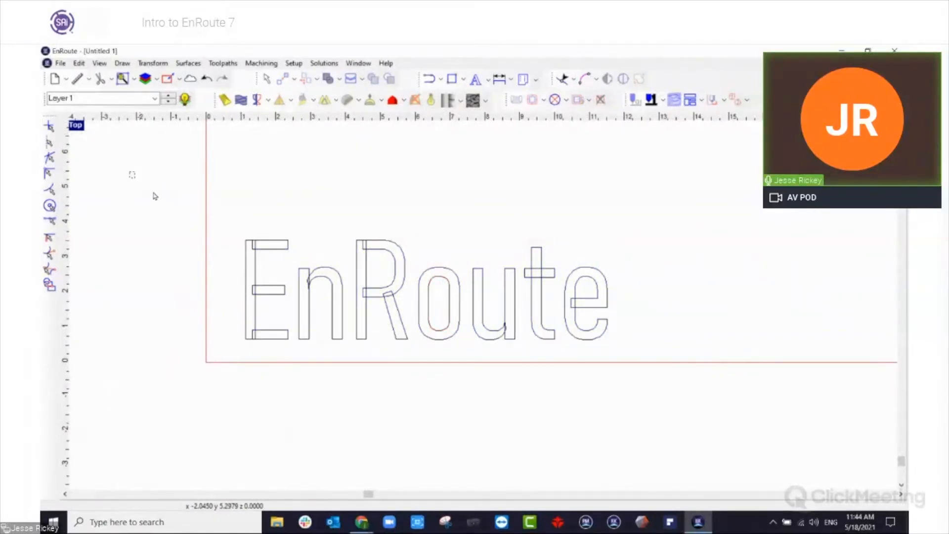
key("ctrl+a")
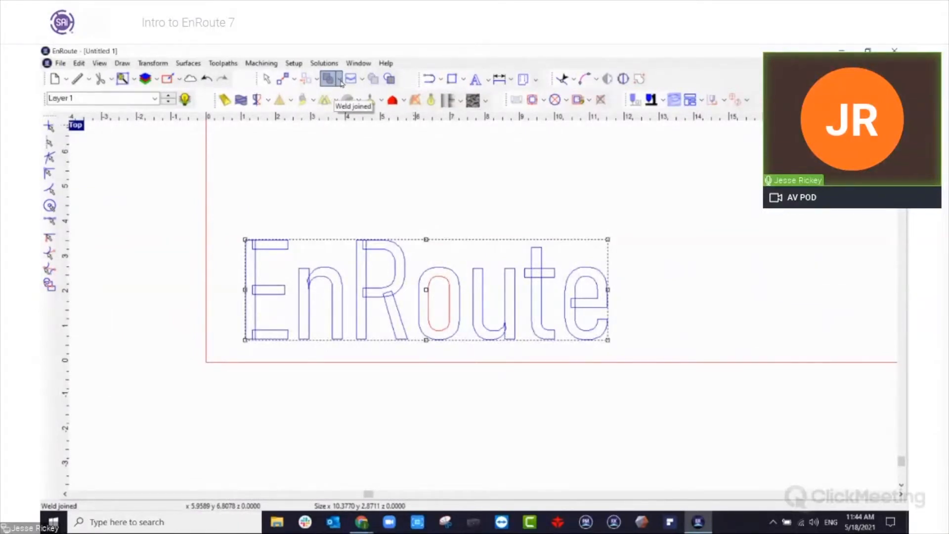
left_click(340, 83)
left_click(346, 128)
scroll(489, 184, "down", 1)
left_click_drag(219, 212, 722, 399)
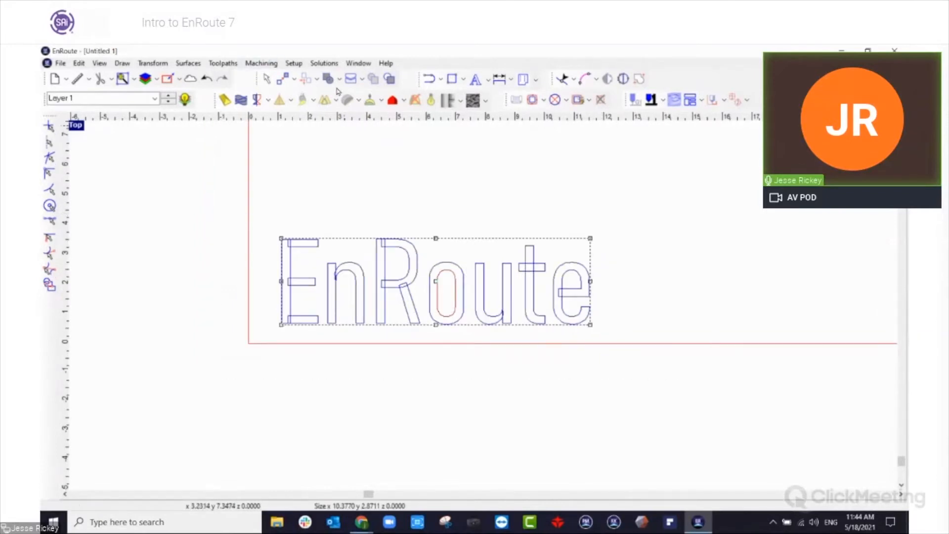
left_click(341, 80)
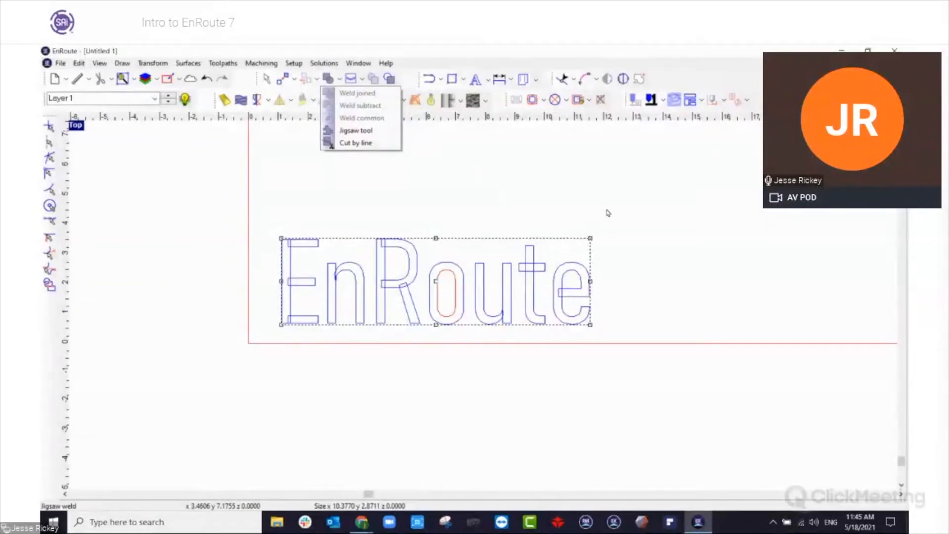
left_click(616, 212)
Weld the overlapping EnRoute letter contours with Weld joined, choosing to continue despite the detected loops.
scroll(433, 229, "up", 3)
scroll(284, 257, "up", 3)
scroll(360, 243, "up", 2)
left_click(360, 250)
scroll(334, 174, "down", 2)
scroll(334, 174, "down", 3)
scroll(361, 238, "up", 2)
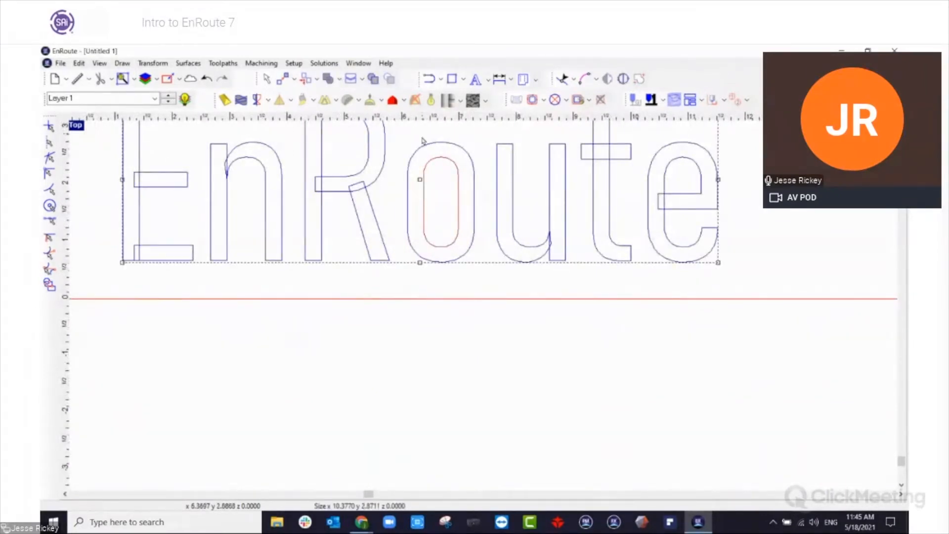
scroll(420, 143, "down", 3)
left_click(306, 78)
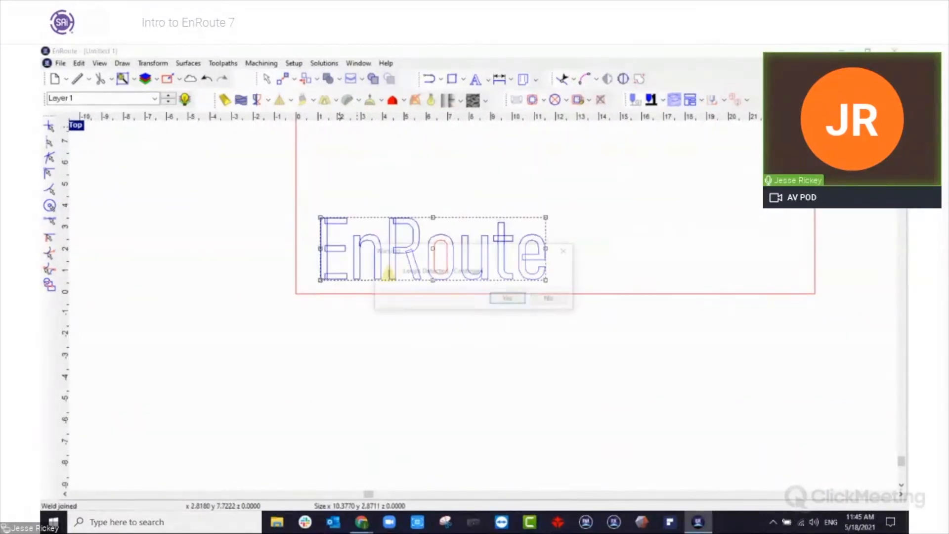
left_click(523, 303)
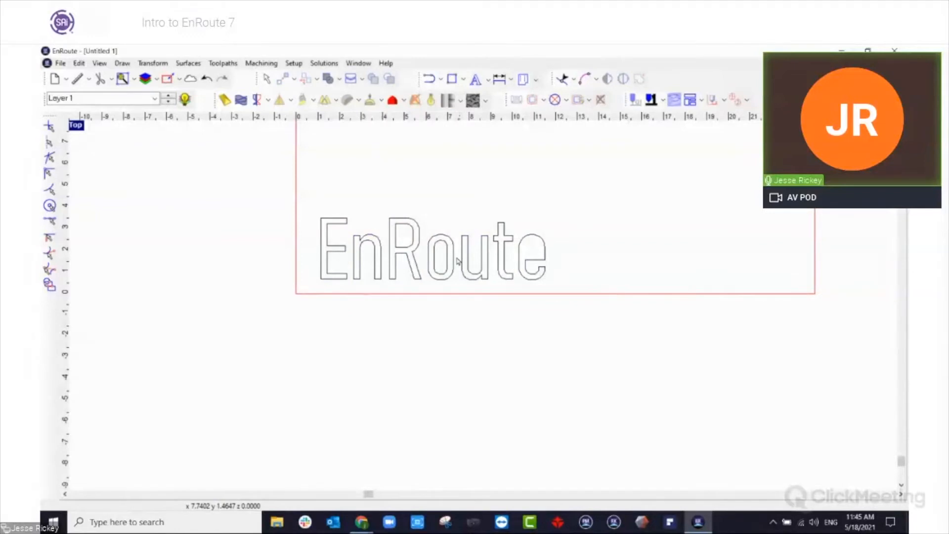
Select only the letter o's inner and outer contours and move them up above the EnRoute text.
left_click(428, 255)
scroll(428, 255, "up", 3)
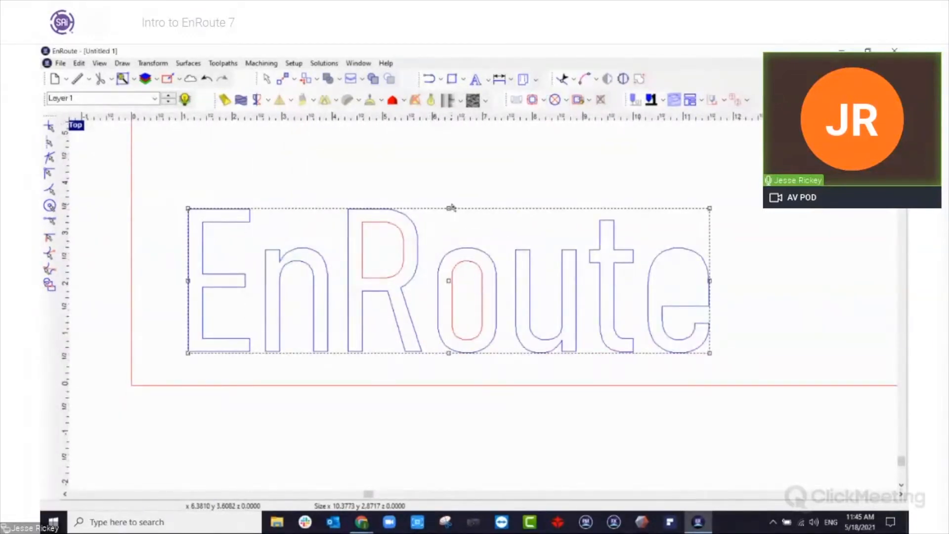
left_click(540, 297)
scroll(462, 290, "down", 3)
scroll(455, 290, "up", 1)
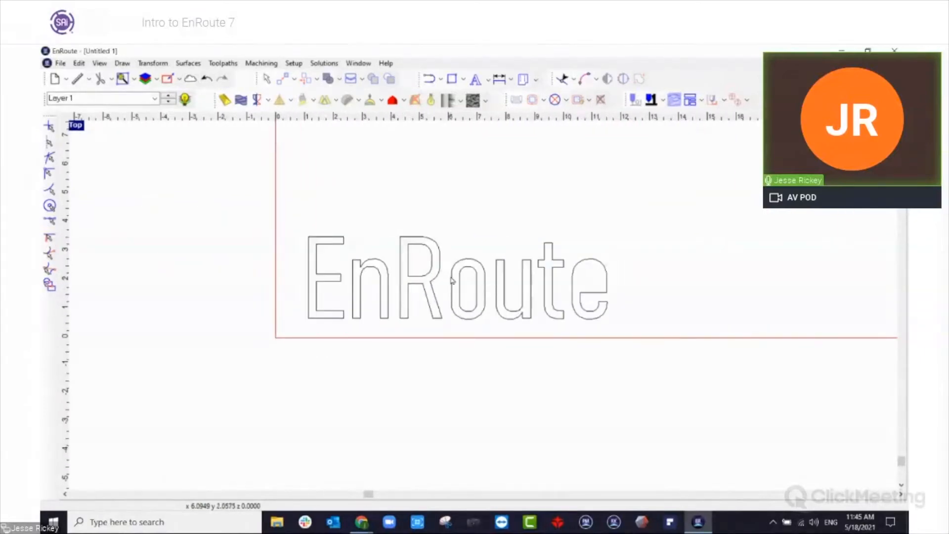
left_click_drag(449, 247, 498, 345)
scroll(461, 338, "down", 2)
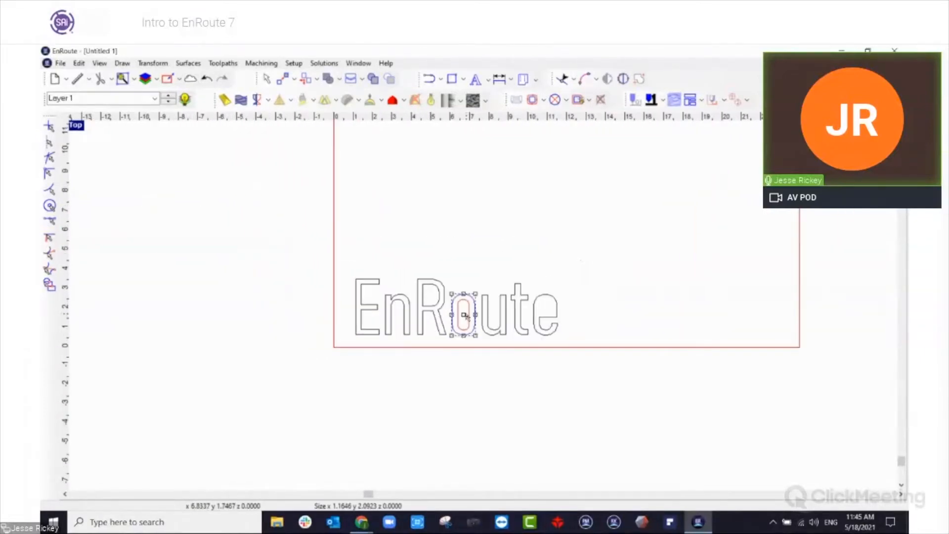
left_click_drag(466, 316, 458, 203)
Create a Normal beveled surface from the letter o's contours, keeping the 45 angle and setting the return height to 0.125.
scroll(457, 200, "up", 3)
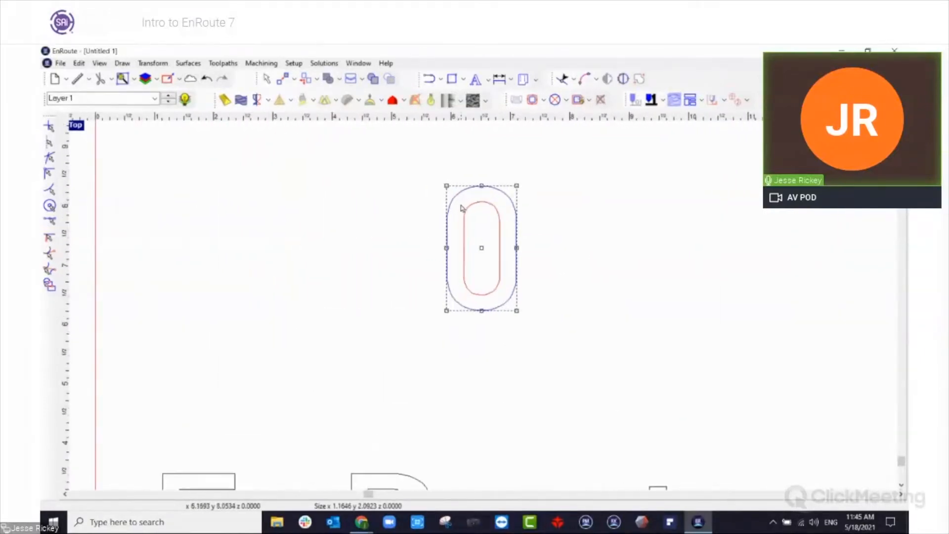
left_click(393, 100)
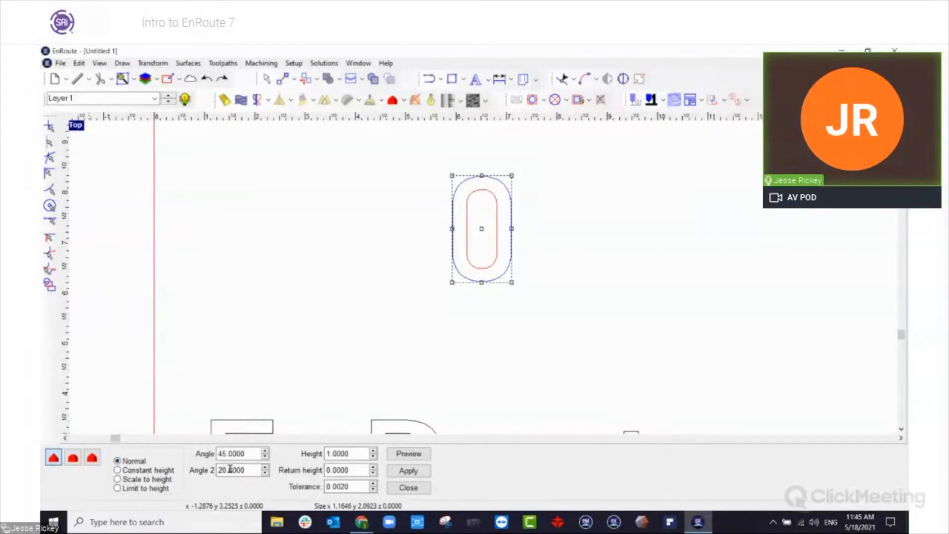
left_click(354, 453)
double_click(355, 453)
left_click(356, 454)
left_click(349, 471)
left_click(348, 471)
double_click(349, 471)
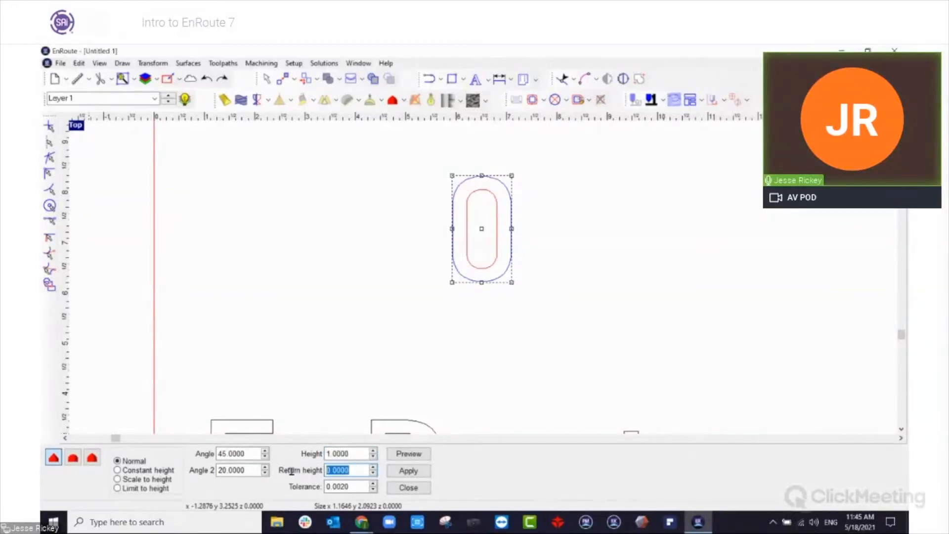
key("BackSpace")
type(".125")
key("Tab")
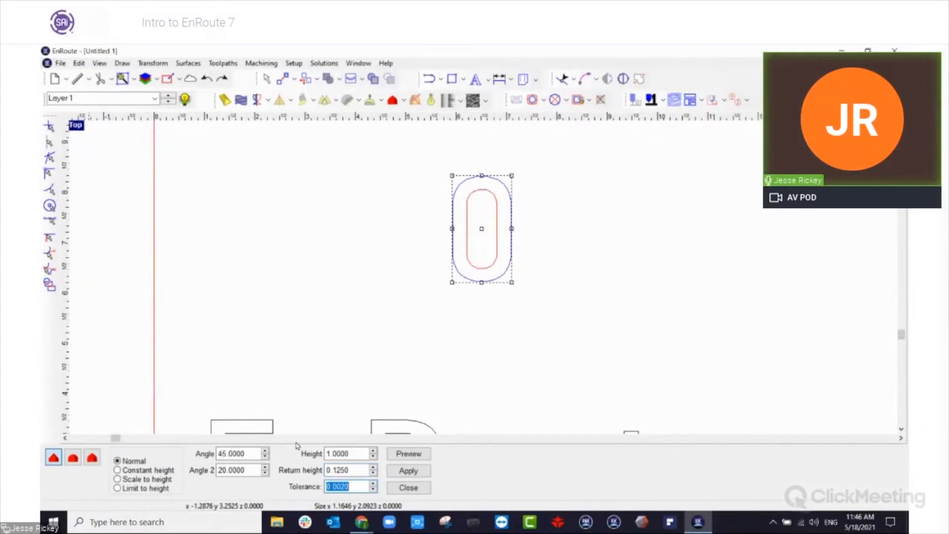
left_click(417, 471)
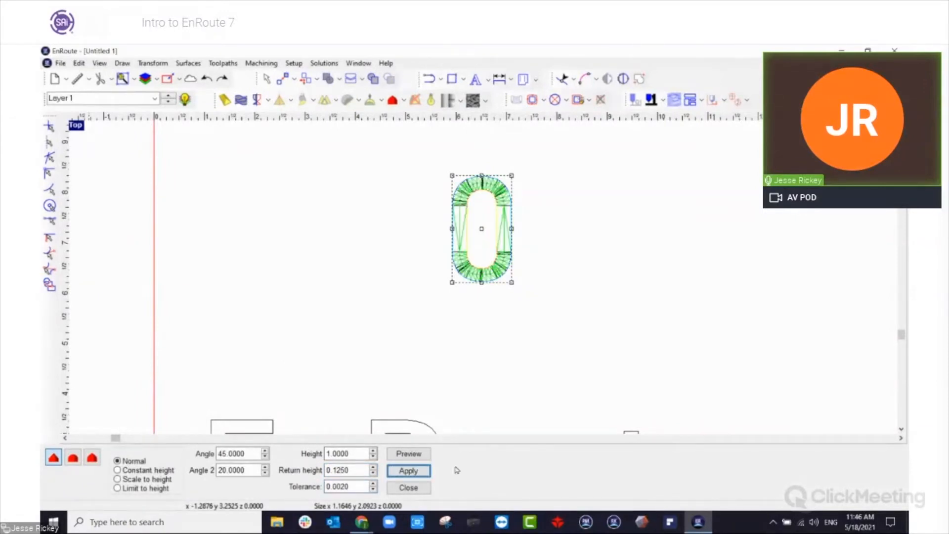
left_click(419, 488)
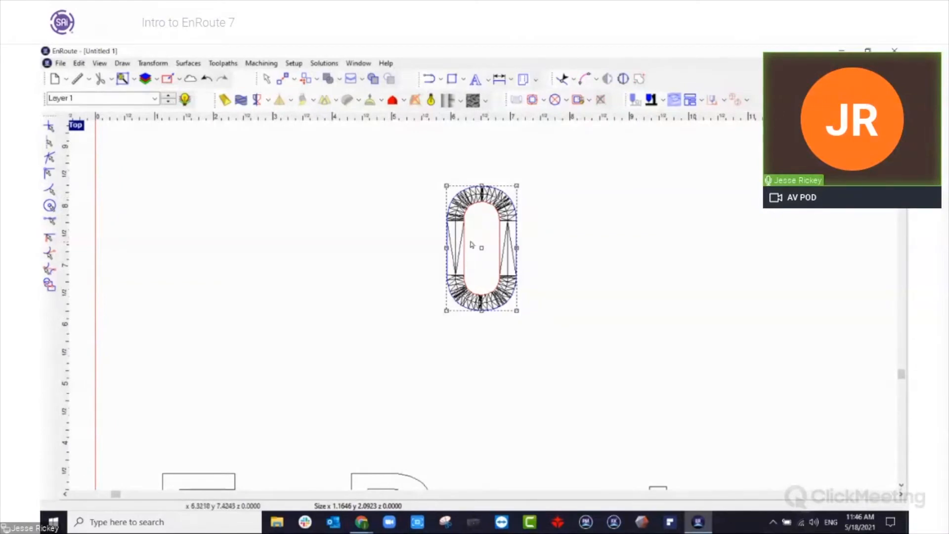
Move the o's beveled surface beside its original contours and turn on shaded rendering.
left_click(459, 244)
left_click_drag(482, 251, 398, 253)
left_click(418, 100)
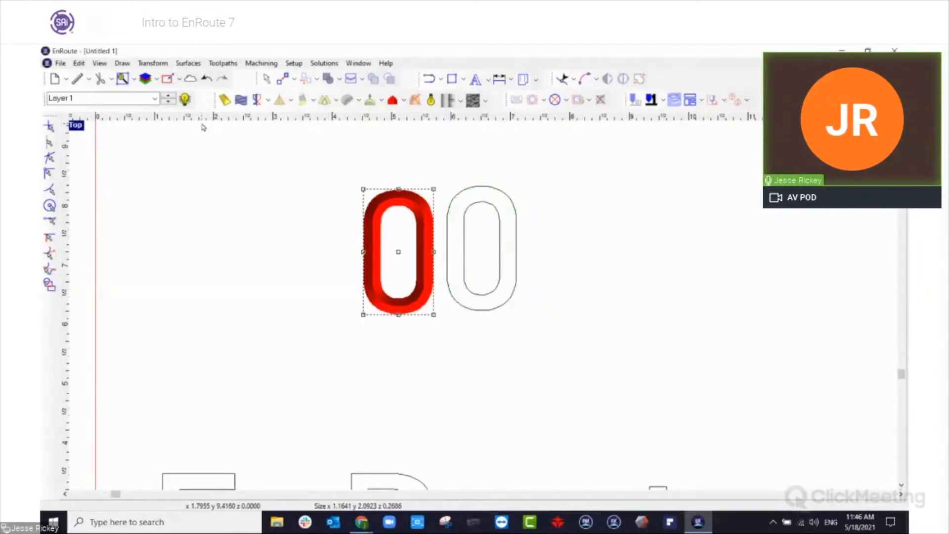
Examine the beveled letter o from several angles in the perspective view and return to the top view.
double_click(77, 125)
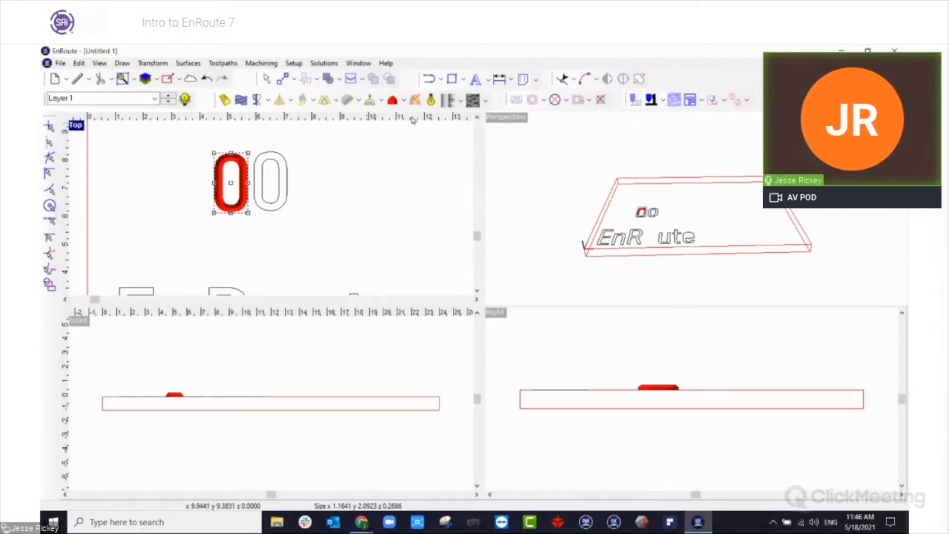
double_click(497, 128)
scroll(302, 349, "up", 5)
scroll(343, 334, "down", 4)
middle_click_drag(343, 332, 583, 314)
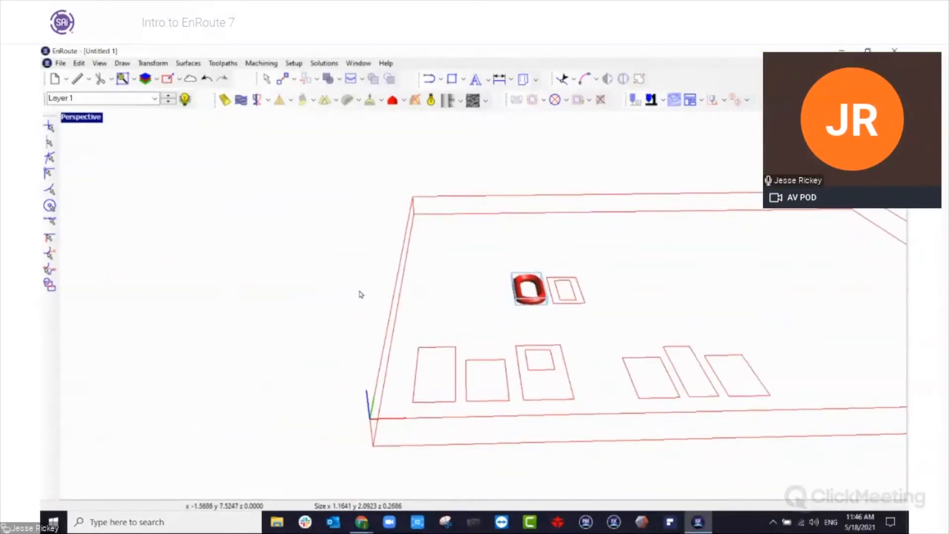
scroll(533, 303, "up", 7)
scroll(530, 311, "down", 3)
middle_click_drag(646, 330, 598, 326)
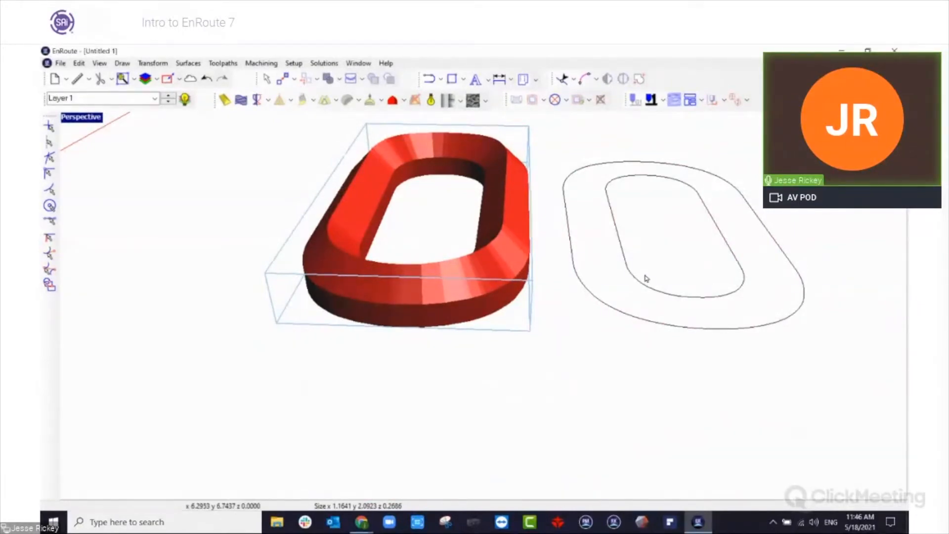
key("F2")
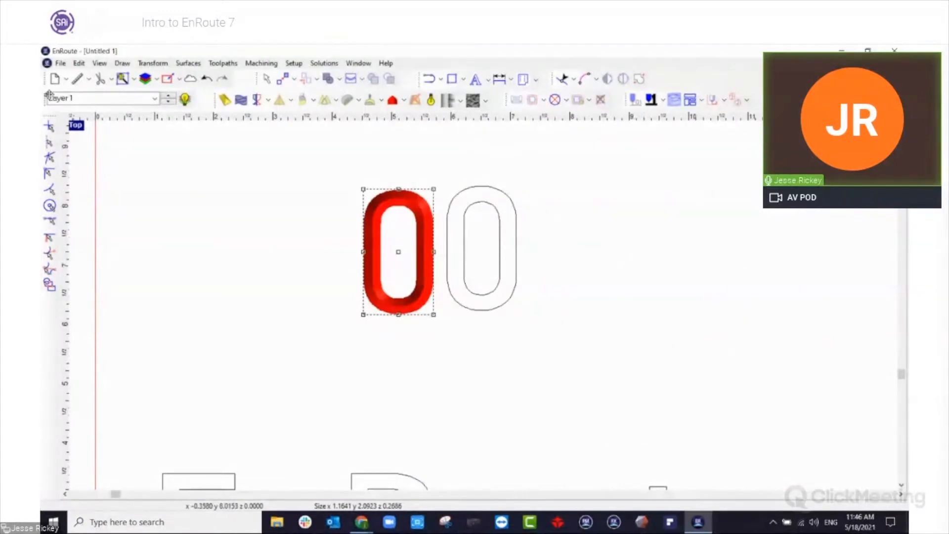
double_click(81, 125)
double_click(81, 125)
Configure the Polygon tool for a five-pointed star, switching from outline only to a 3D surface.
left_click(190, 214)
scroll(240, 229, "down", 3)
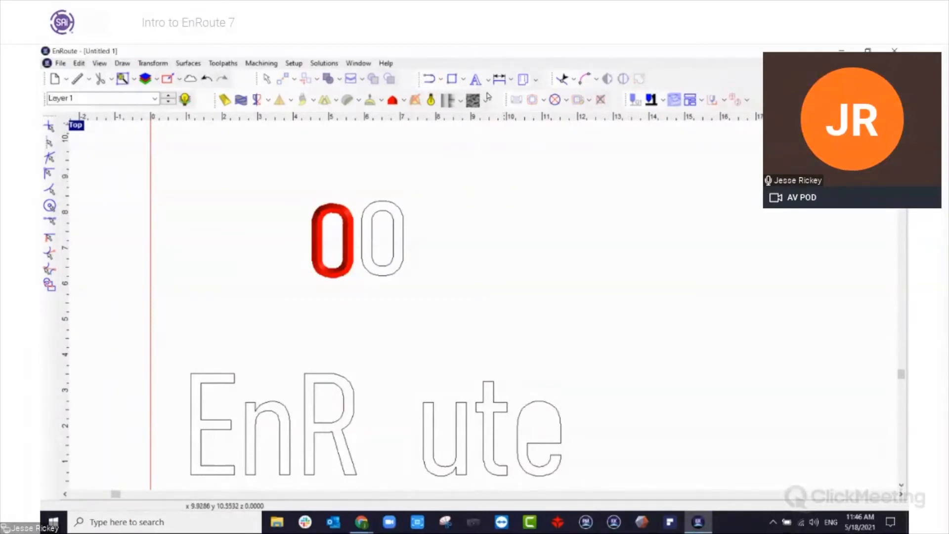
left_click(463, 79)
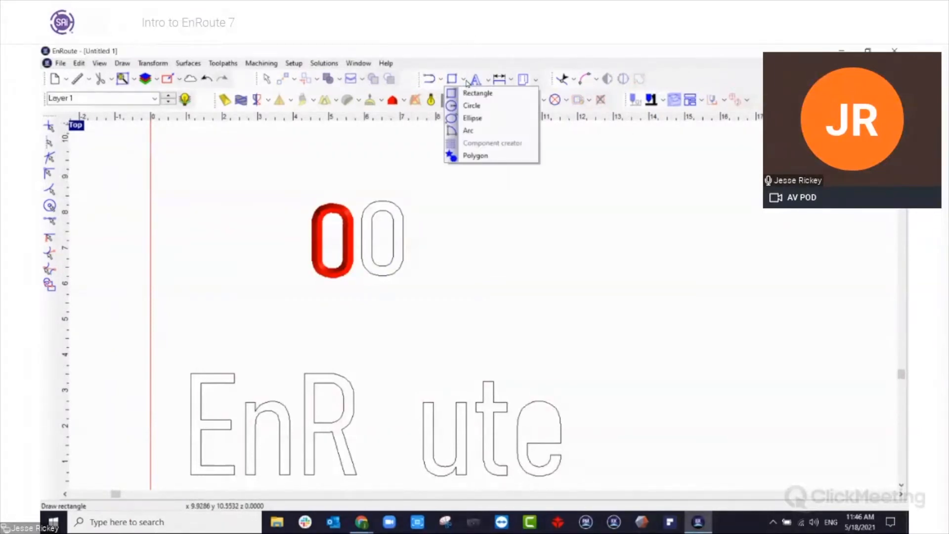
left_click(482, 157)
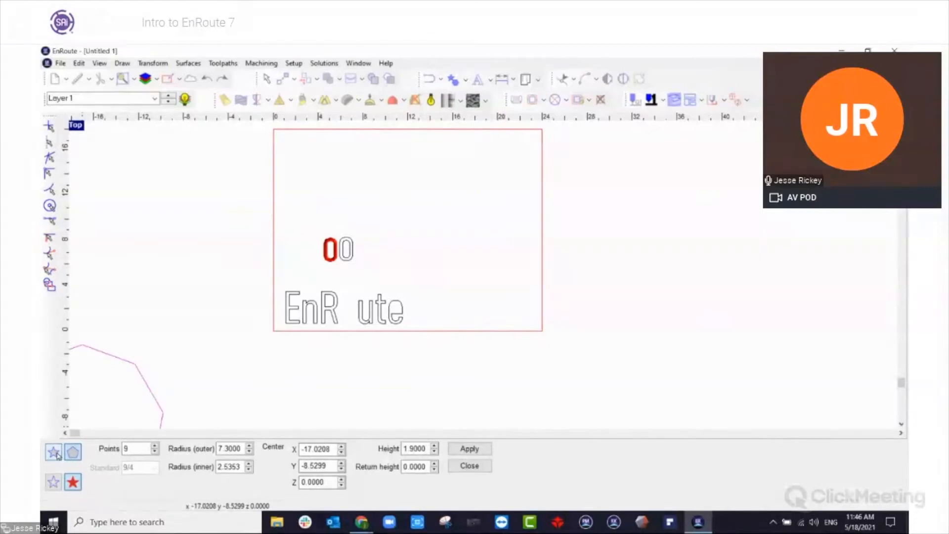
left_click(57, 486)
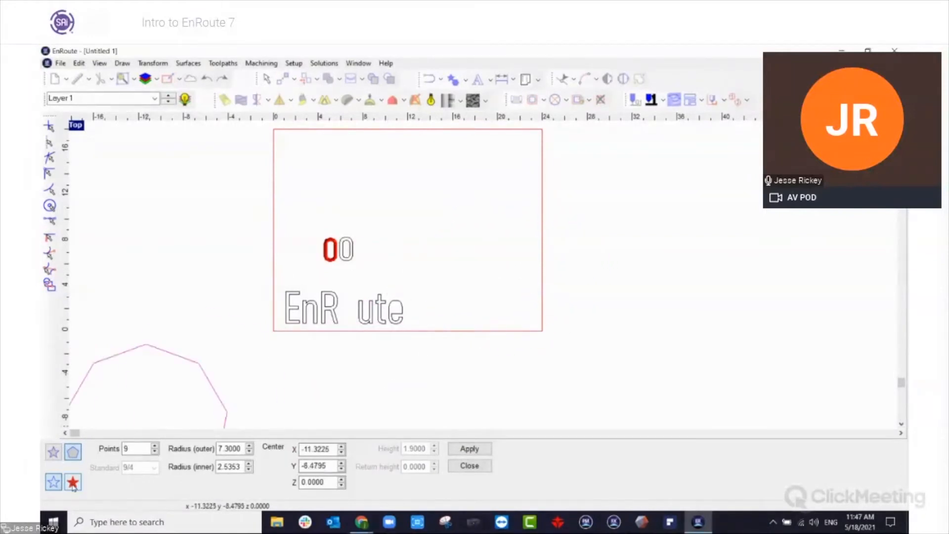
left_click(53, 451)
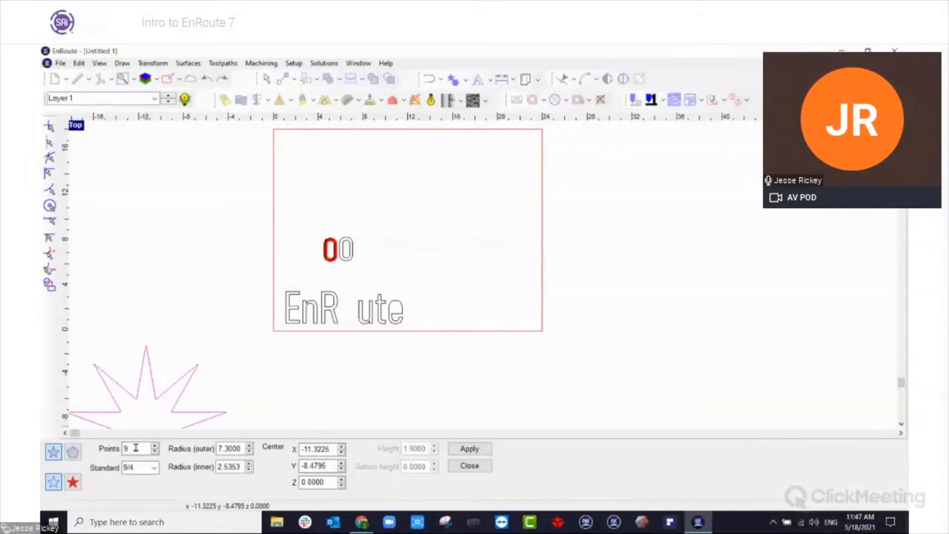
left_click_drag(132, 447, 118, 445)
key("Tab")
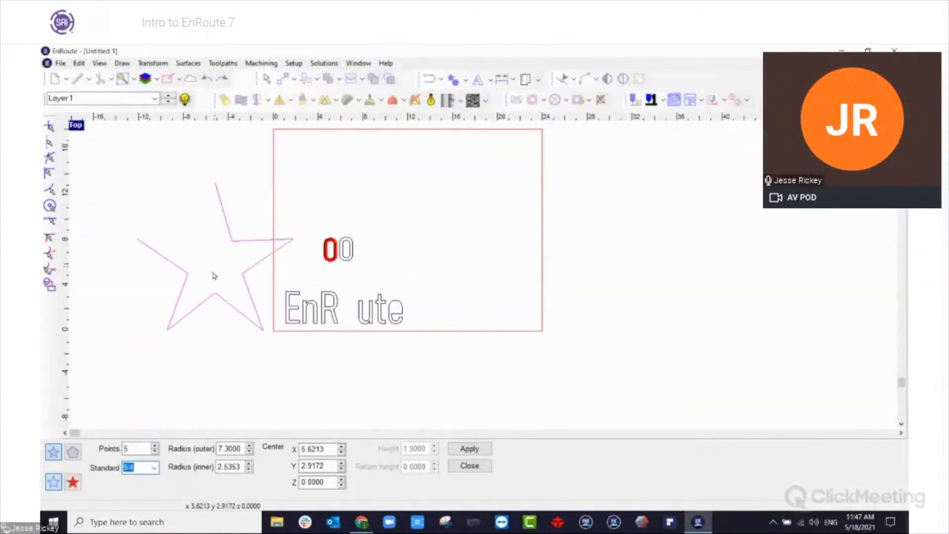
left_click(73, 482)
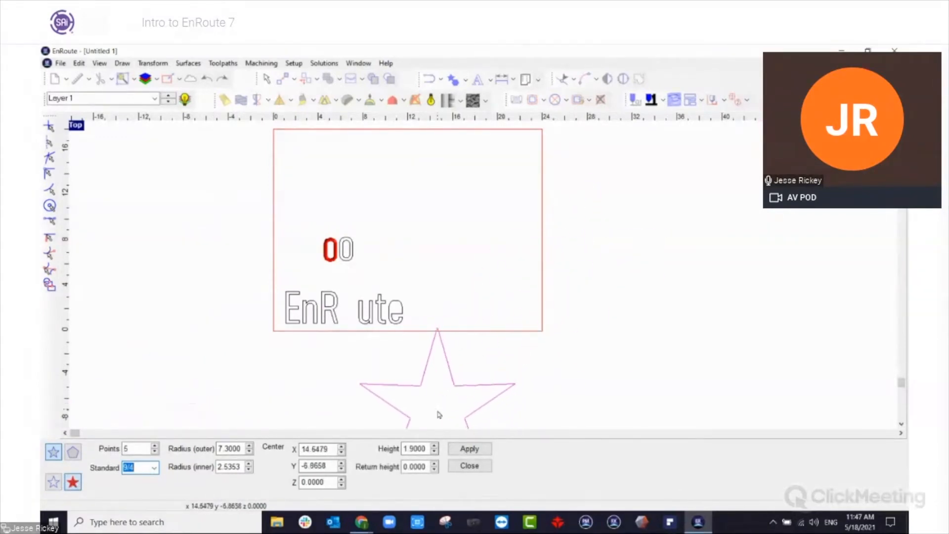
Set the star's height to 1 and its points to 5, and place it at the plate's right edge.
left_click(423, 448)
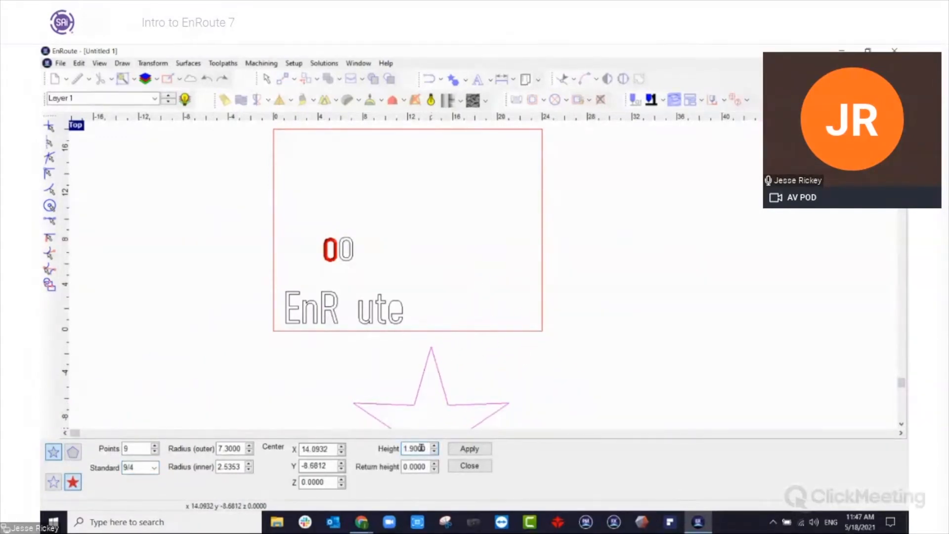
double_click(424, 448)
type("1")
key("Tab")
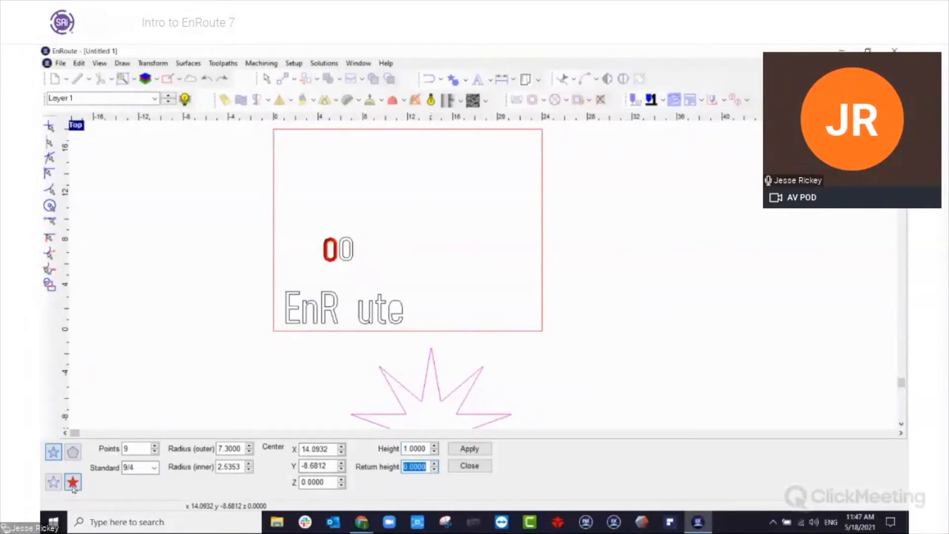
double_click(144, 448)
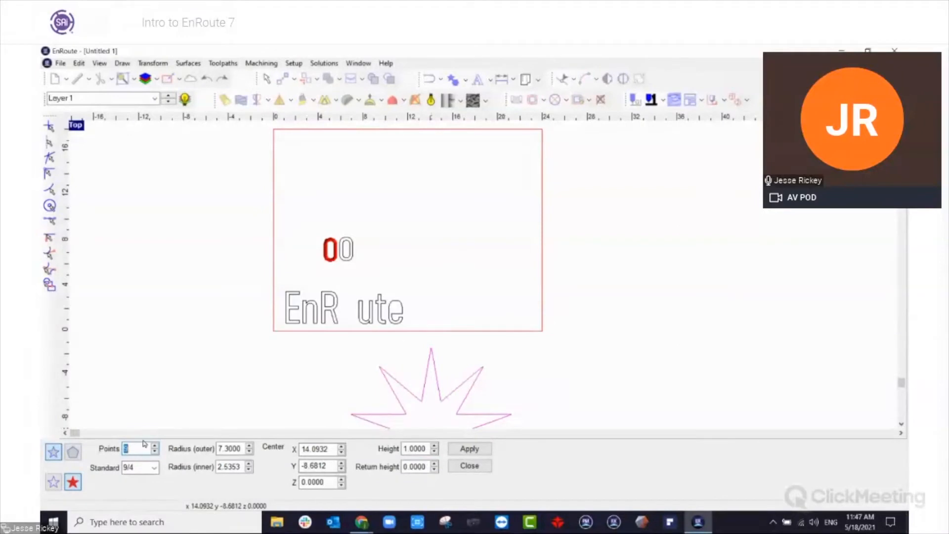
type("5")
key("Tab")
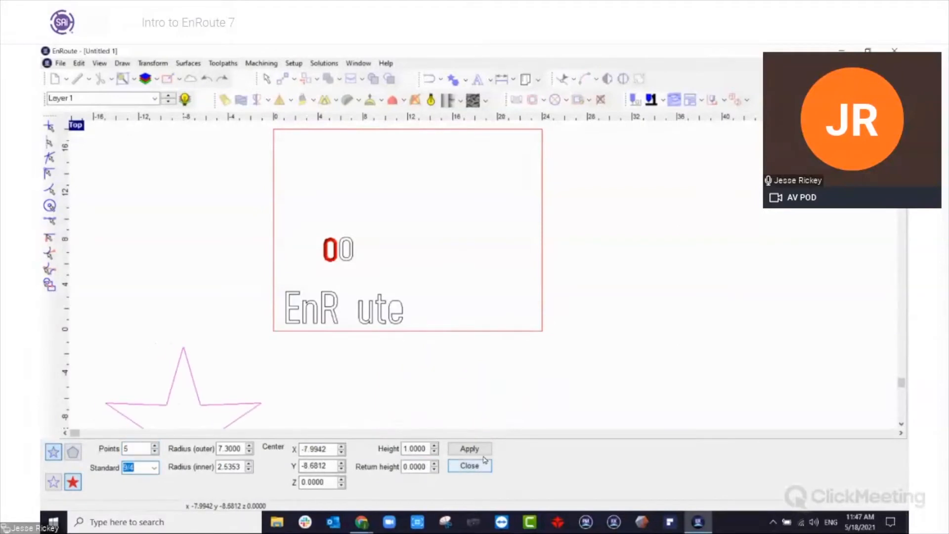
left_click(598, 234)
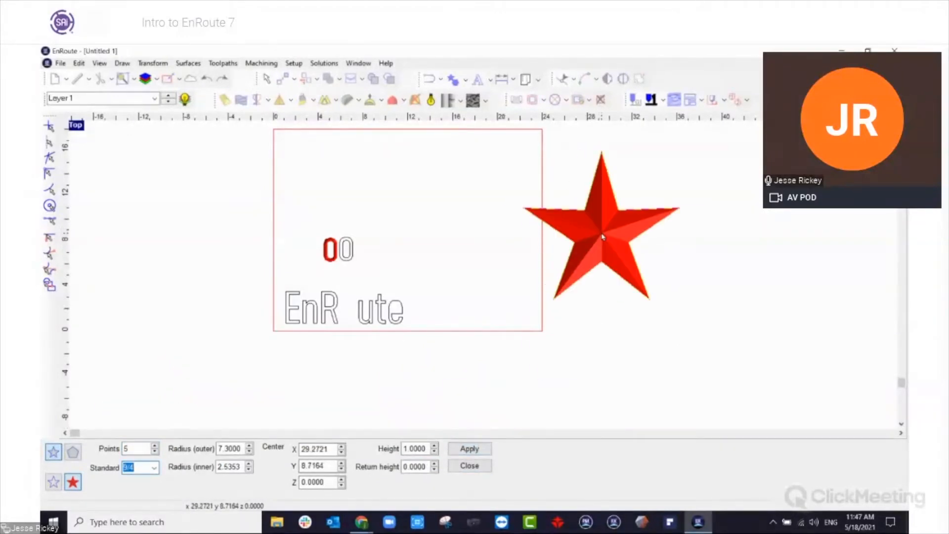
left_click(469, 465)
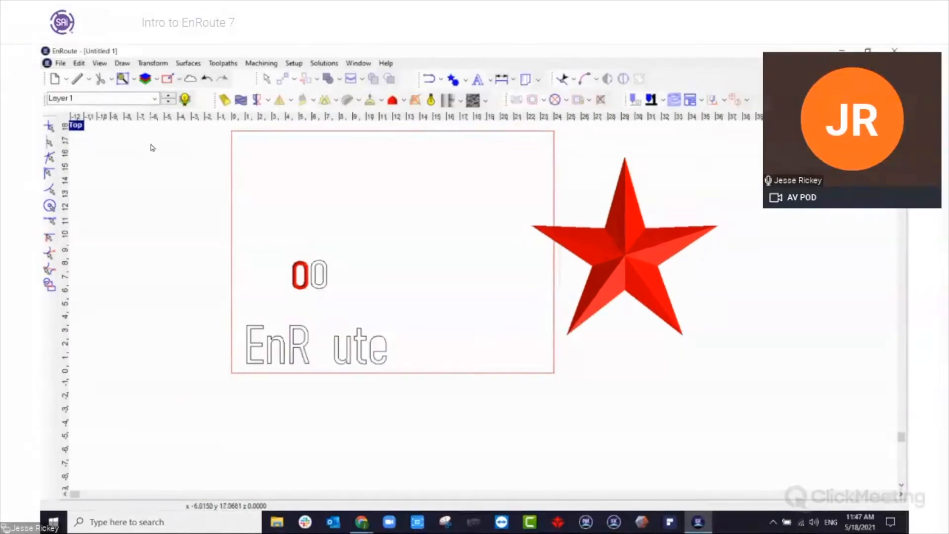
Examine the 3D star from several angles in the perspective view and return to the top view.
double_click(75, 126)
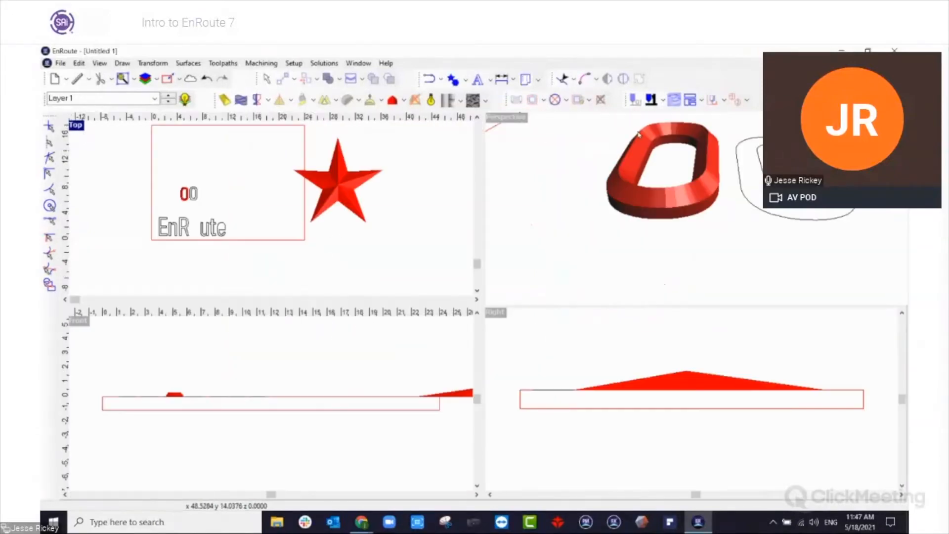
double_click(511, 120)
scroll(570, 250, "down", 10)
middle_click_drag(570, 250, 477, 286)
scroll(283, 302, "up", 10)
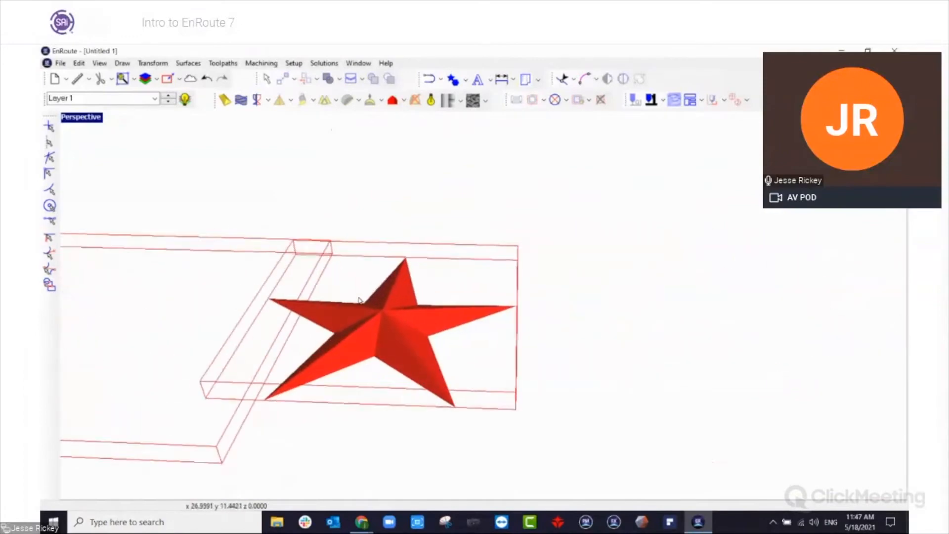
middle_click_drag(230, 352, 449, 159)
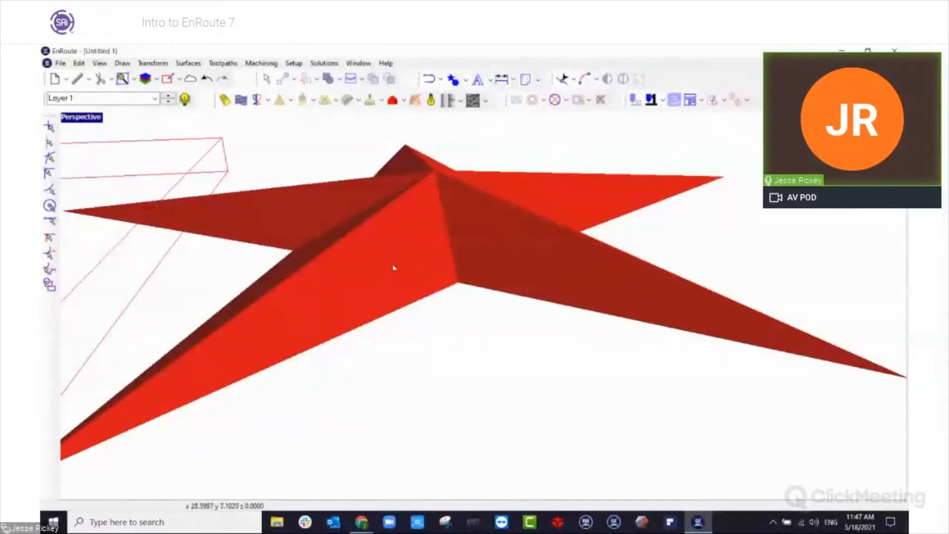
scroll(506, 285, "down", 1)
scroll(506, 285, "down", 4)
middle_click_drag(405, 297, 472, 267)
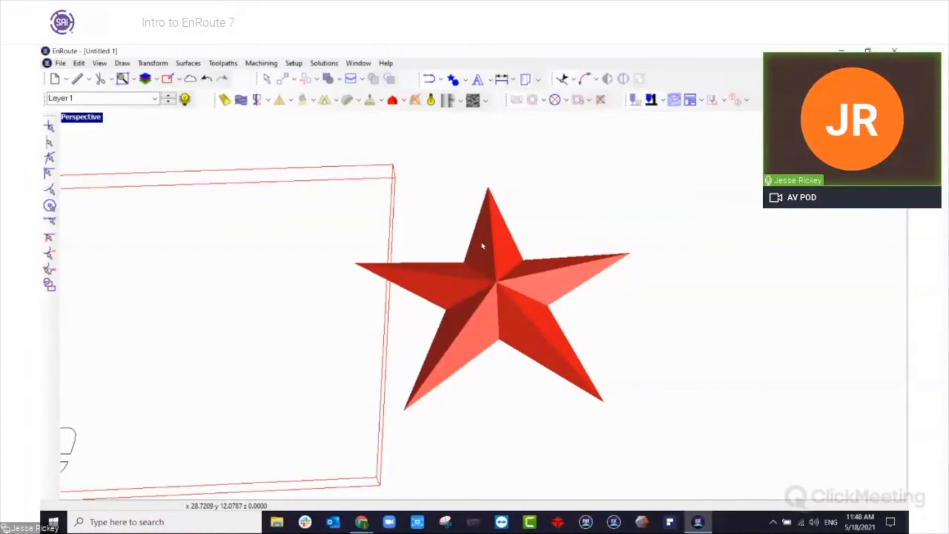
double_click(75, 119)
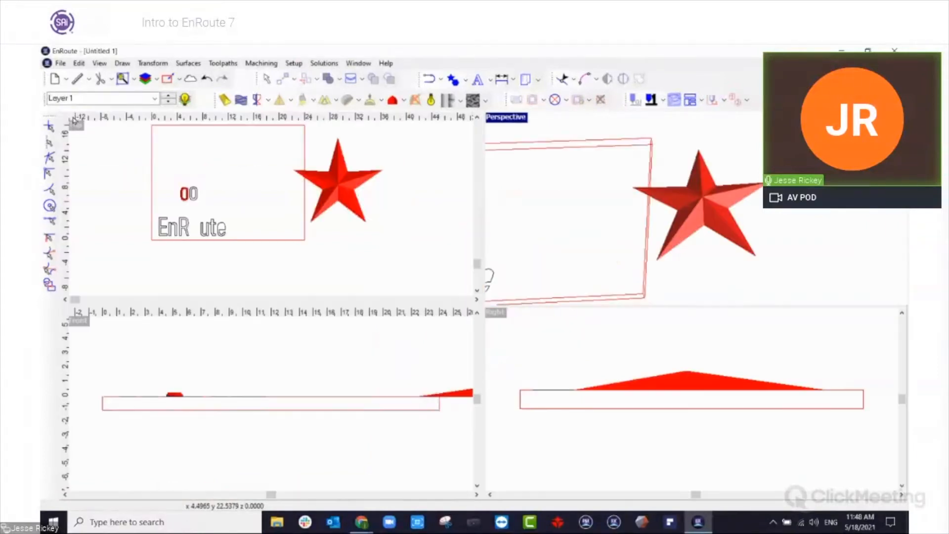
double_click(76, 126)
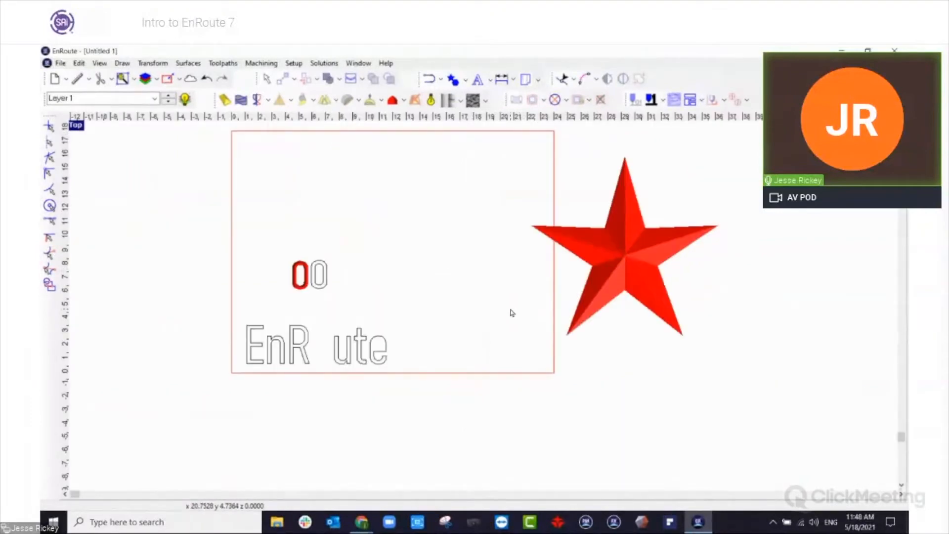
scroll(659, 292, "up", 5)
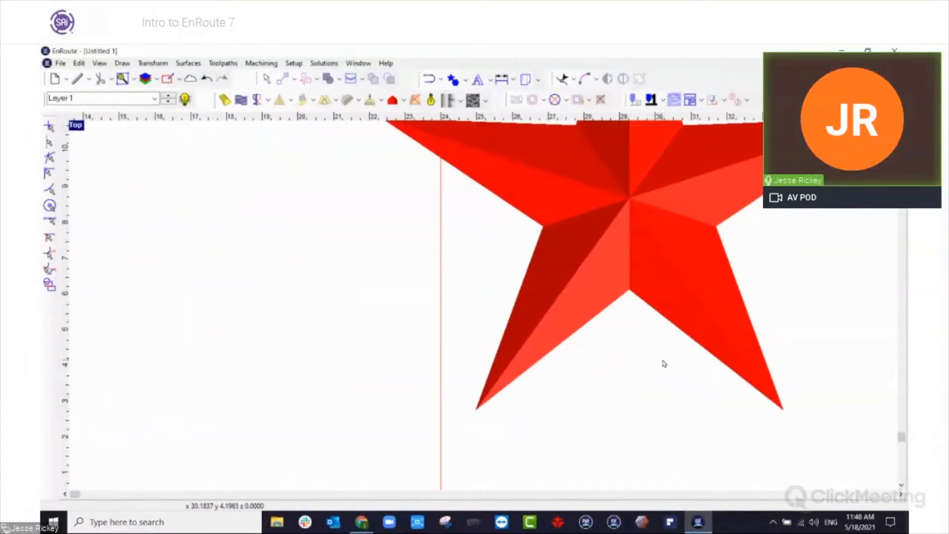
scroll(640, 345, "right", 1)
right_click(594, 360)
left_click(571, 351)
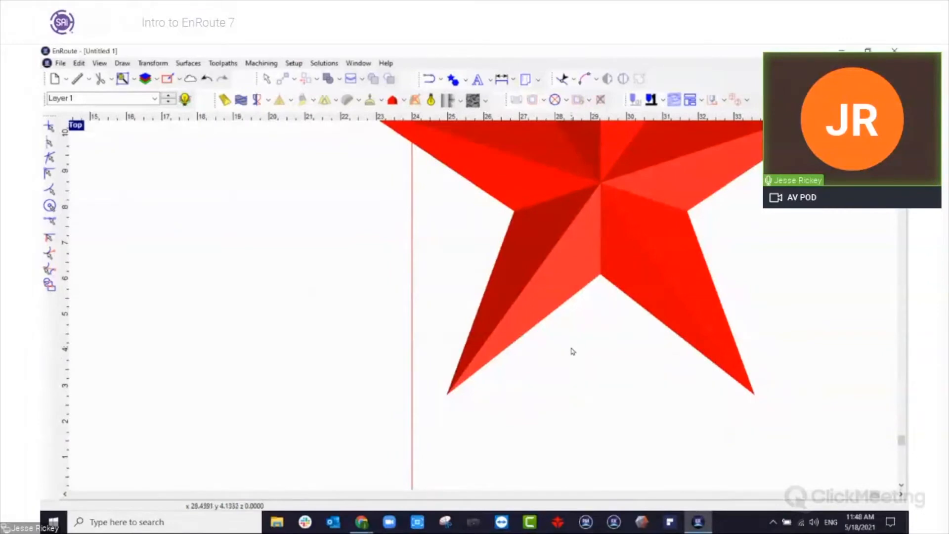
Delete the EnRoute lettering, the loose letter o shapes and the 3D star, leaving the plate empty.
scroll(570, 352, "down", 3)
scroll(573, 351, "down", 1)
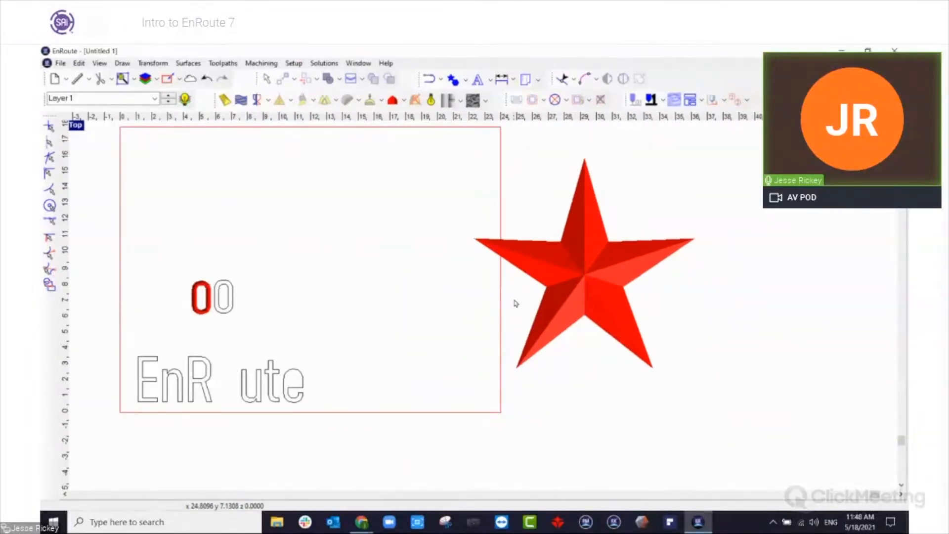
scroll(515, 304, "down", 1)
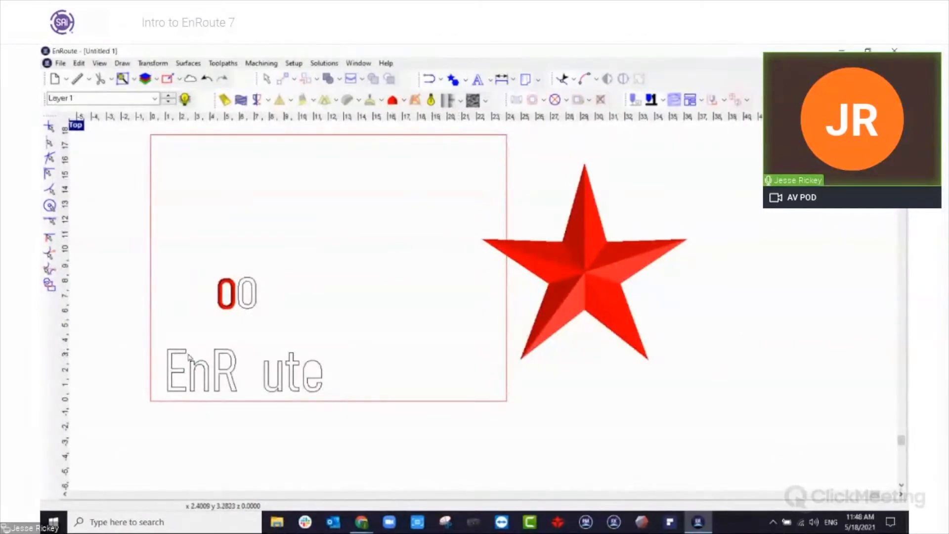
left_click(198, 369)
left_click(369, 349)
left_click_drag(149, 243, 413, 417)
key("Delete")
left_click_drag(445, 158, 745, 424)
key("Delete")
Open the welder file from the 2D folder inside the Directory folder on the desktop.
left_click(66, 83)
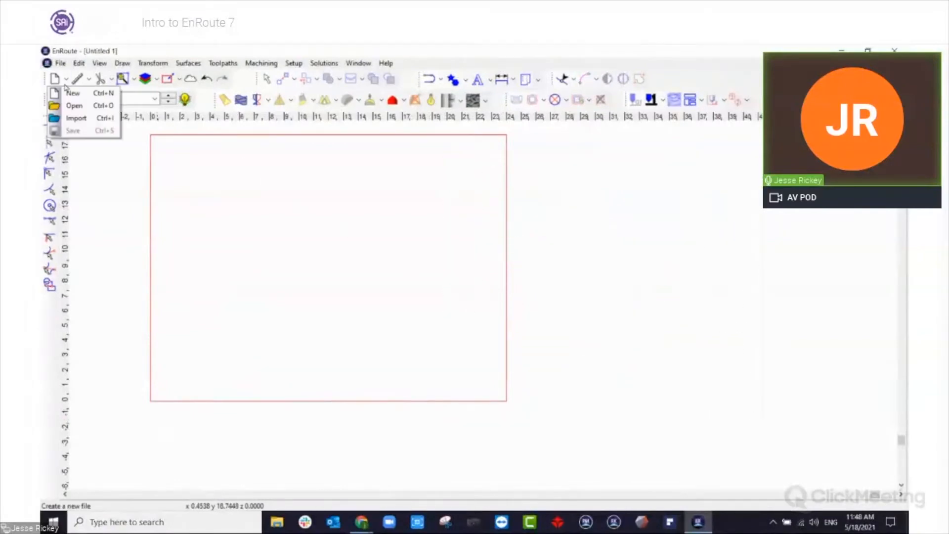
left_click(74, 104)
double_click(412, 210)
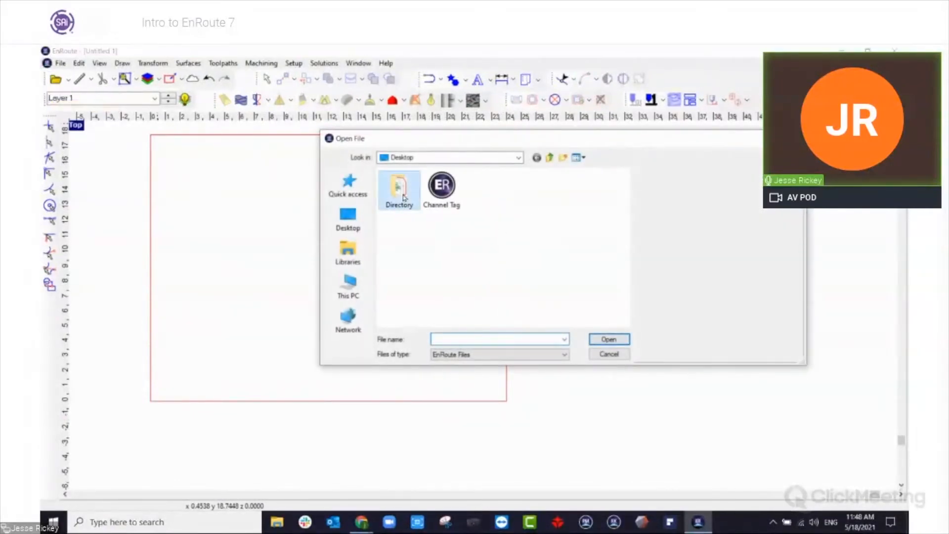
scroll(404, 207, "down", 15)
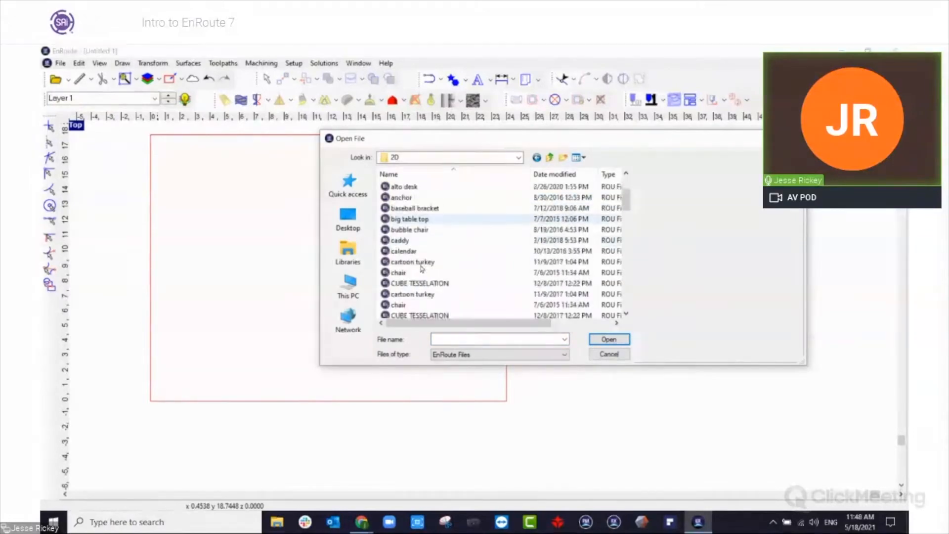
scroll(432, 297, "down", 2)
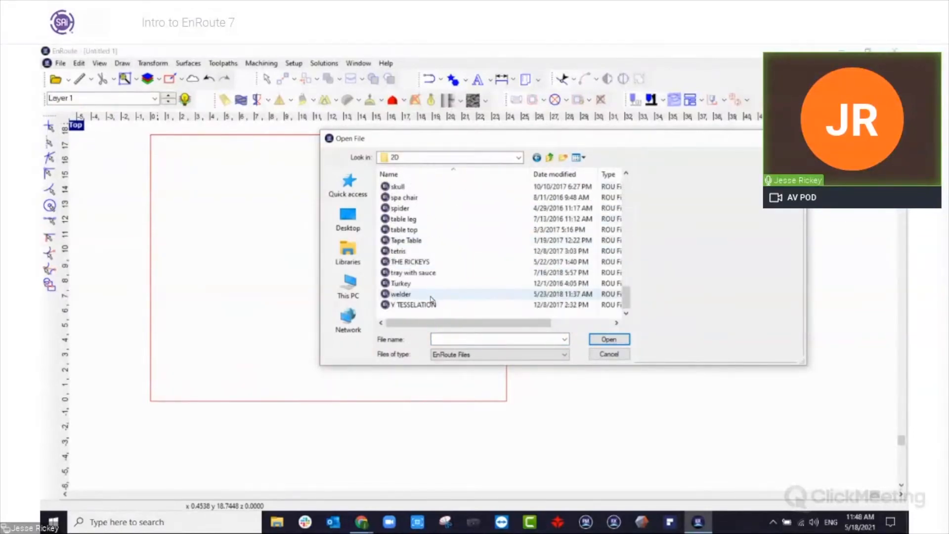
left_click(427, 294)
left_click(609, 339)
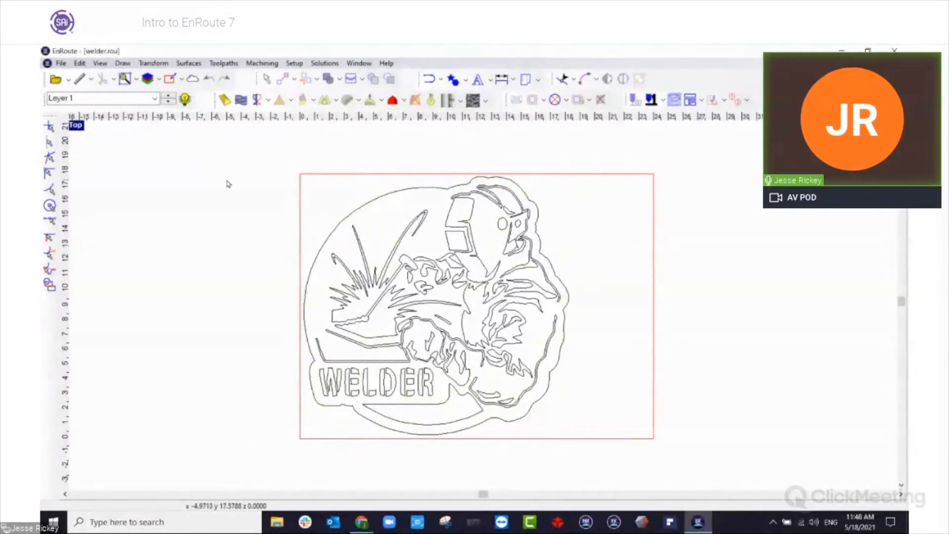
Select the whole welder artwork, toggle its fill shading, and examine which contours are solid and which are cut out.
left_click_drag(214, 155, 604, 428)
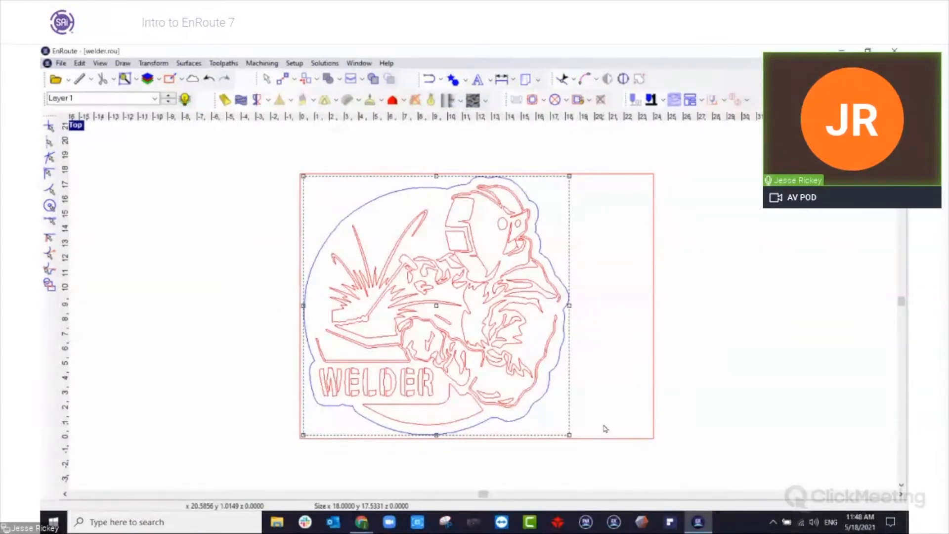
key("space")
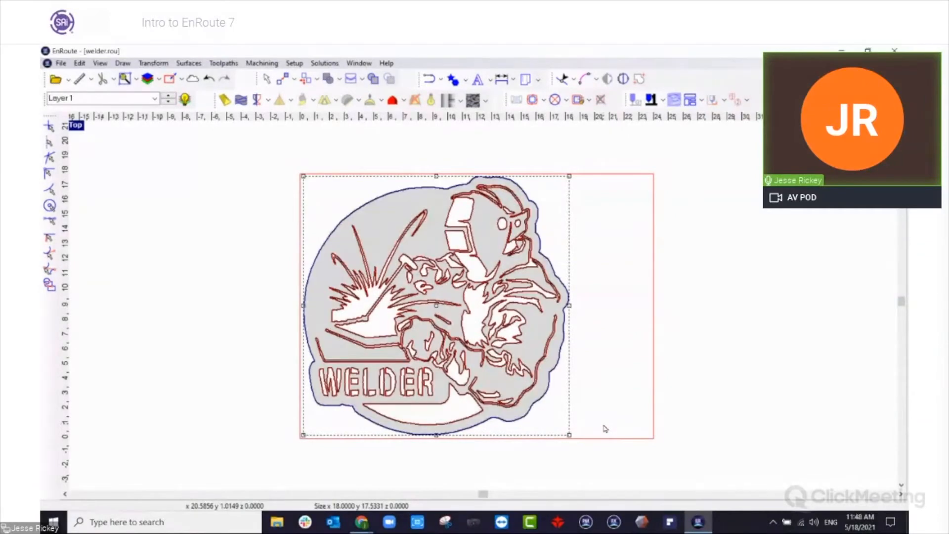
scroll(438, 418, "up", 4)
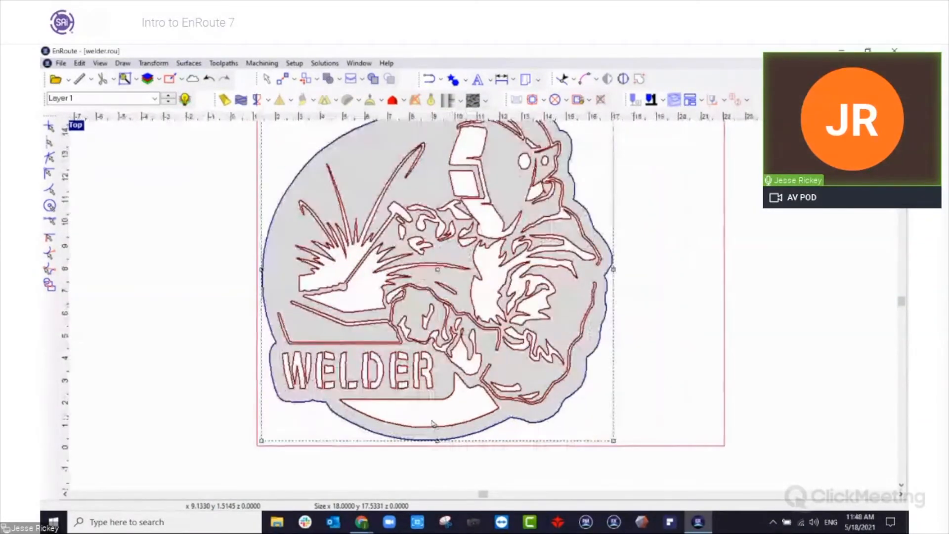
scroll(438, 419, "up", 1)
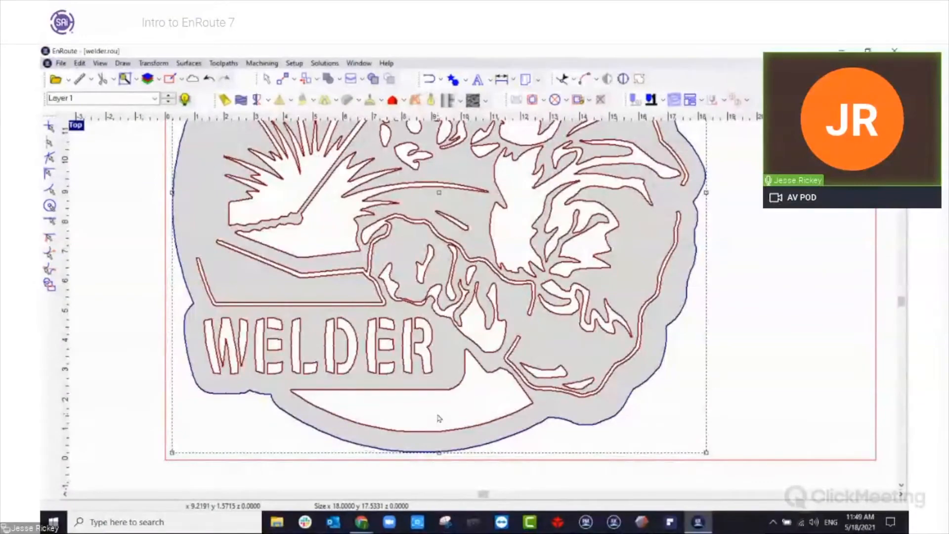
key("space")
scroll(676, 388, "down", 3)
left_click_drag(392, 167, 790, 447)
scroll(719, 360, "up", 1)
scroll(719, 360, "up", 2)
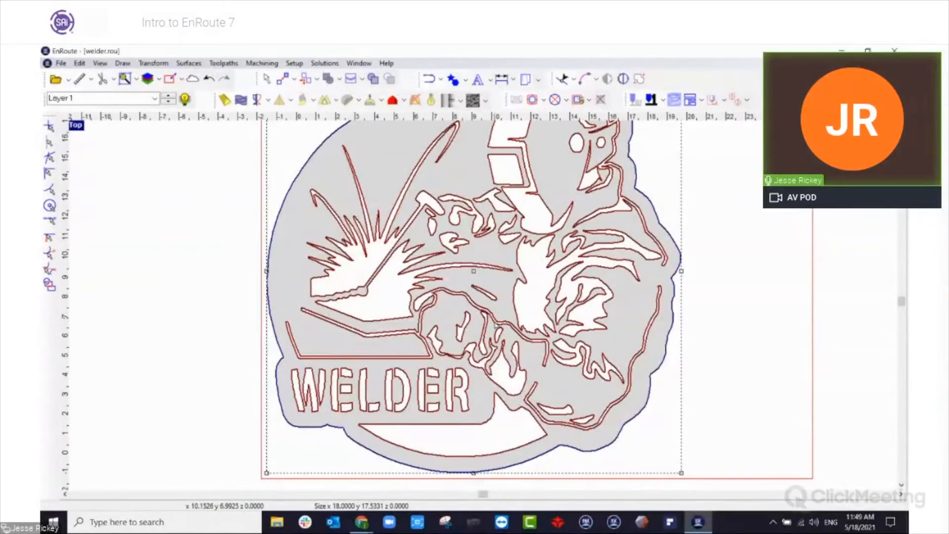
scroll(497, 318, "down", 1)
scroll(499, 319, "down", 1)
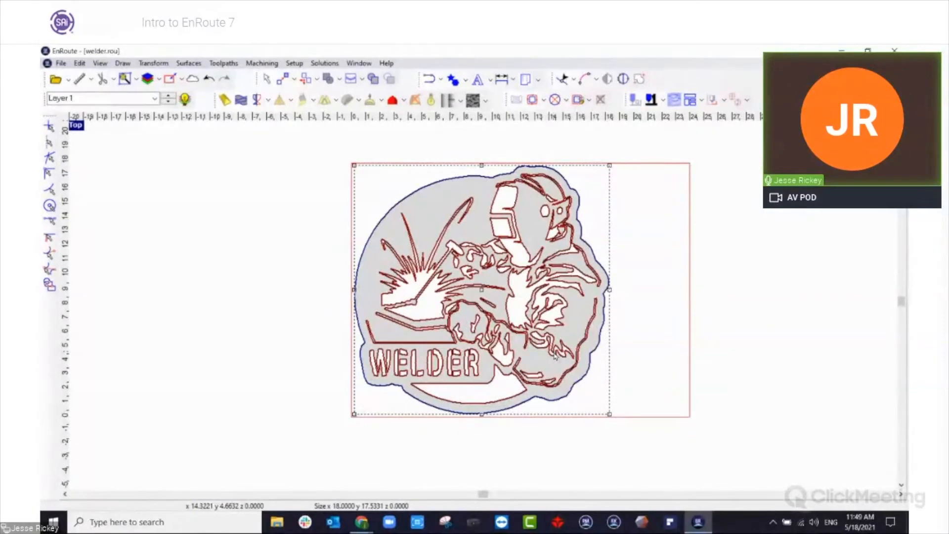
Create the text EnRoute with a height of 4 to the left of the welder plate and select it.
left_click(490, 82)
left_click(489, 94)
left_click(182, 201)
type("En")
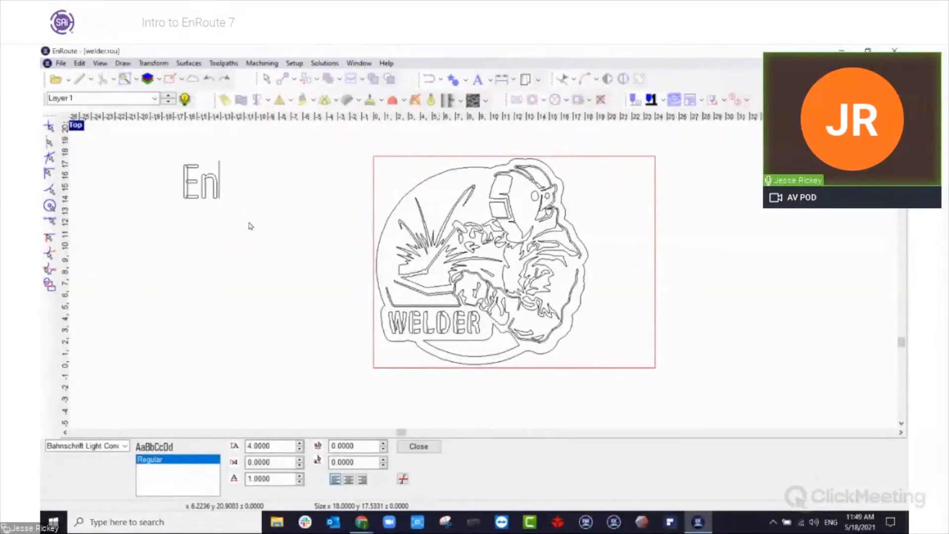
type("Route")
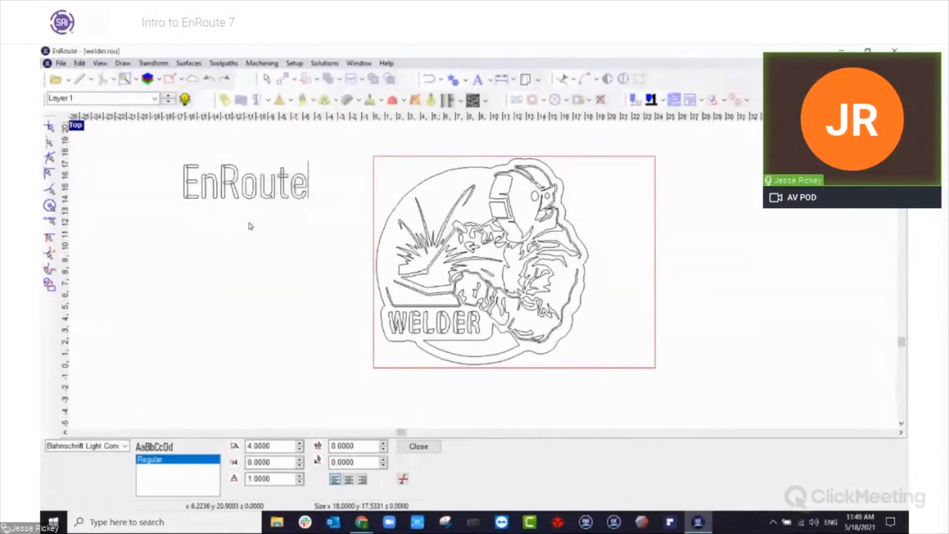
key("Escape")
left_click(196, 216)
Examine the shading of the EnRoute text up close, convert the text to curves, and deselect it.
scroll(472, 246, "down", 4)
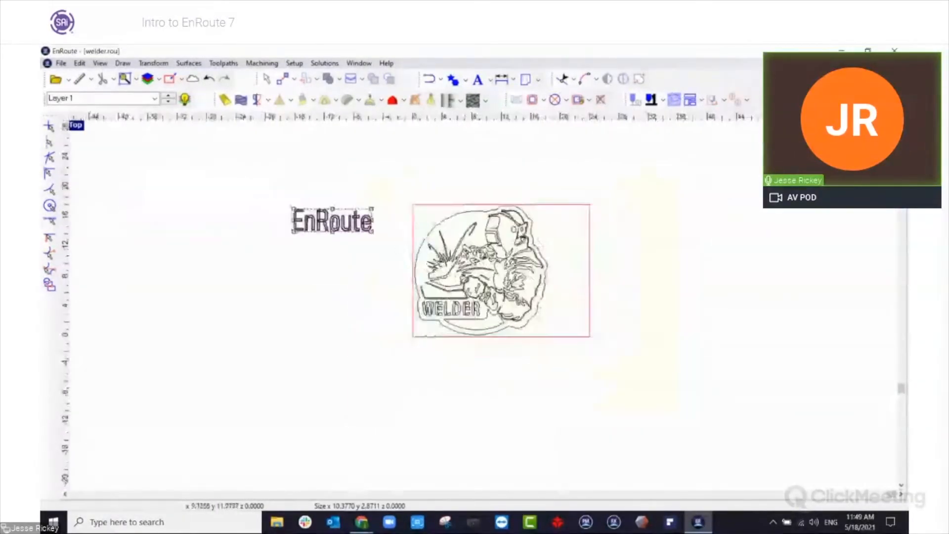
scroll(346, 245, "up", 5)
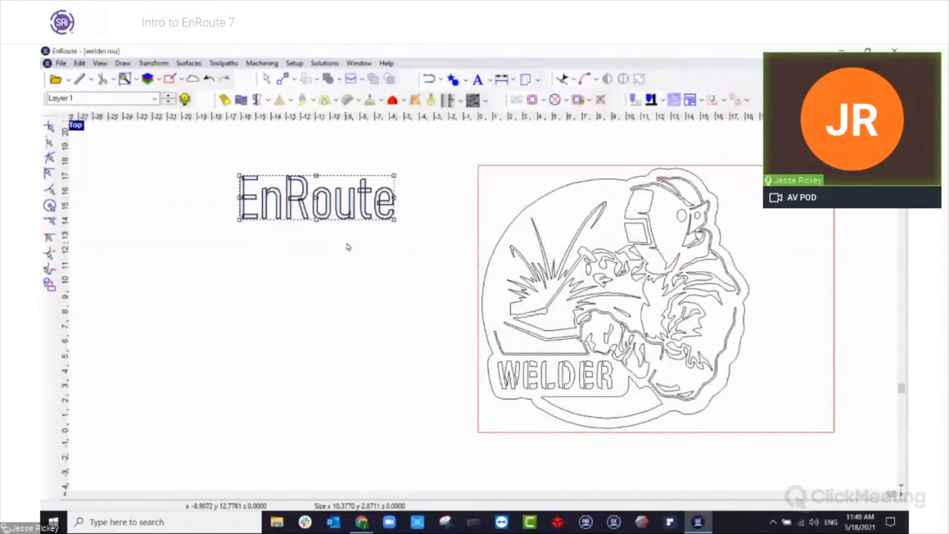
scroll(314, 218, "up", 5)
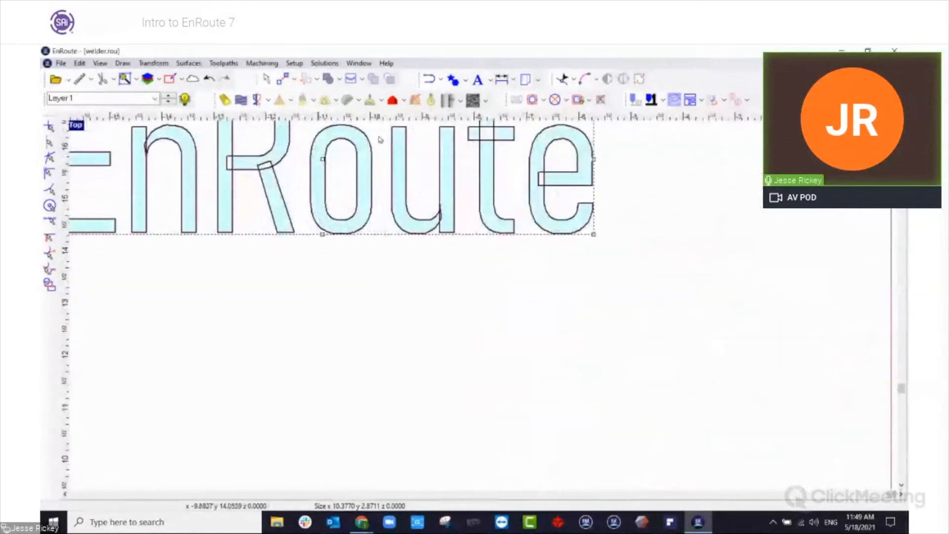
scroll(319, 203, "down", 4)
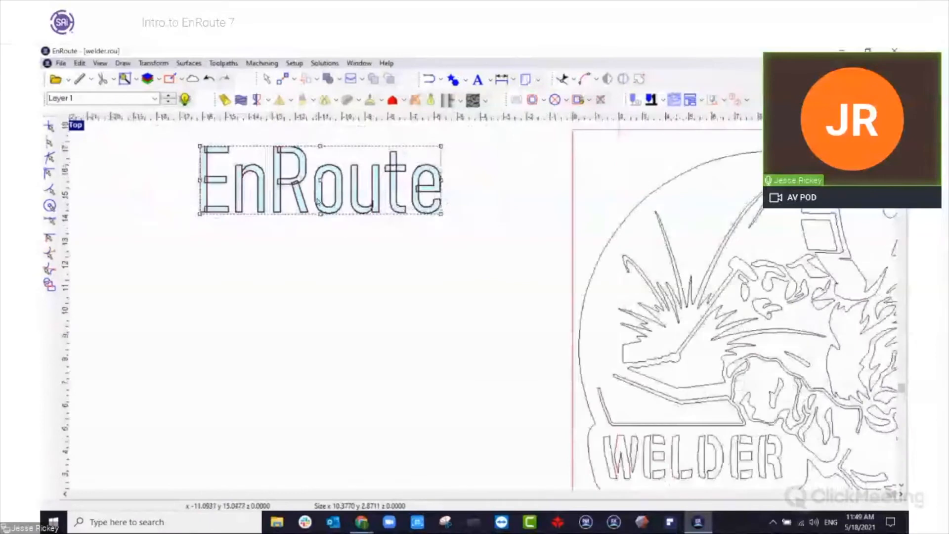
scroll(318, 200, "down", 1)
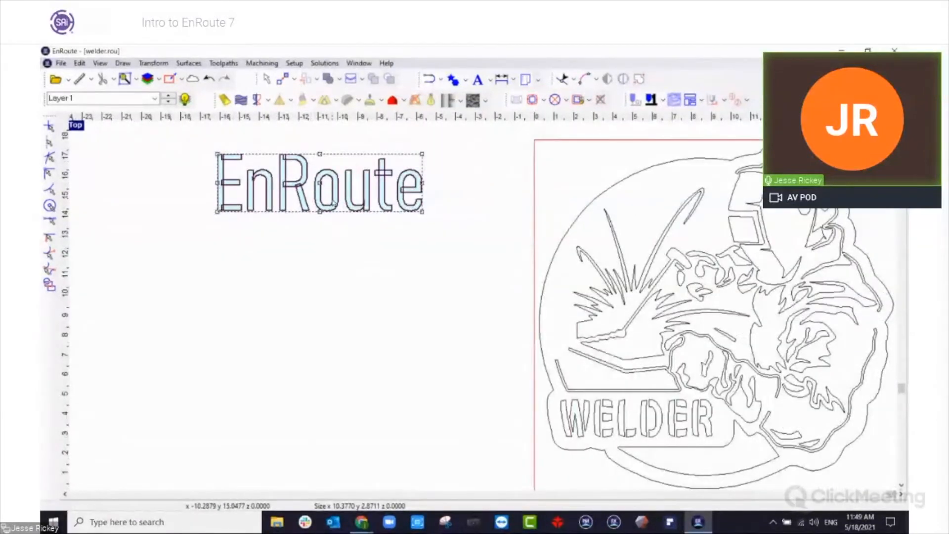
left_click(356, 270)
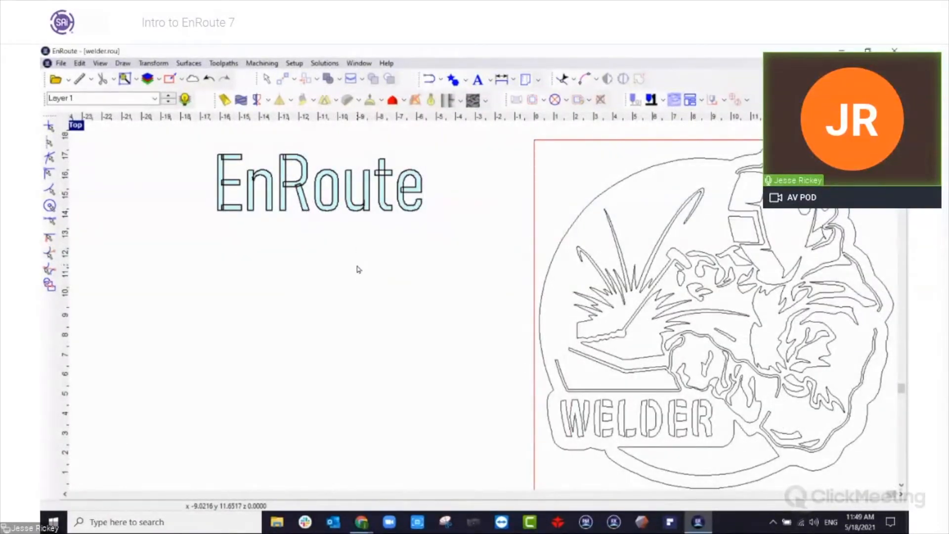
left_click(490, 80)
left_click(497, 121)
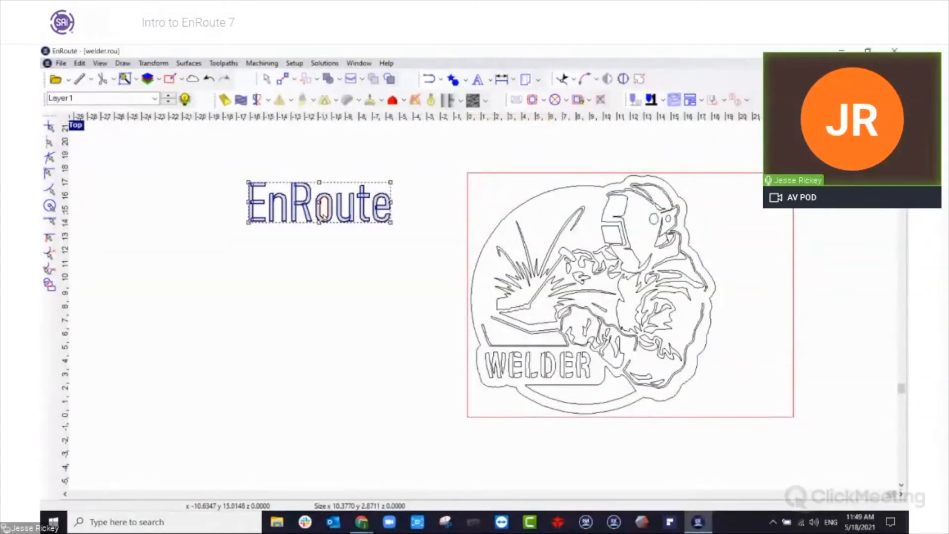
left_click(341, 279)
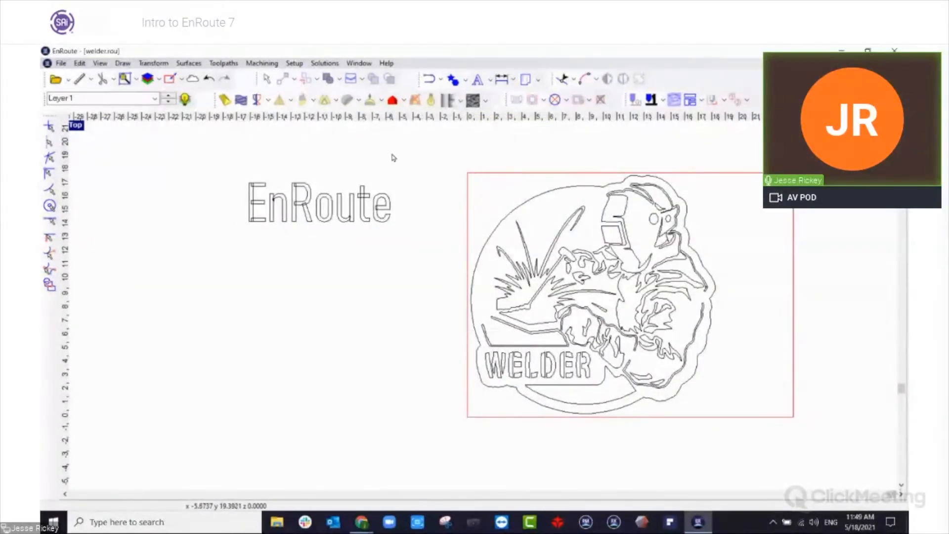
Delete the welder artwork and the EnRoute lettering together, leaving only the empty plate.
left_click(670, 367)
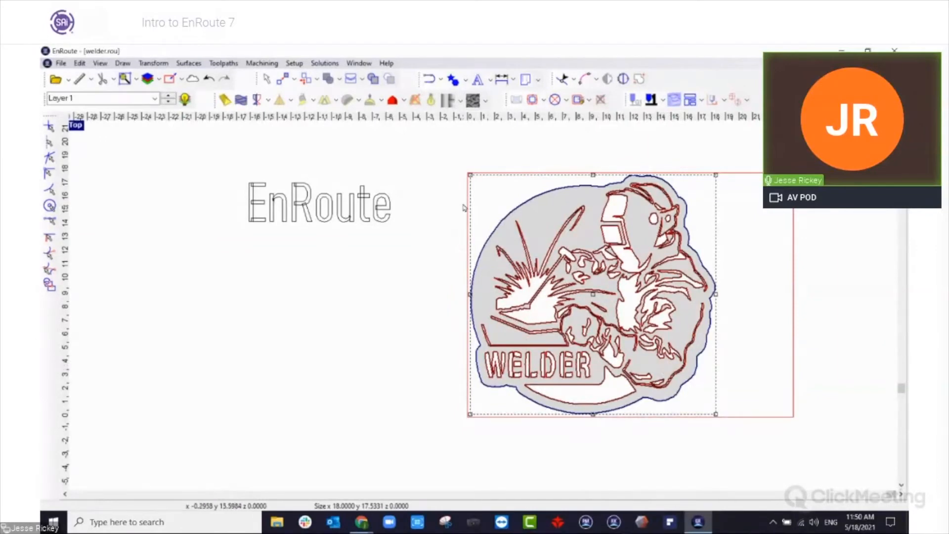
left_click(451, 221)
scroll(450, 221, "down", 1)
left_click_drag(276, 168, 669, 385)
key("Delete")
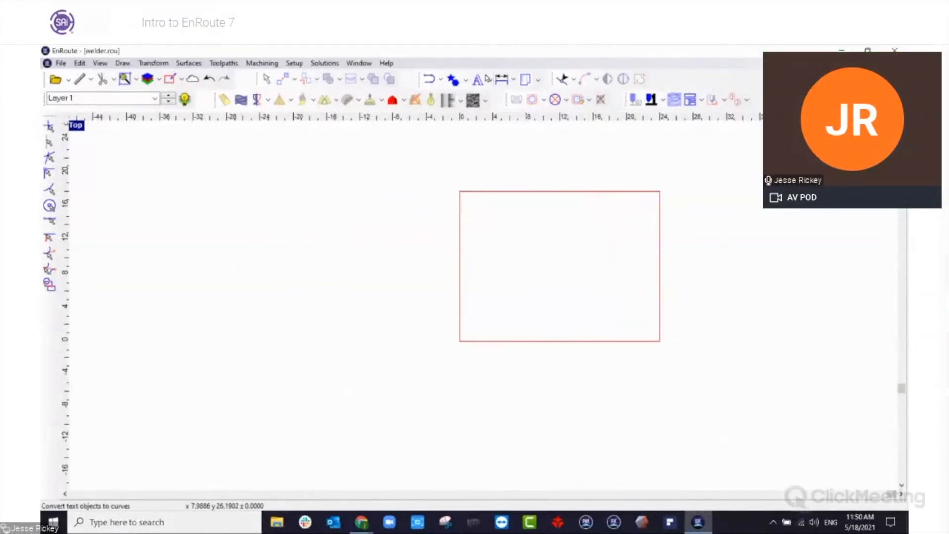
Place a nine-pointed 3D star with outer radius 7.3 on the plate, plus an outline-only star to its right.
left_click(453, 79)
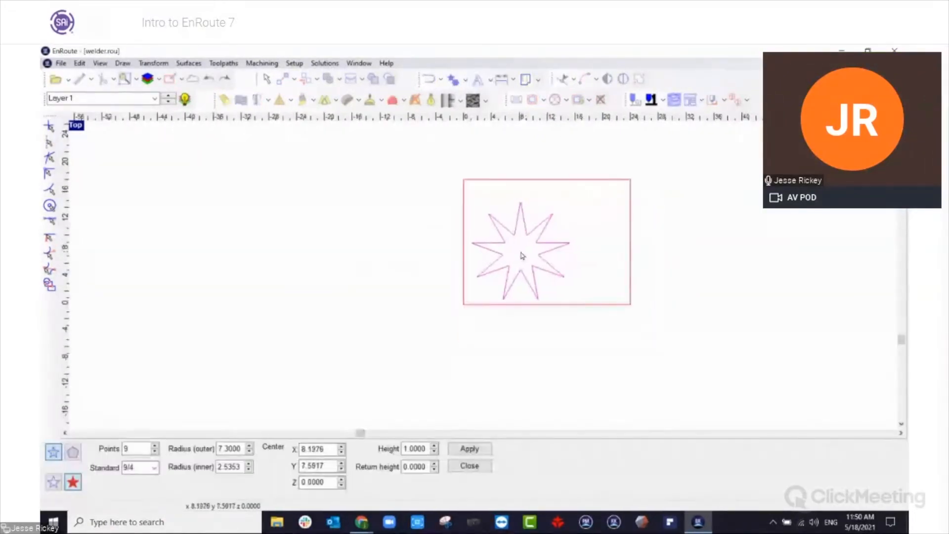
left_click(518, 247)
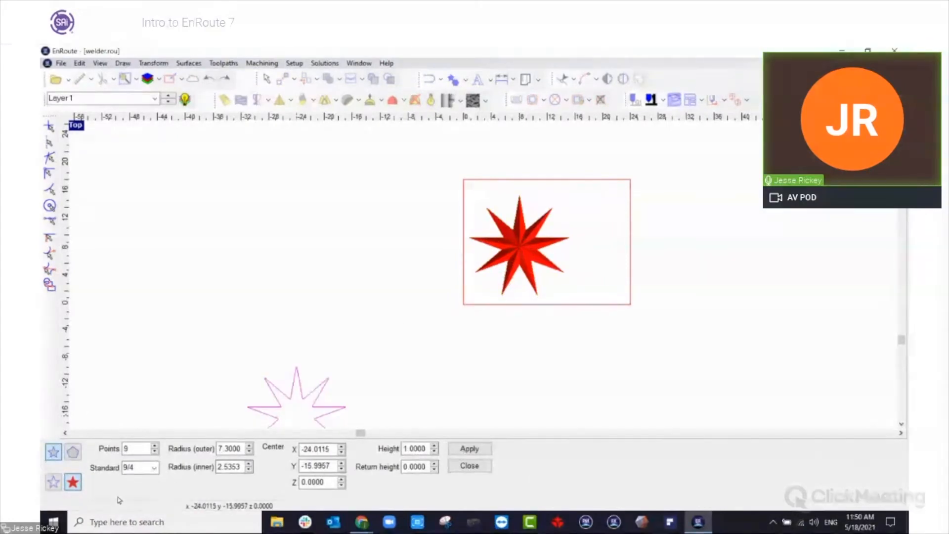
left_click(54, 482)
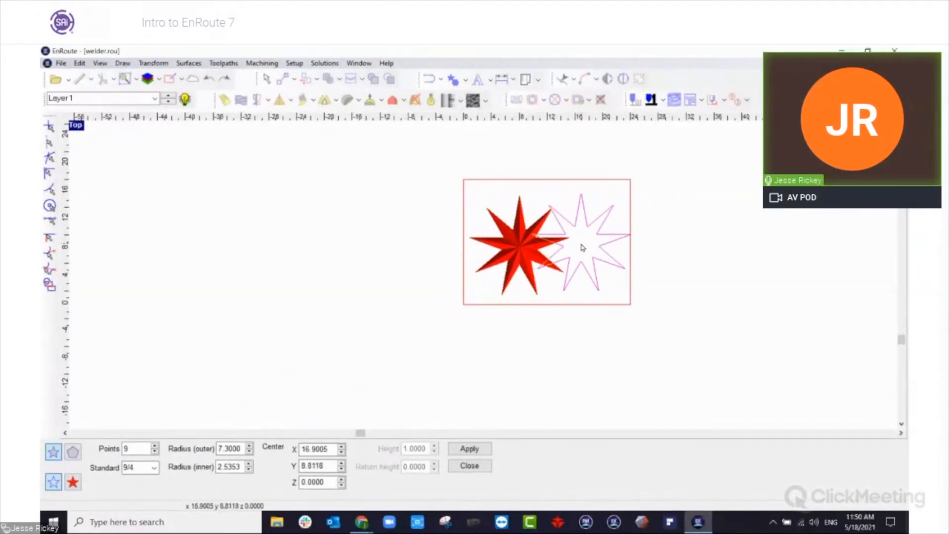
left_click(582, 243)
Delete the 3D star and move the outline star left into its place on the plate.
left_click(531, 253)
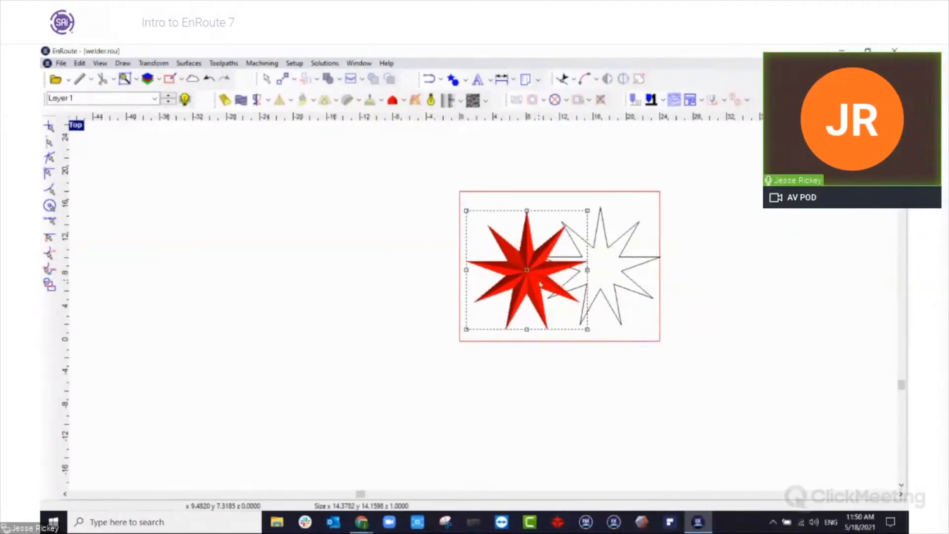
key("Delete")
left_click(587, 267)
left_click_drag(602, 270, 527, 274)
scroll(532, 277, "up", 5)
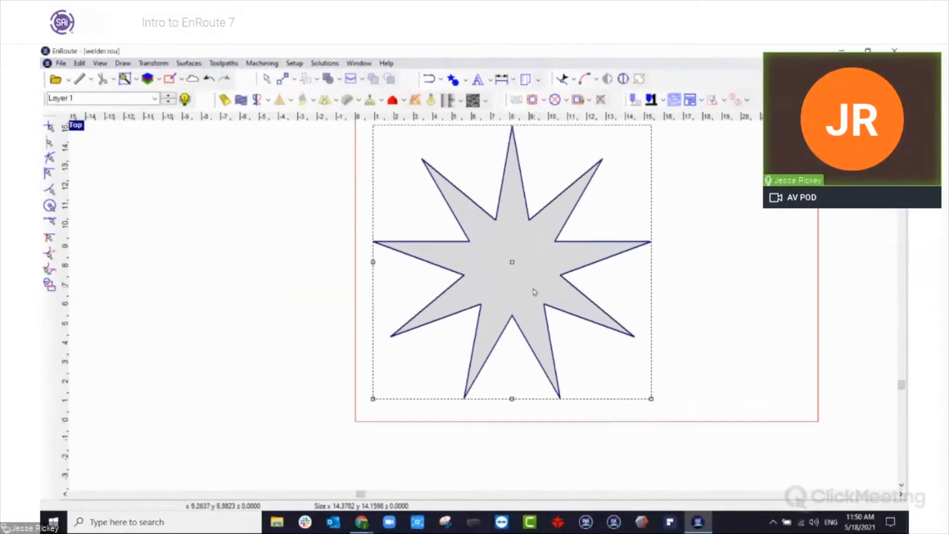
left_click(692, 273)
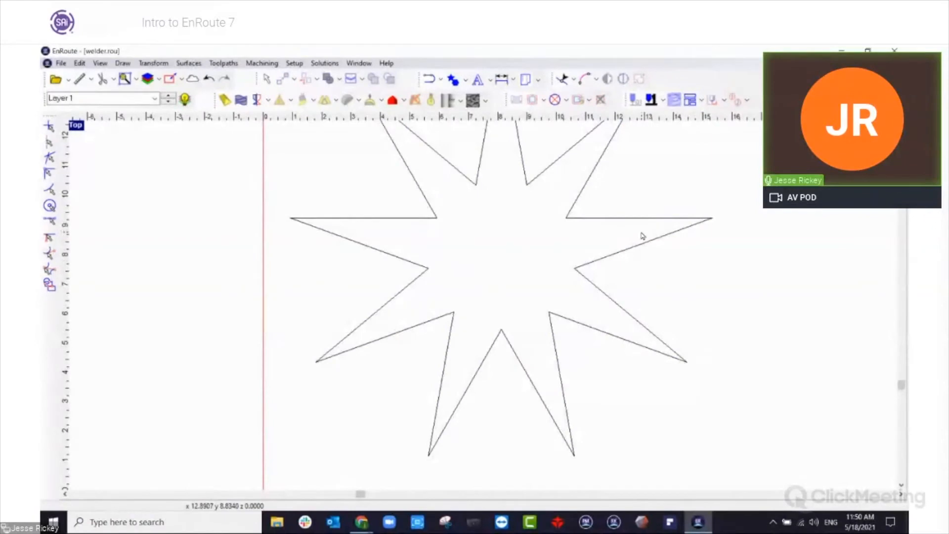
Apply a spiral fill toolpath to the outline star using the 1/4" End Mill at a depth of 0.25.
left_click(654, 219)
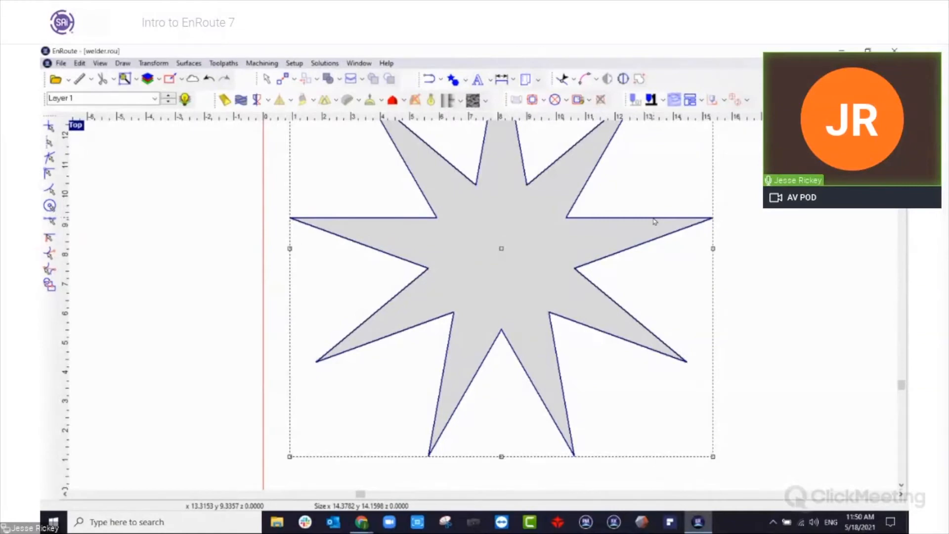
left_click(543, 100)
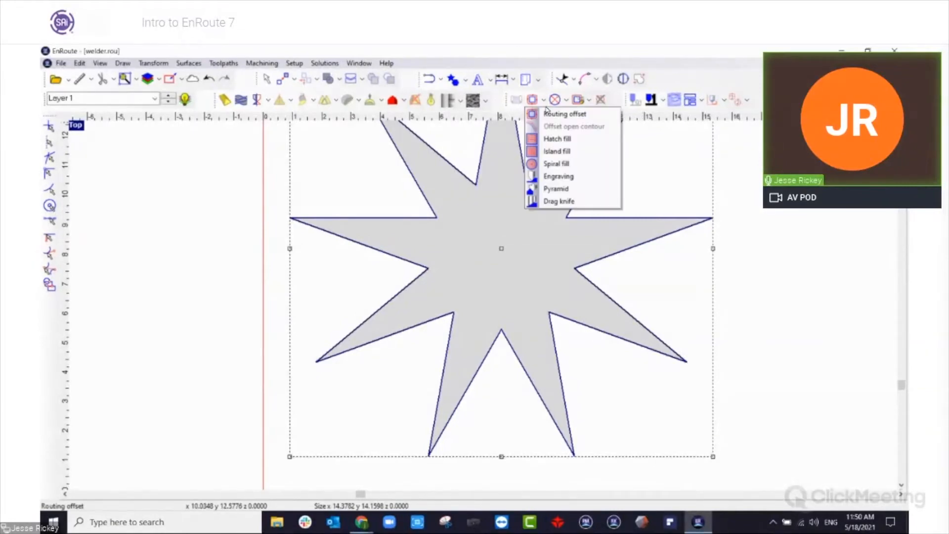
left_click(556, 163)
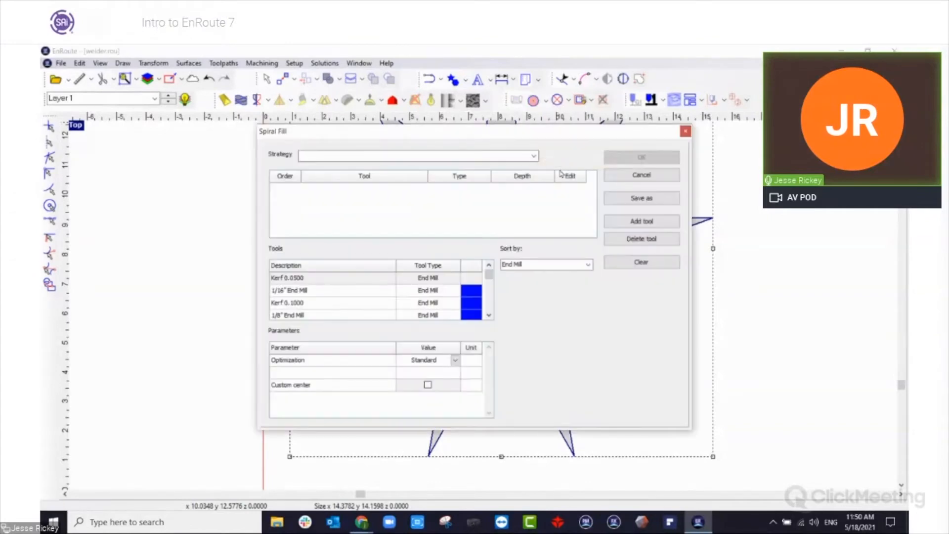
left_click(489, 315)
left_click(489, 315)
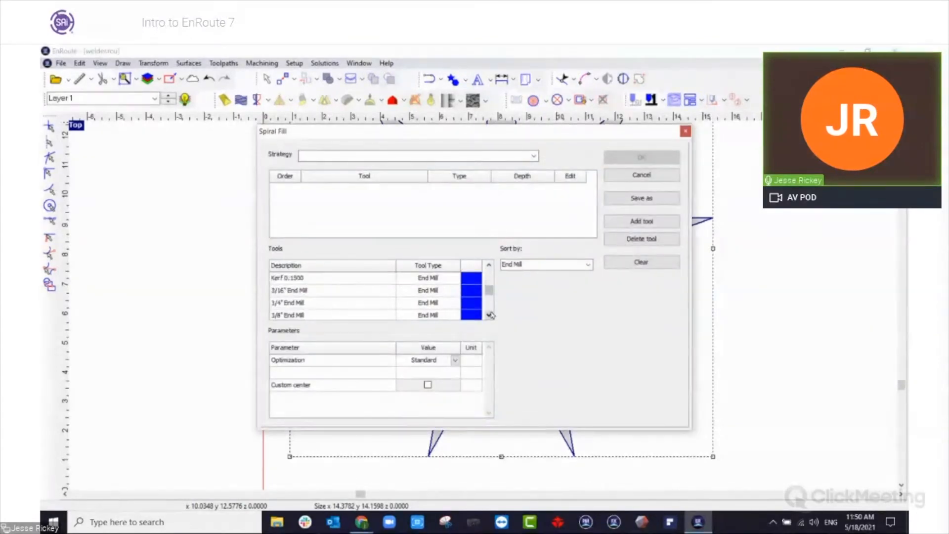
double_click(318, 303)
left_click(528, 189)
type(".25")
key("Return")
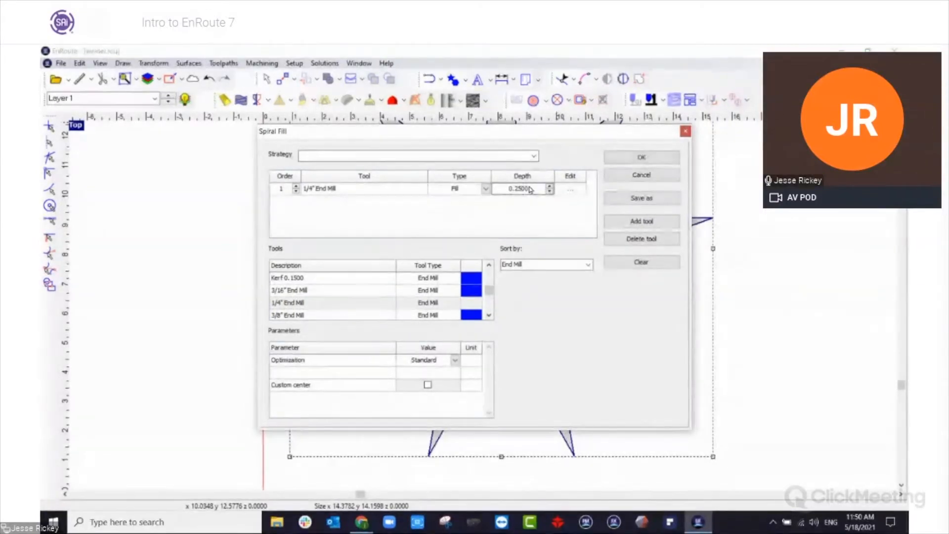
left_click(640, 157)
Examine the star's spiral fill up close, from the center spiral to the passes inside the points.
scroll(470, 234, "up", 5)
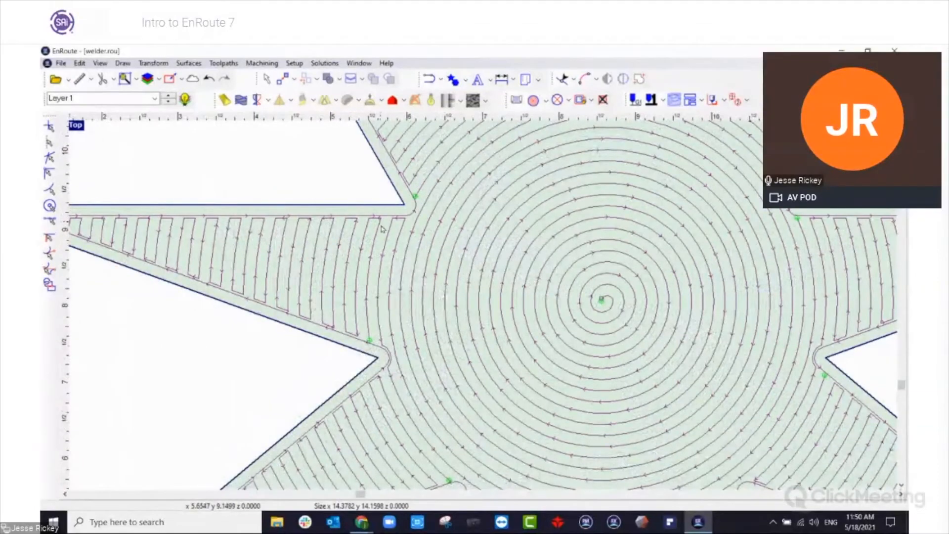
scroll(381, 236, "down", 5)
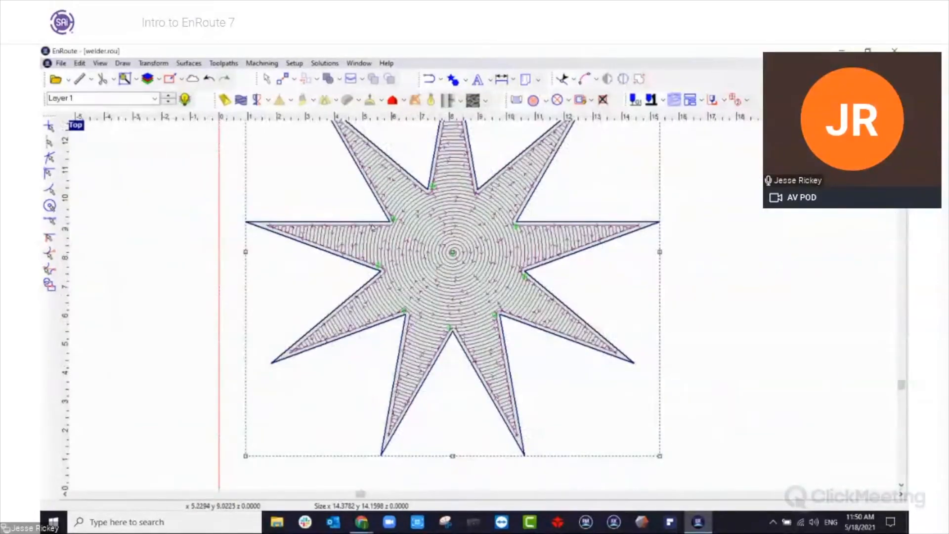
scroll(493, 303, "up", 5)
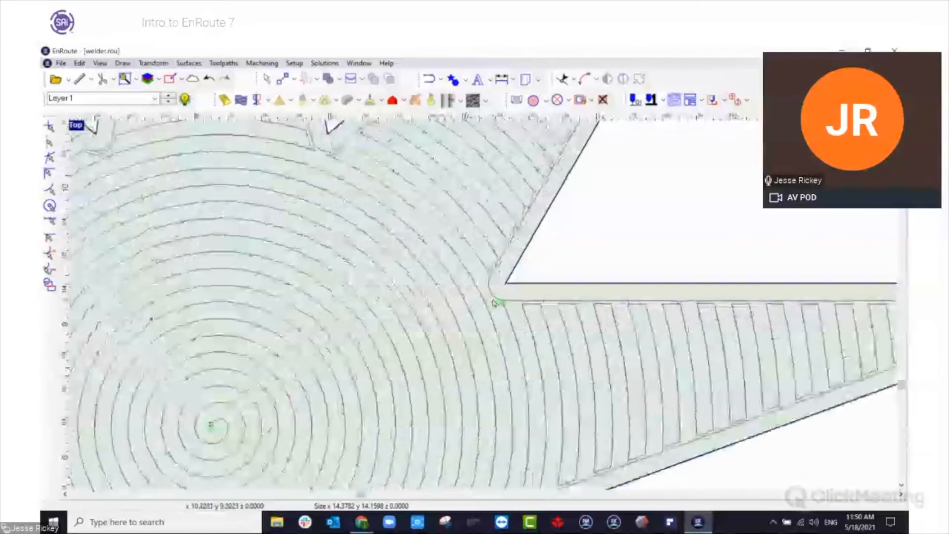
scroll(493, 302, "up", 1)
scroll(420, 247, "down", 5)
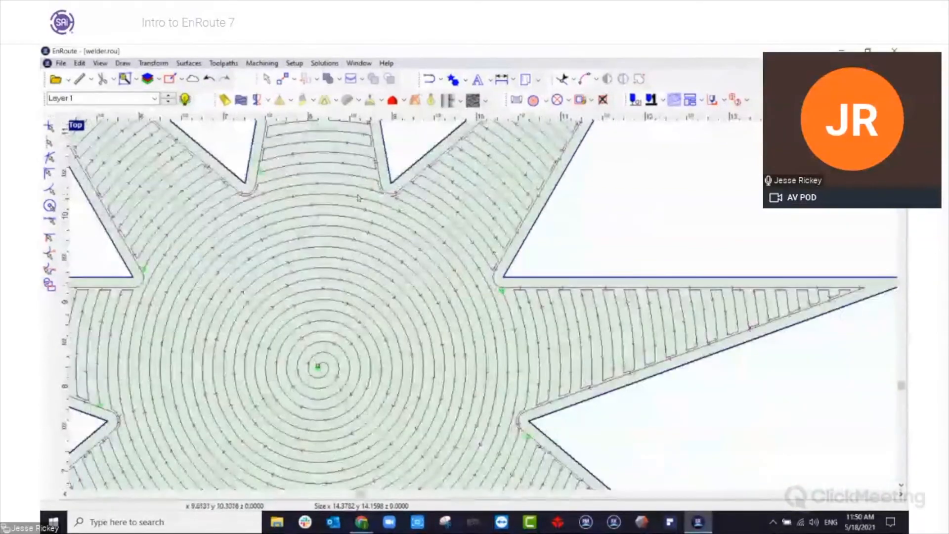
scroll(380, 294, "down", 2)
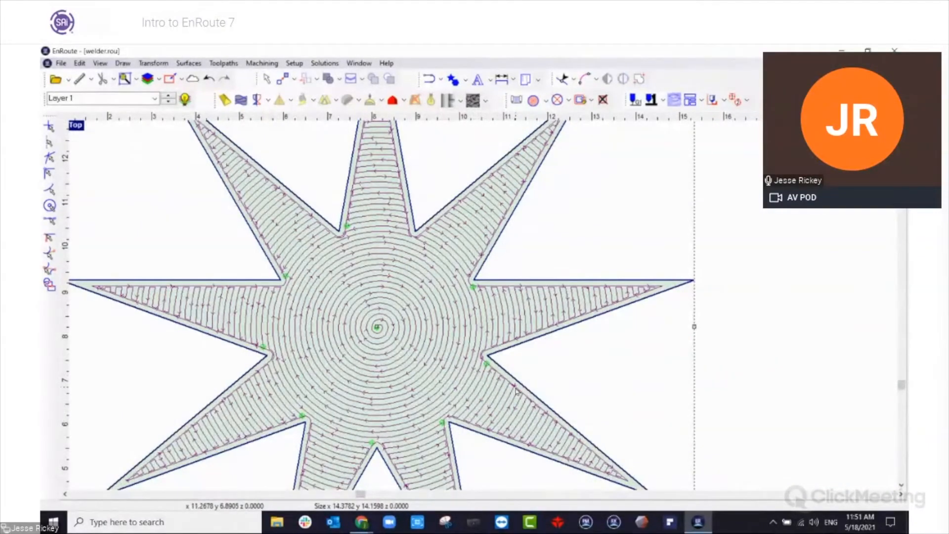
scroll(513, 311, "up", 2)
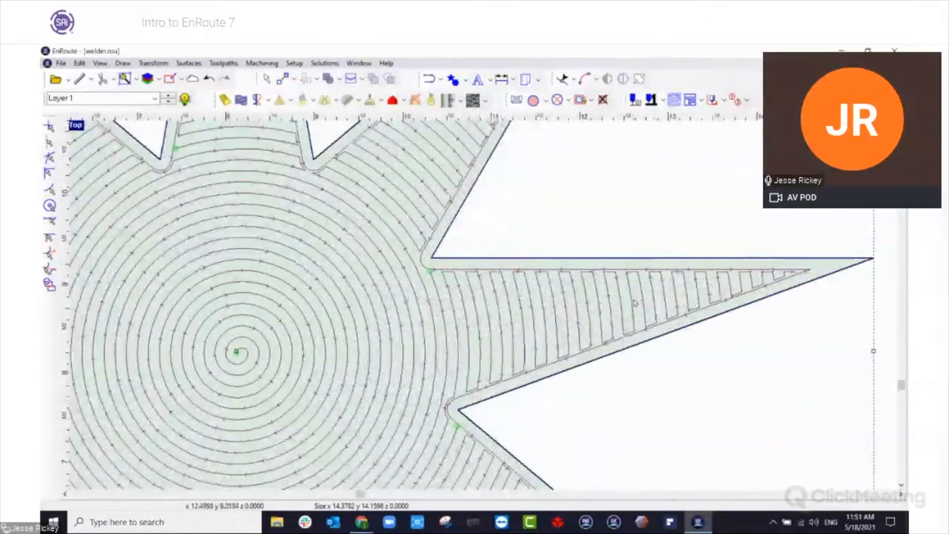
scroll(506, 327, "down", 3)
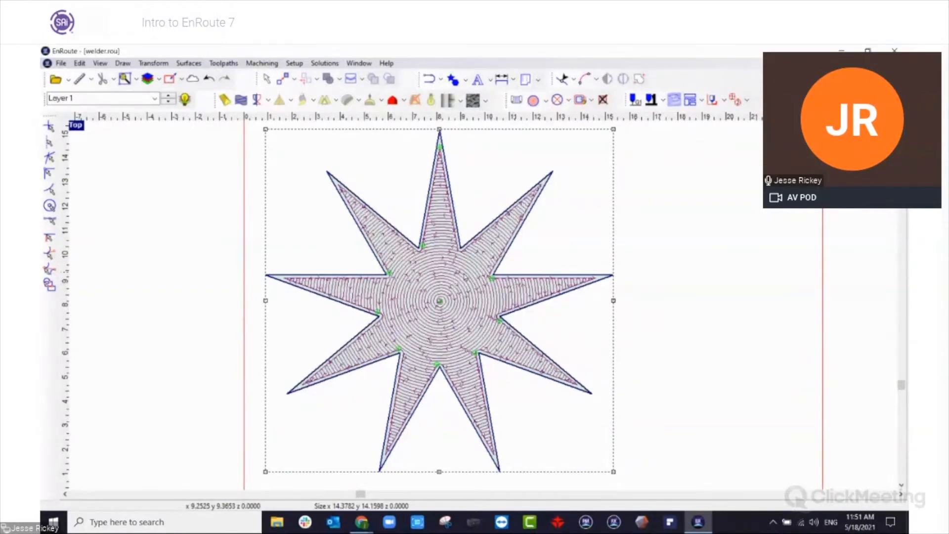
scroll(466, 276, "up", 2)
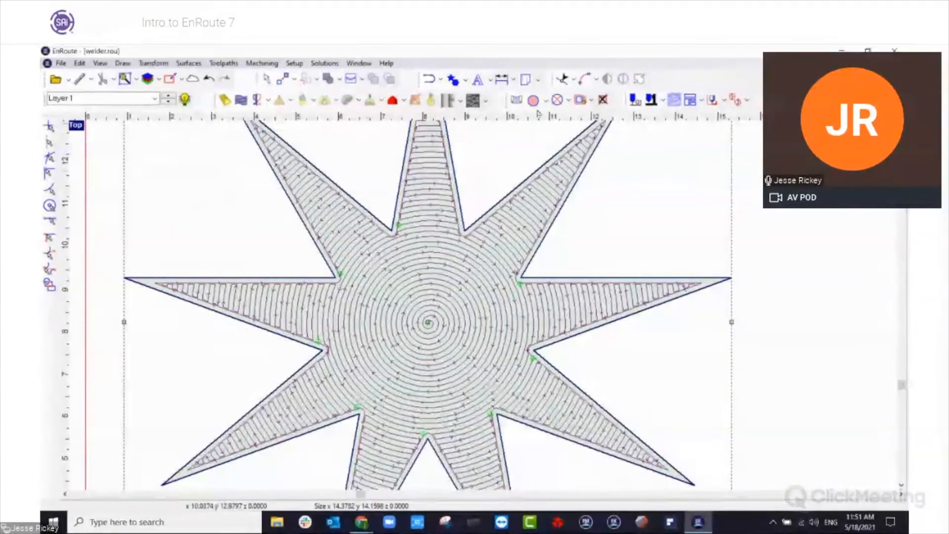
Delete the star with its toolpath and place the text "E" on the plate at a height of 4.
scroll(540, 212, "down", 3)
key("Delete")
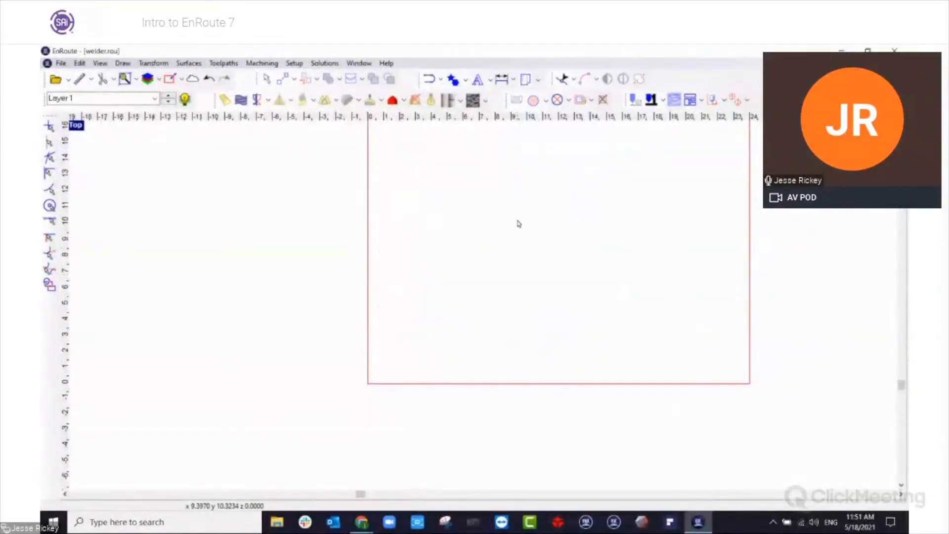
left_click(490, 80)
left_click(491, 95)
left_click(504, 262)
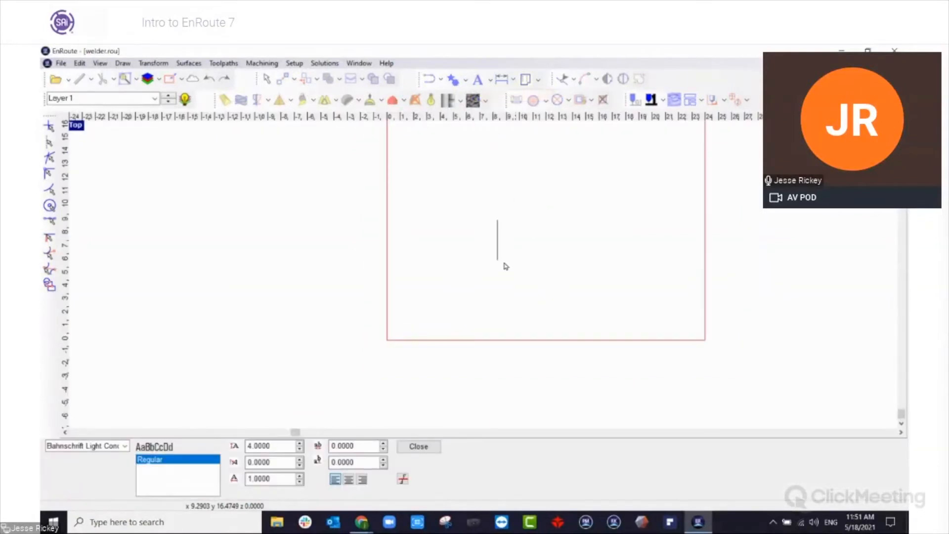
type("E")
key("Escape")
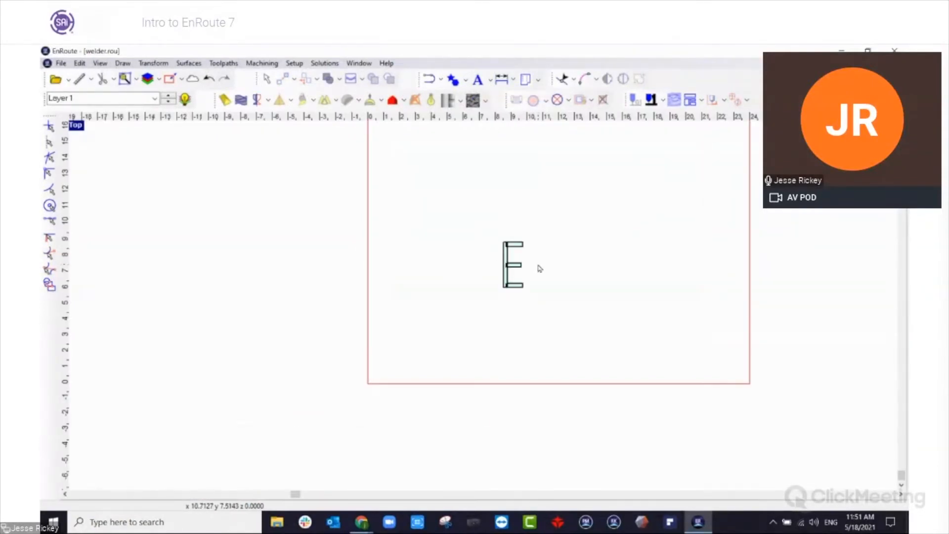
Enlarge the letter E to about 4.4 by 10.3 on the plate, then deselect it.
left_click(505, 270)
left_click_drag(503, 288, 497, 246)
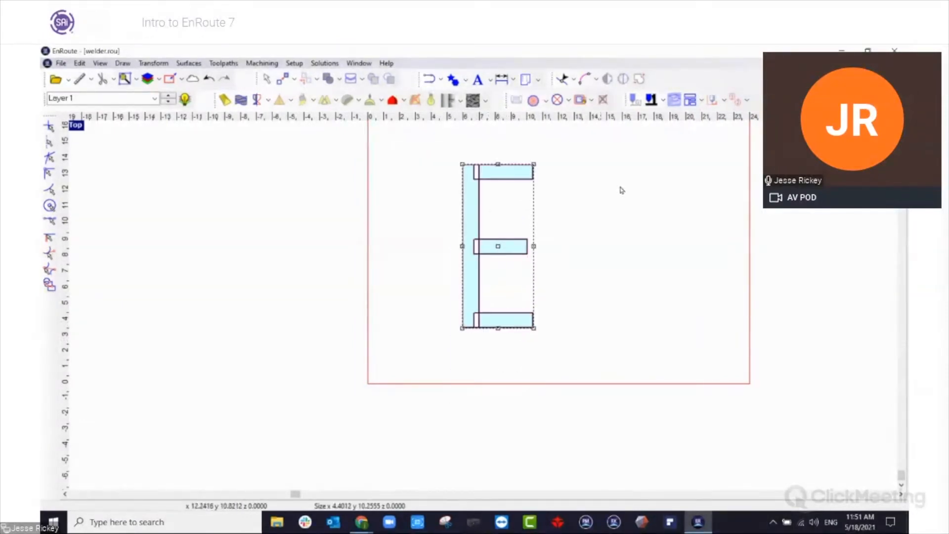
left_click(602, 319)
Reopen the letter E for text editing, try a Bahnschrift SemiCondensed font, and change it to SimSun-ExtB.
double_click(479, 327)
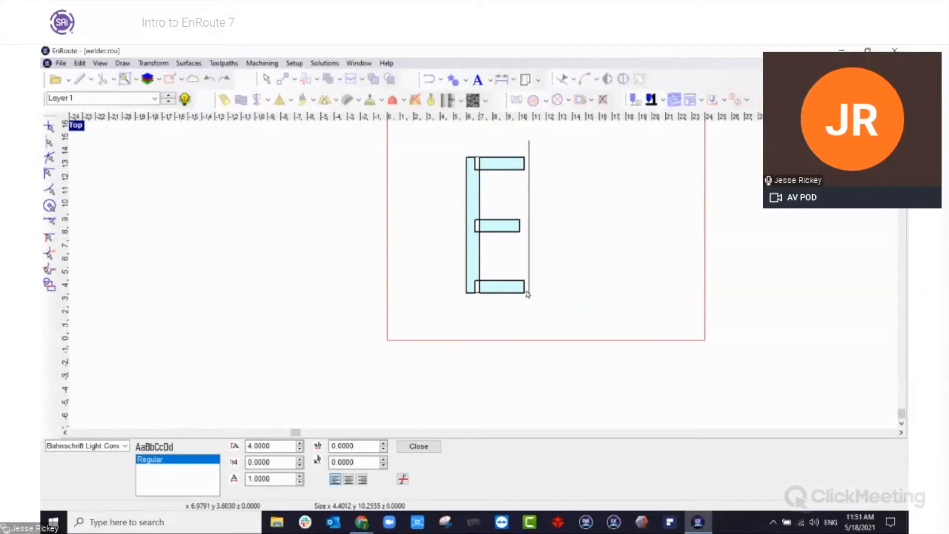
left_click(125, 446)
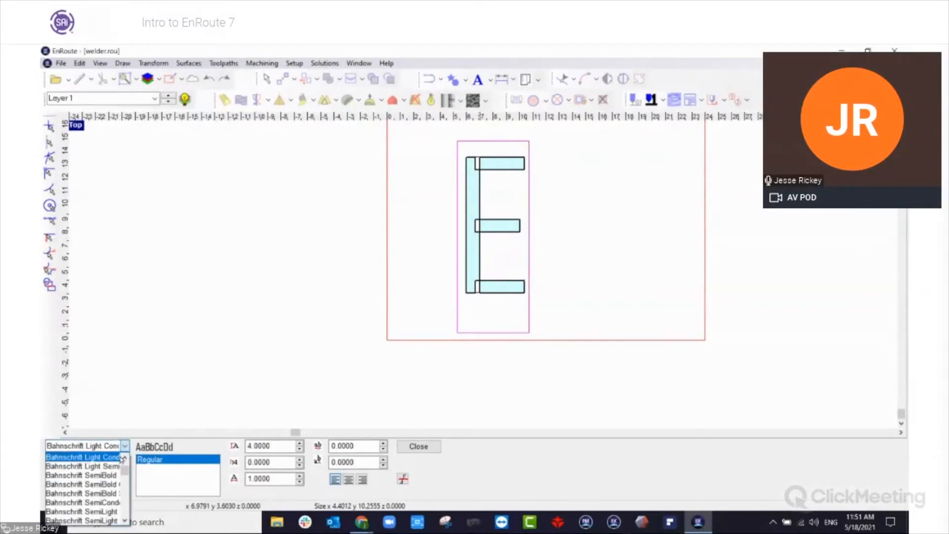
left_click(95, 503)
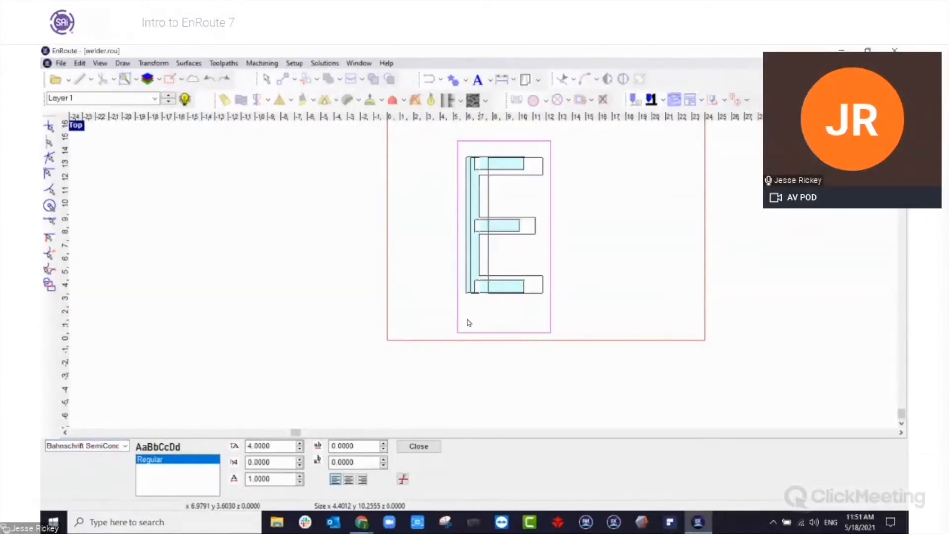
scroll(466, 322, "down", 3)
scroll(480, 300, "up", 5)
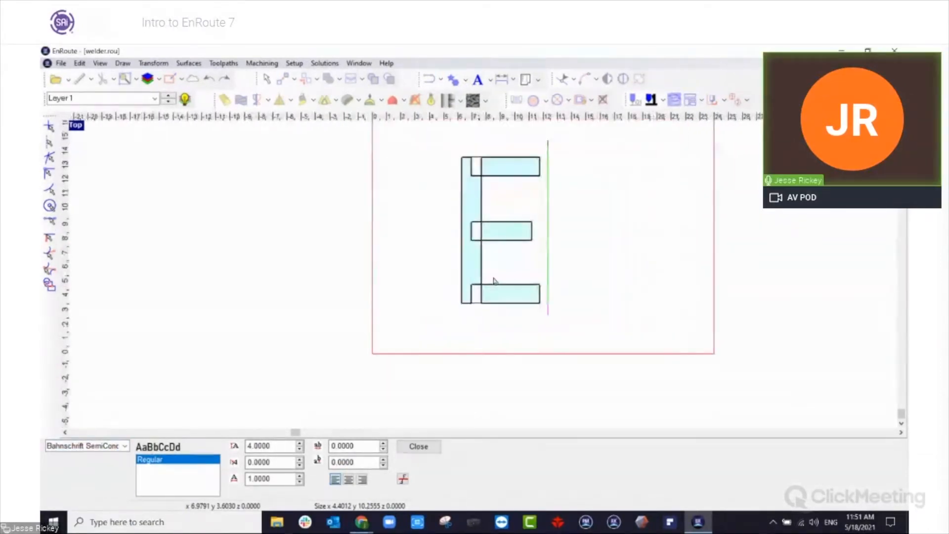
left_click(126, 447)
scroll(84, 490, "down", 15)
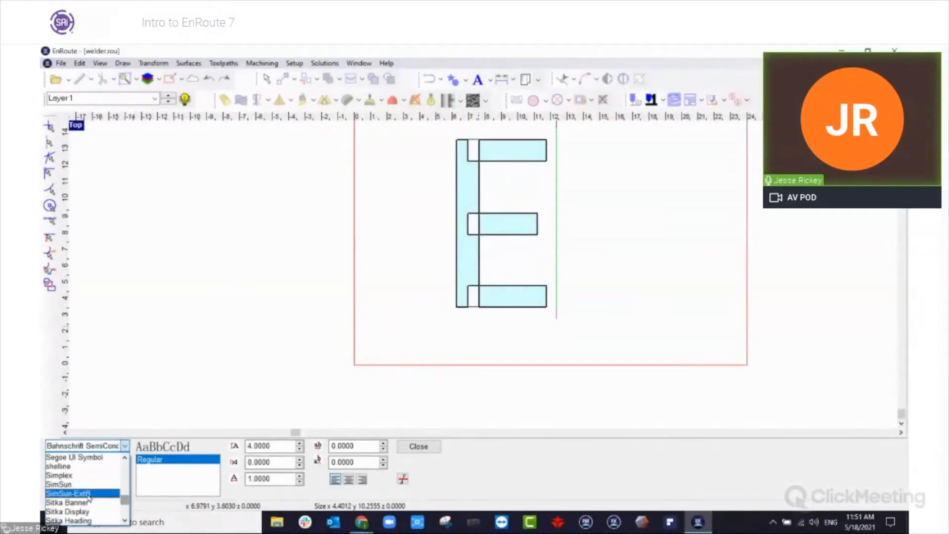
left_click(87, 493)
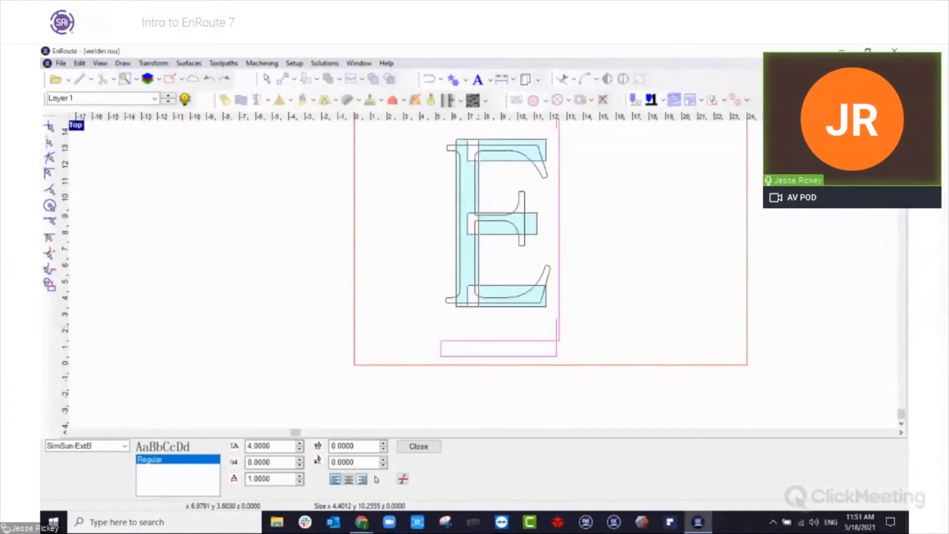
left_click(420, 447)
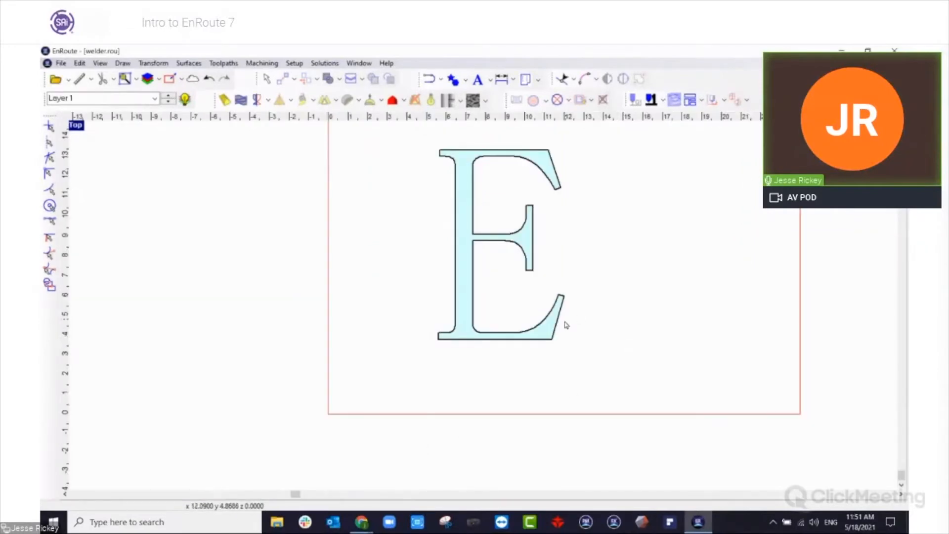
Apply an island fill toolpath to the letter E using the 1/8" End Mill at a depth of 0.1.
left_click(547, 340)
scroll(550, 296, "up", 1)
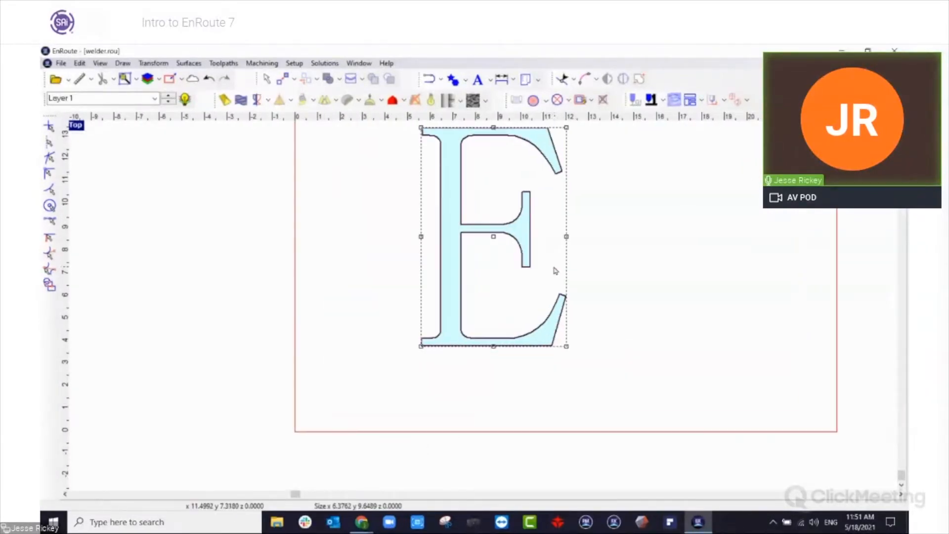
left_click(546, 100)
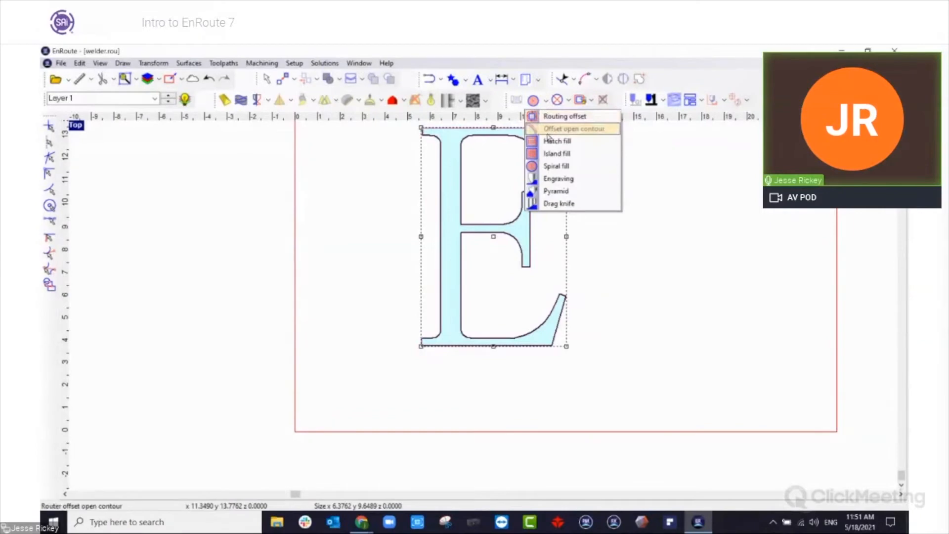
left_click(552, 154)
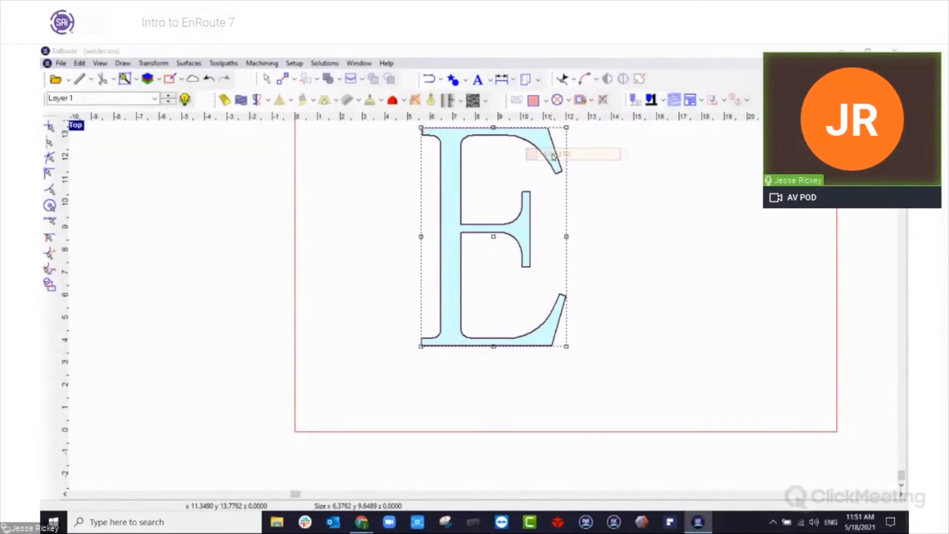
left_click(508, 298)
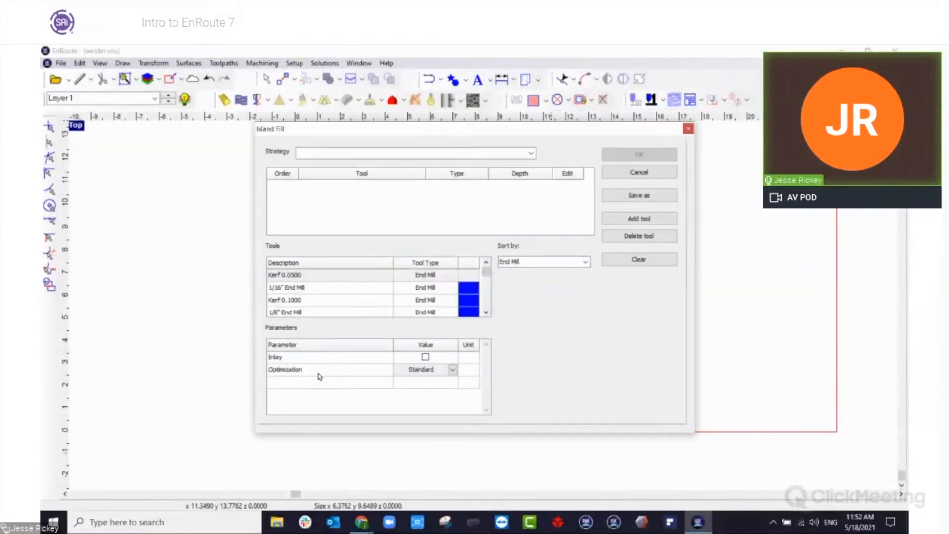
left_click(486, 313)
left_click(486, 314)
left_click(487, 313)
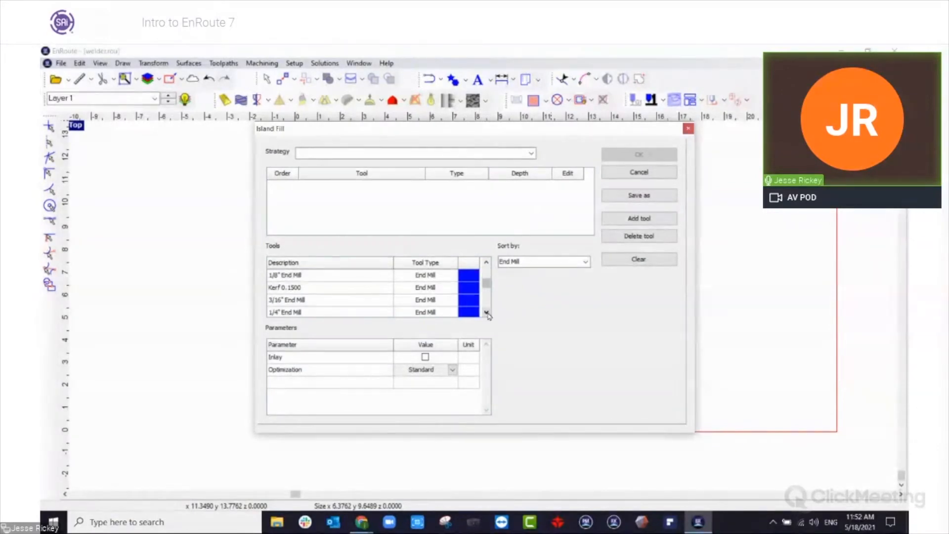
left_click_drag(303, 277, 524, 189)
left_click(548, 183)
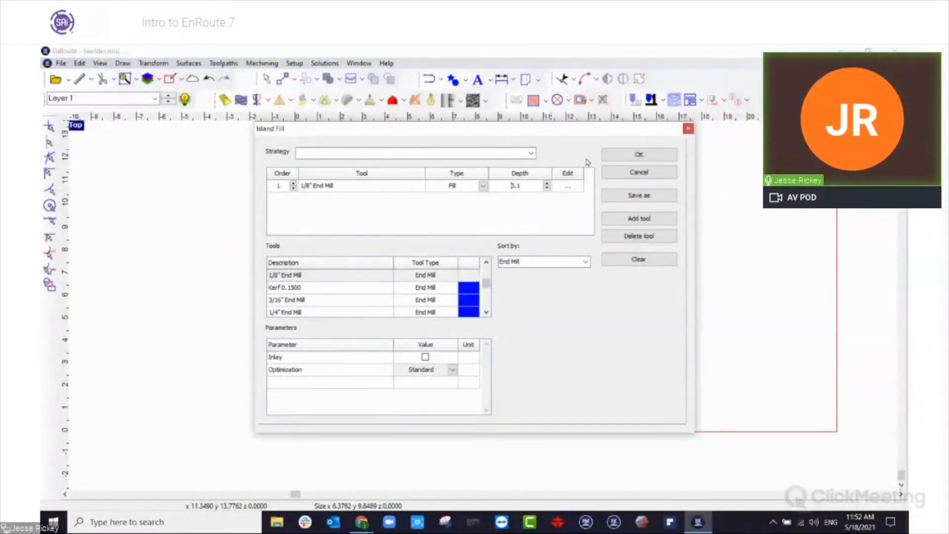
left_click(639, 154)
Examine the island fill passes in the letter E, especially where the stem meets the lower serif.
scroll(469, 208, "up", 6)
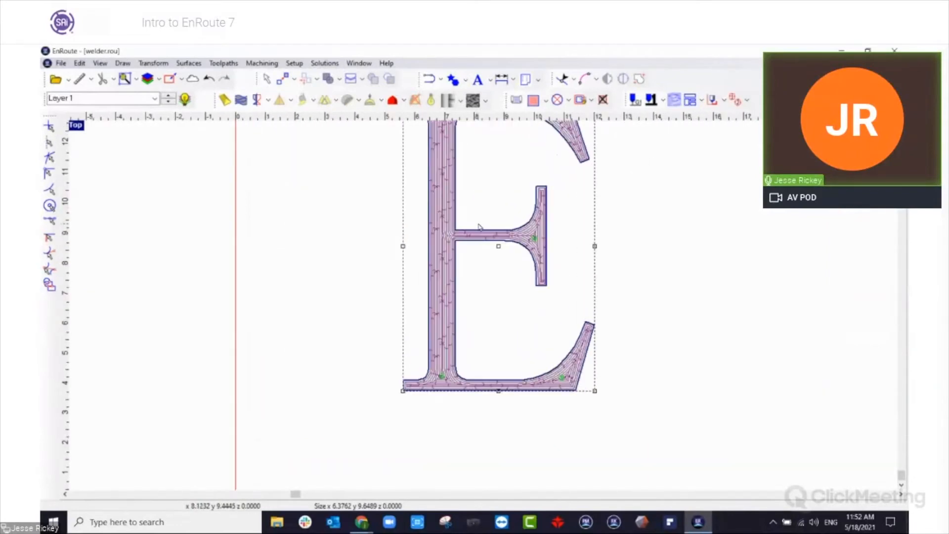
scroll(430, 418, "up", 5)
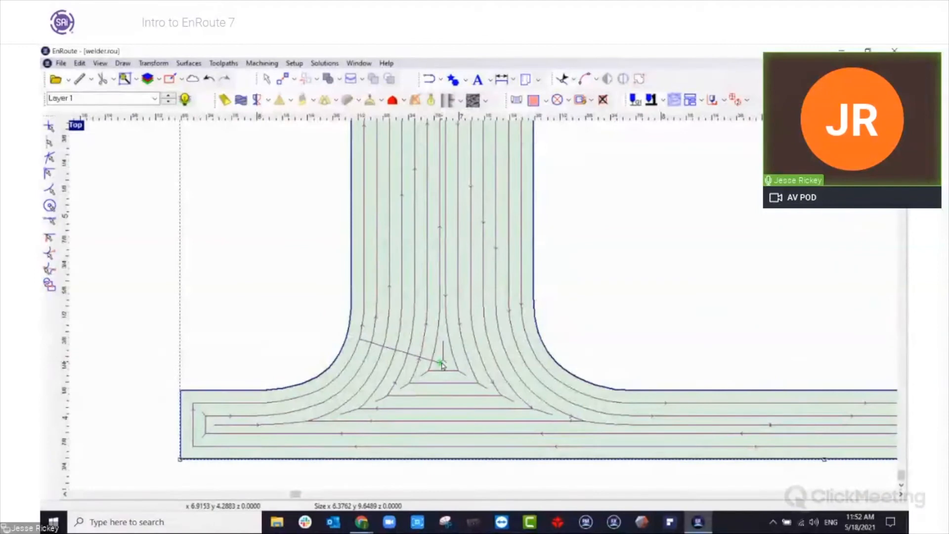
scroll(441, 364, "down", 1)
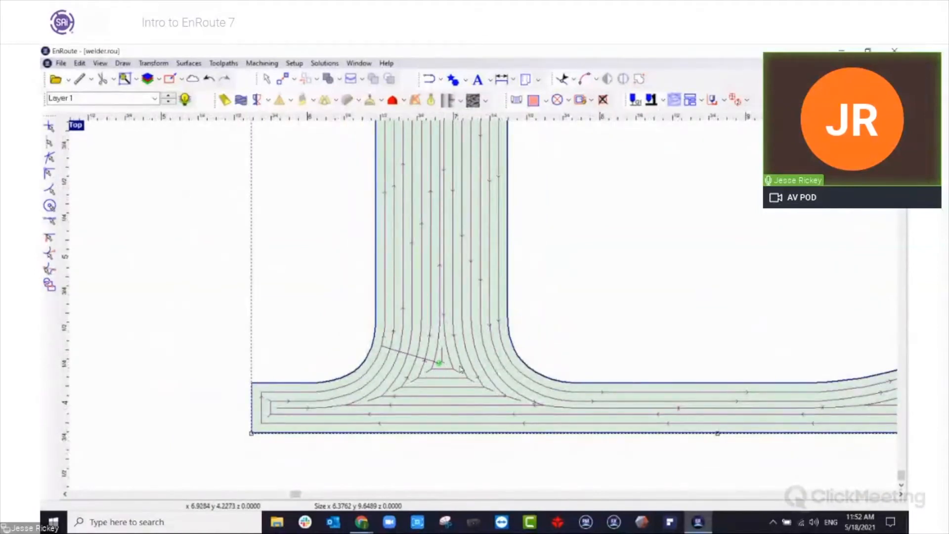
scroll(452, 364, "down", 2)
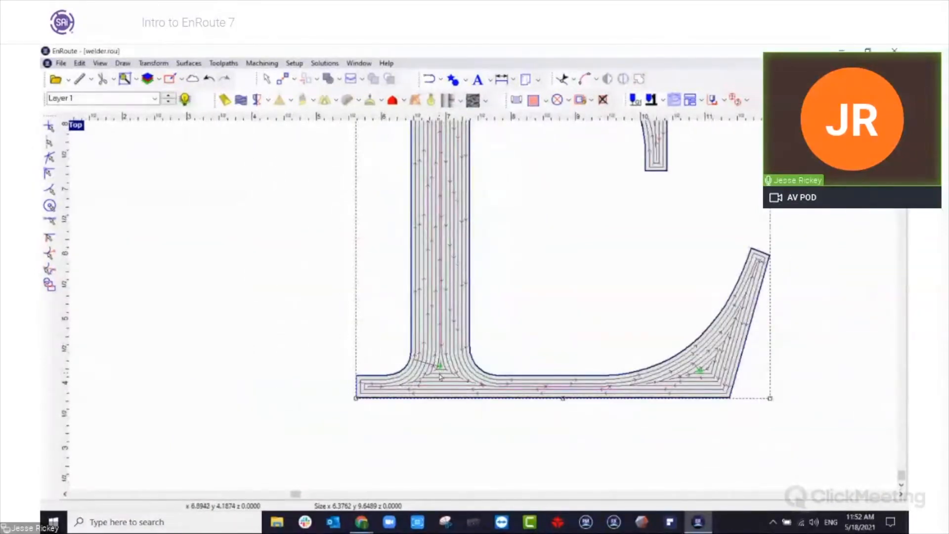
scroll(711, 373, "down", 3)
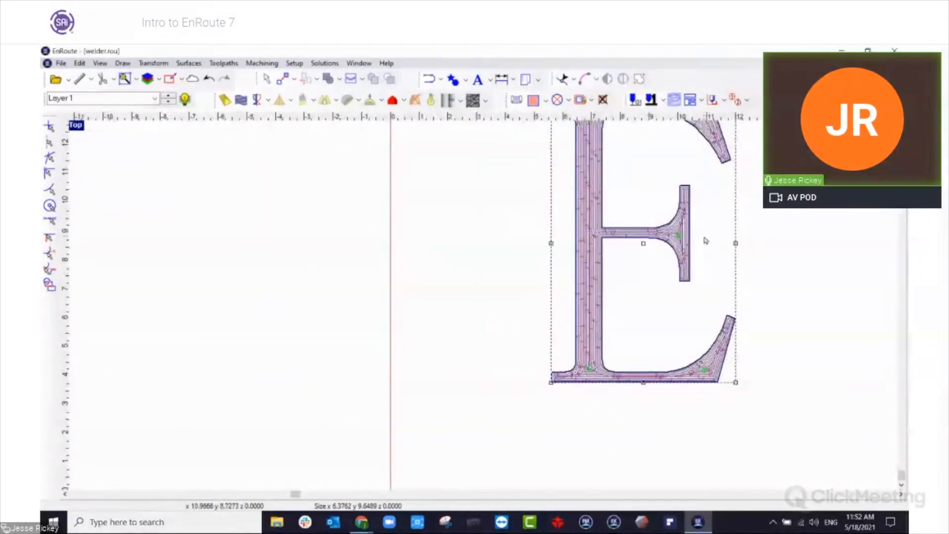
Reopen the letter E's island fill toolpath for editing and set its optimization to No Lifts.
scroll(676, 198, "up", 3)
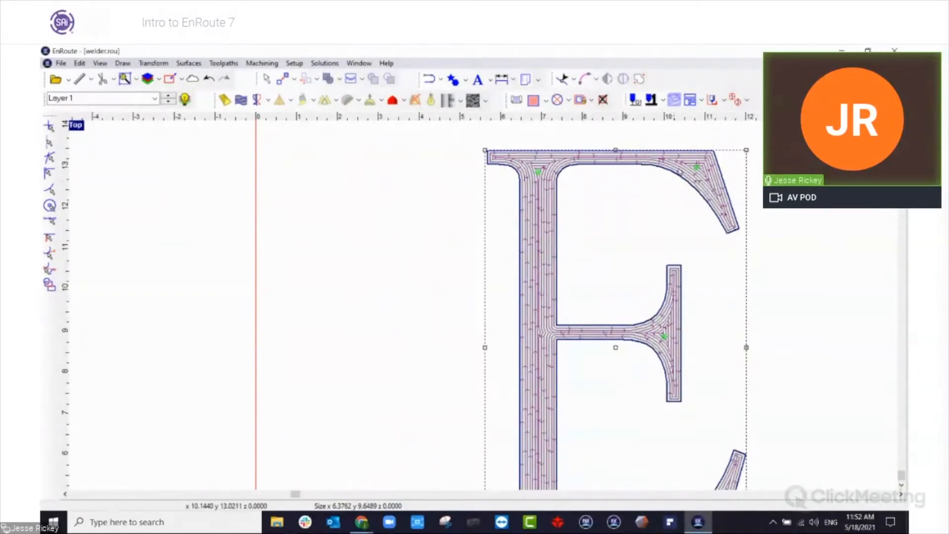
scroll(700, 168, "up", 2)
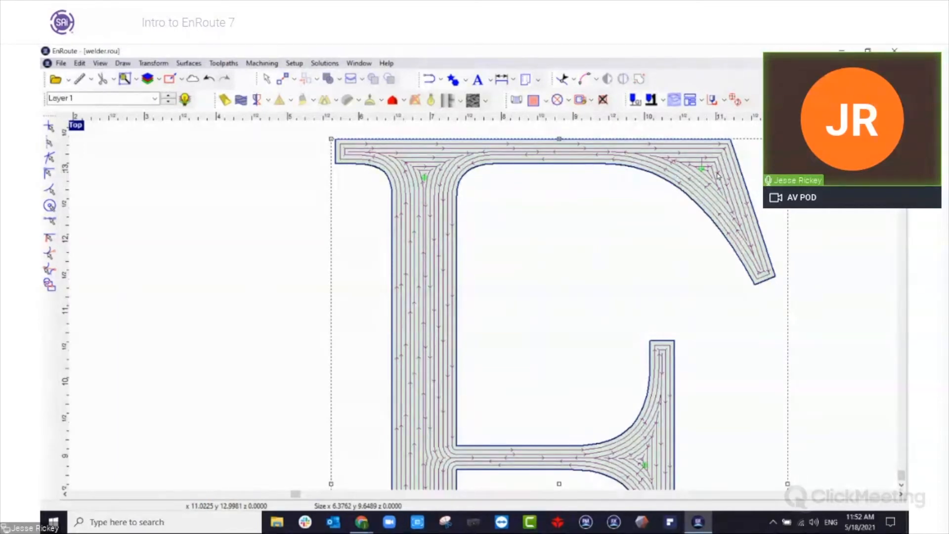
scroll(571, 285, "down", 3)
right_click(506, 229)
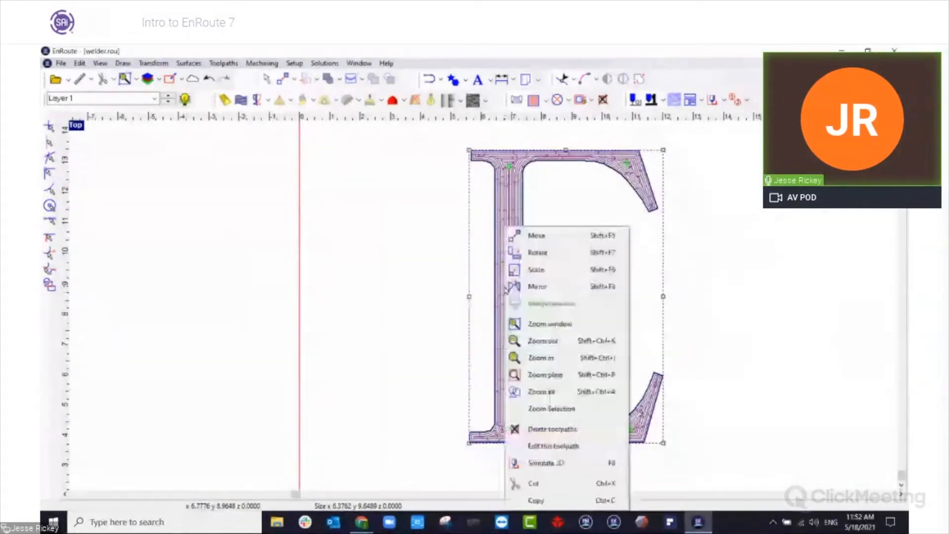
left_click(552, 446)
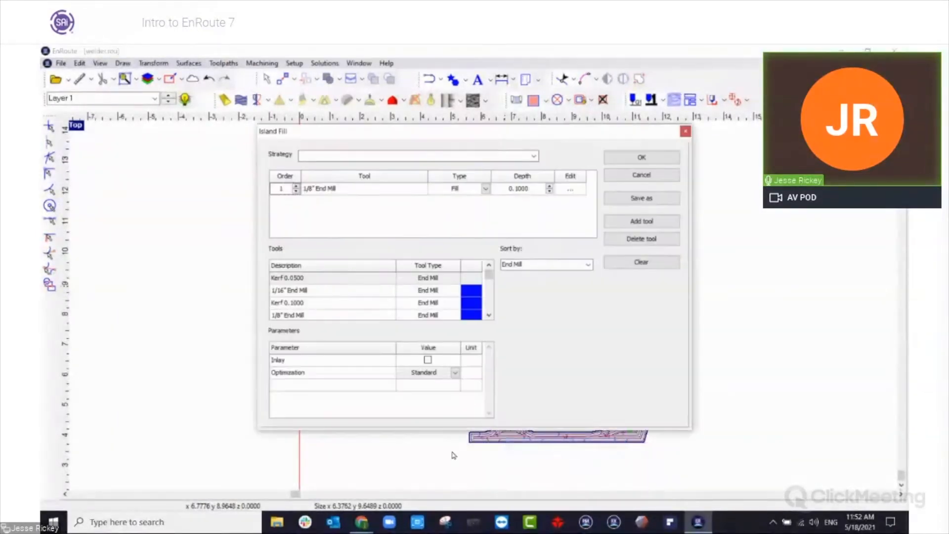
left_click(455, 373)
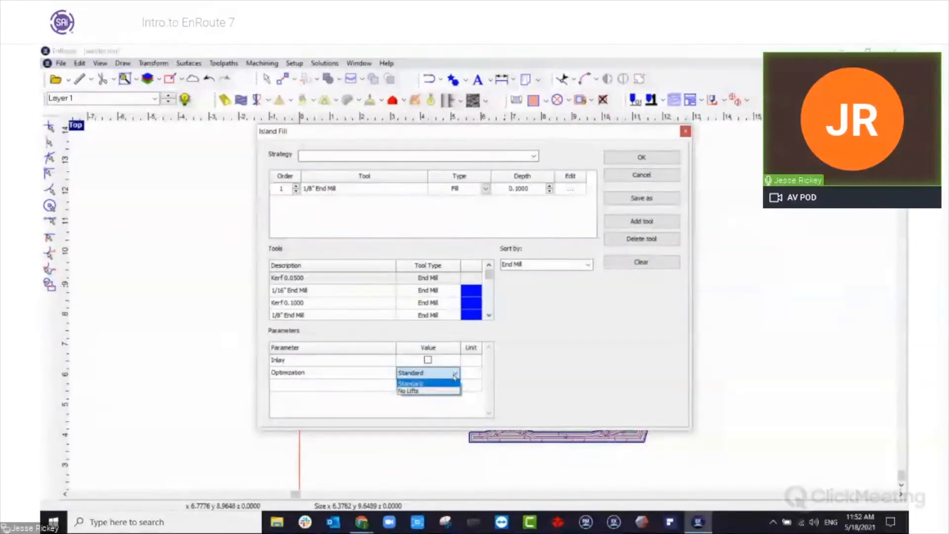
left_click(416, 390)
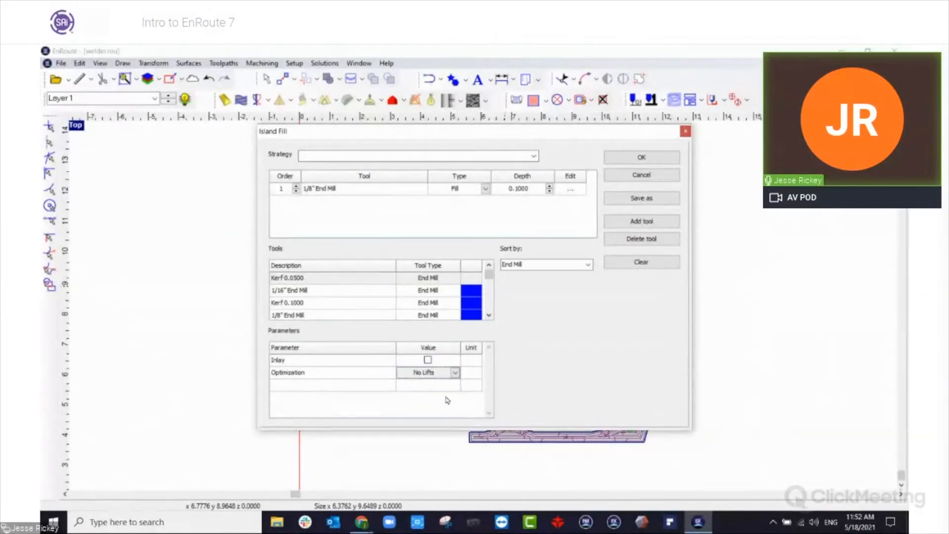
left_click(623, 158)
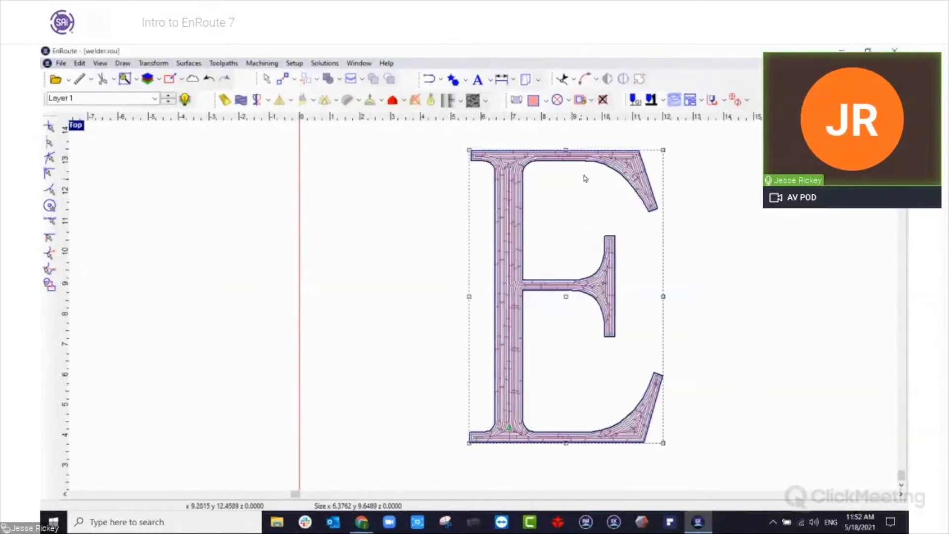
Examine the revised island fill passes in the letter E, from the top stem junction to the lower serif.
scroll(591, 166, "up", 3)
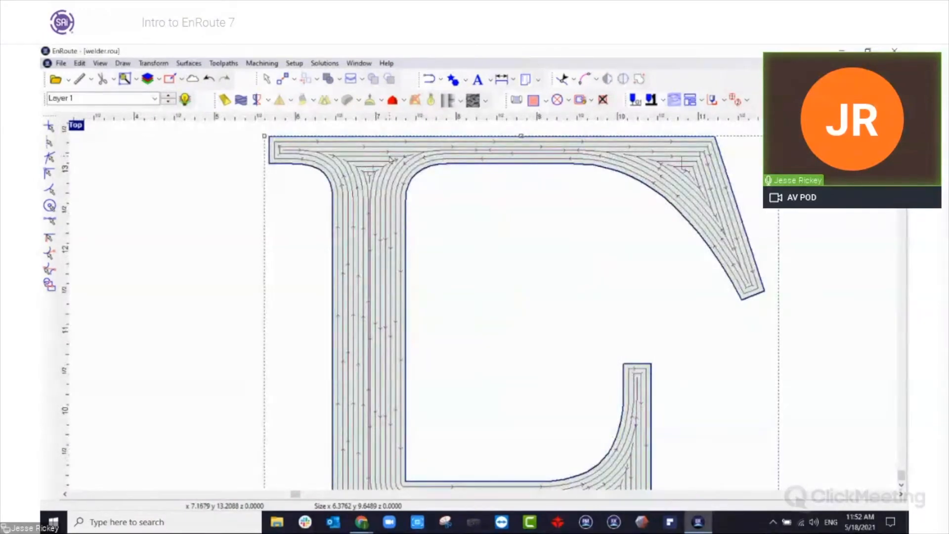
scroll(343, 173, "up", 2)
scroll(343, 173, "up", 2)
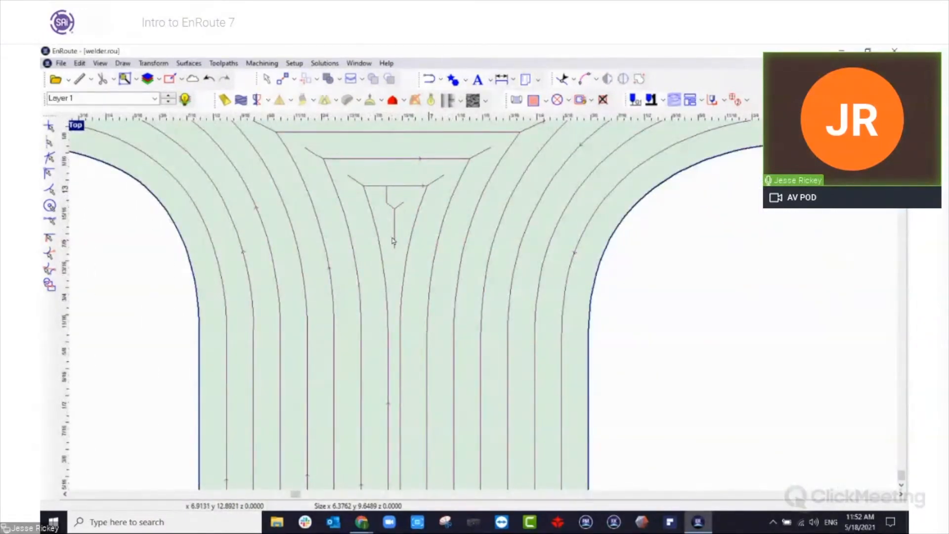
scroll(398, 208, "down", 1)
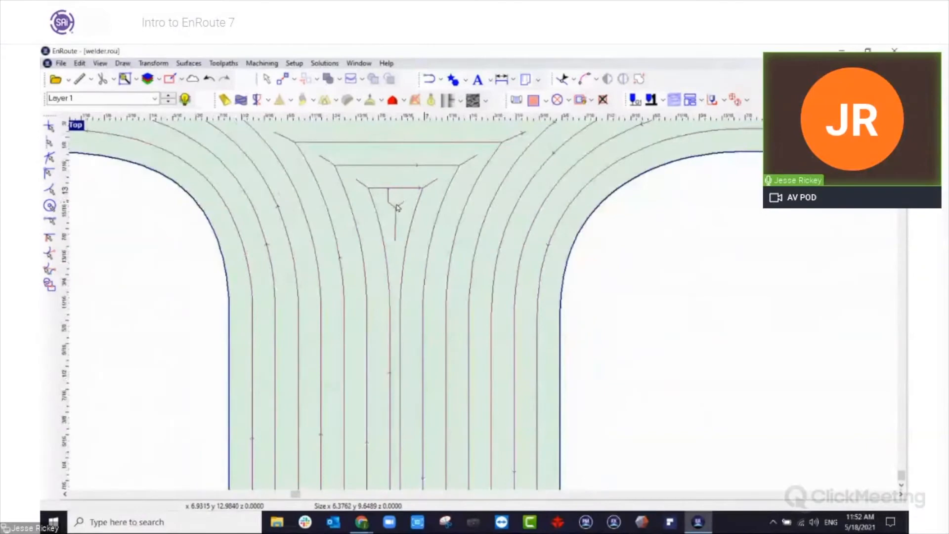
scroll(398, 207, "down", 10)
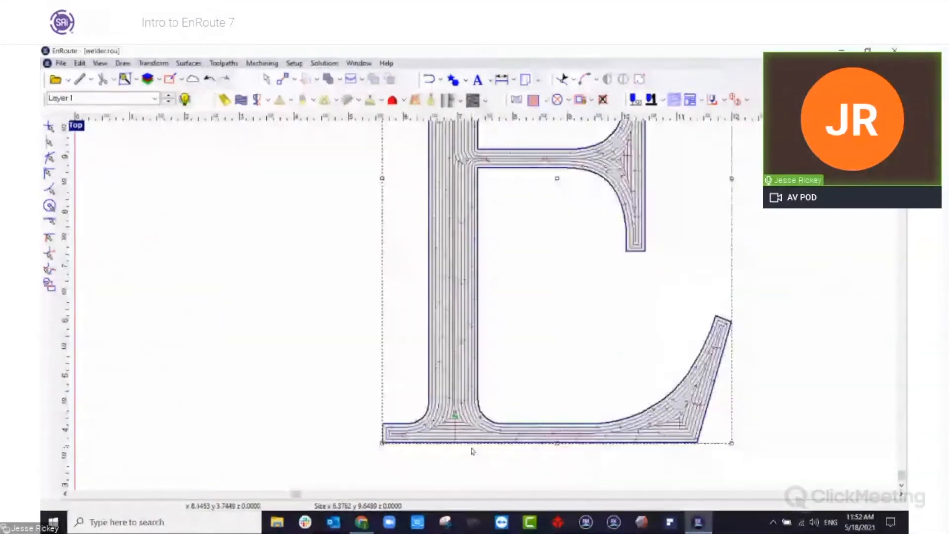
scroll(472, 447, "up", 1)
scroll(449, 434, "down", 3)
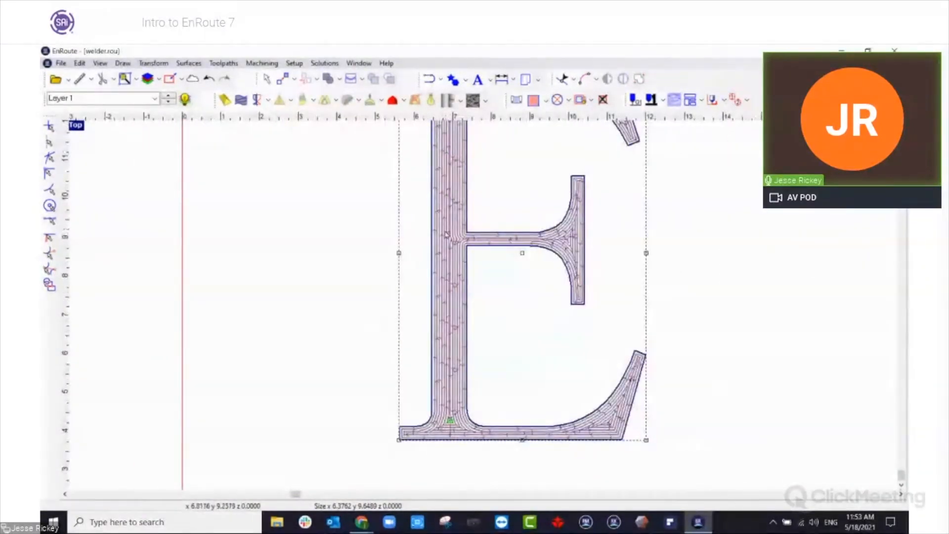
scroll(445, 238, "down", 1)
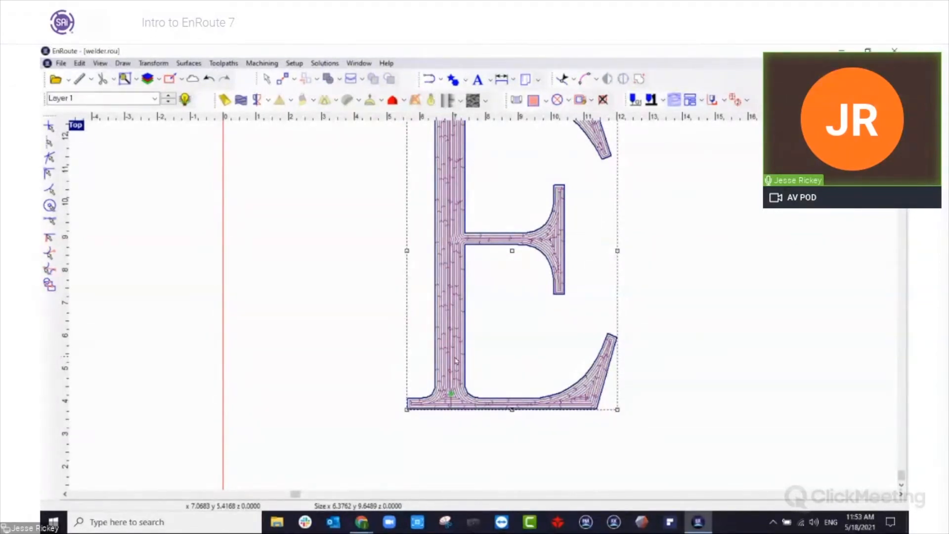
scroll(455, 361, "down", 2)
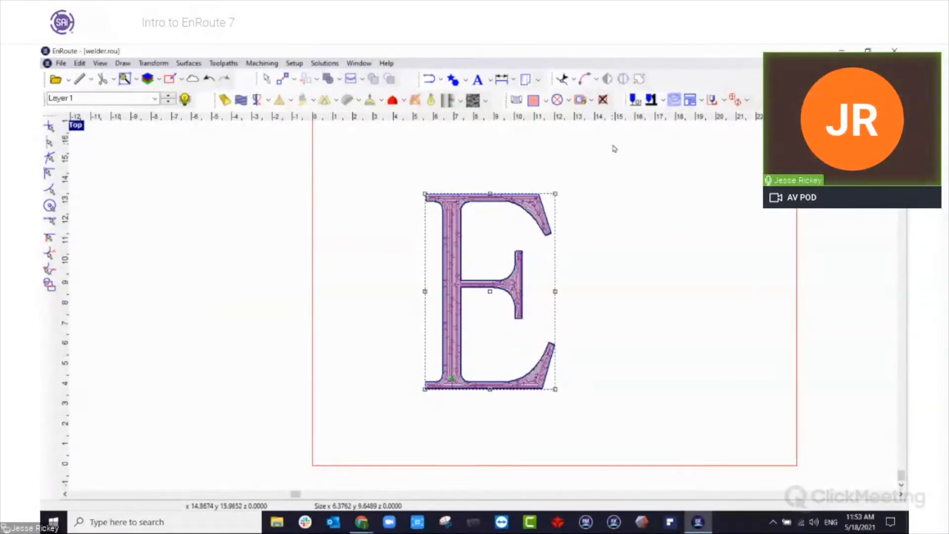
Add a Kerf Marking toolpath to the letter E with a 0.05 in kerf width, climb direction and no entry or exit.
left_click(591, 101)
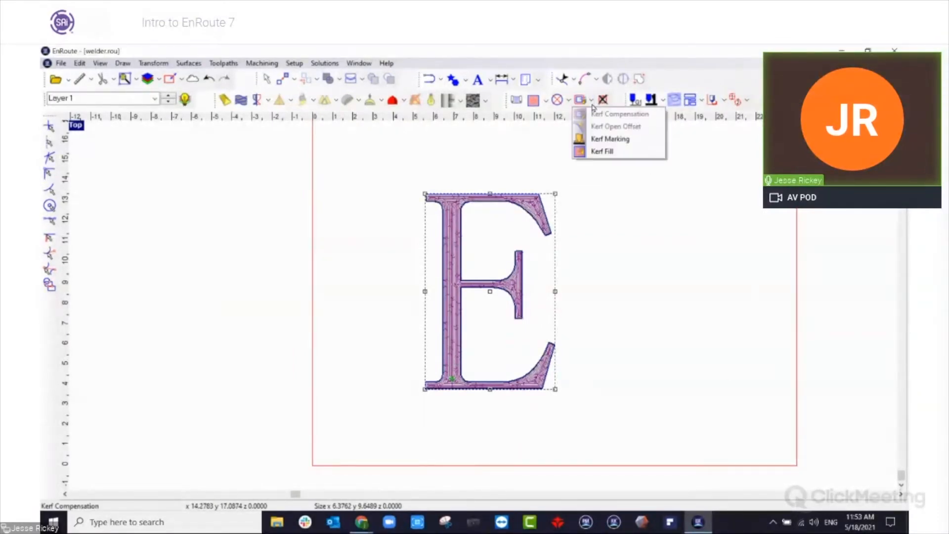
left_click(611, 139)
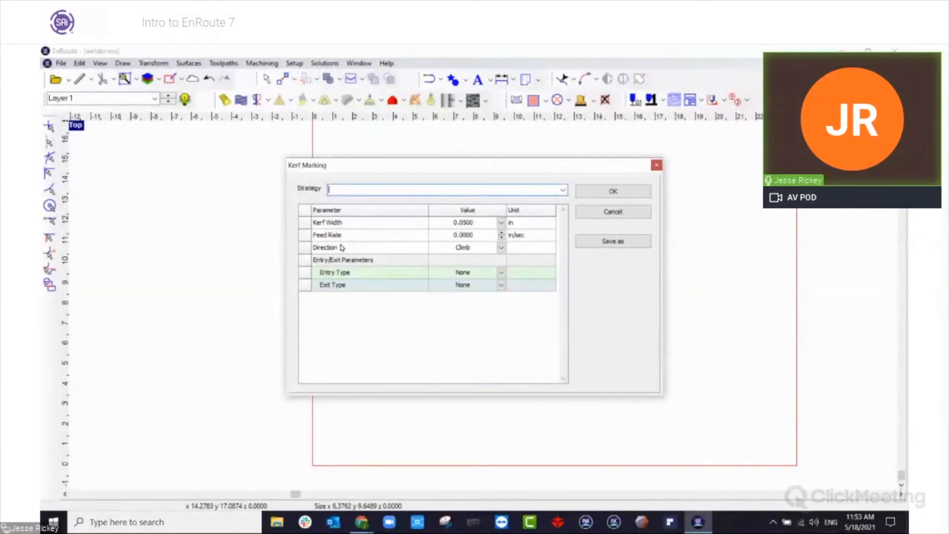
left_click(632, 193)
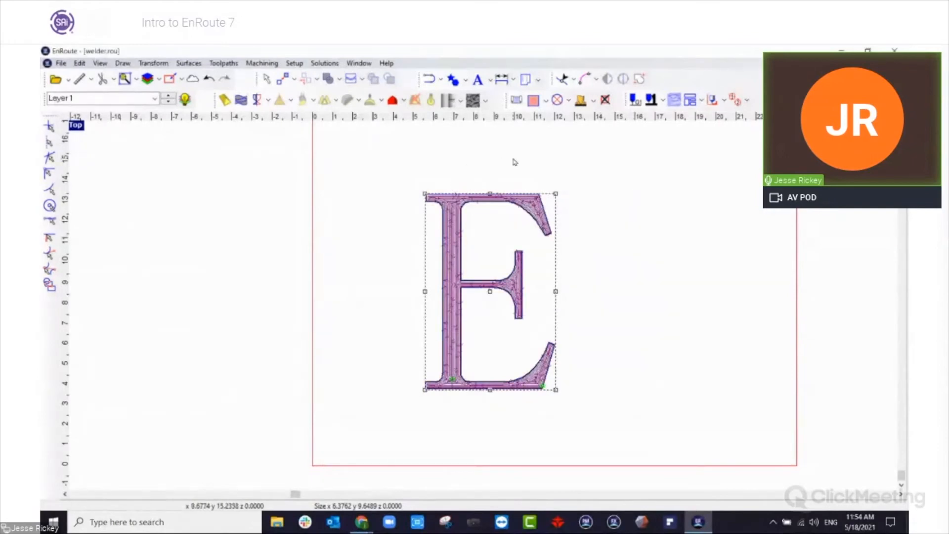
Review the ATP setup's design applications, parts, layer mapping, material, nesting and output options, and close it without processing parts.
left_click(700, 101)
left_click(689, 114)
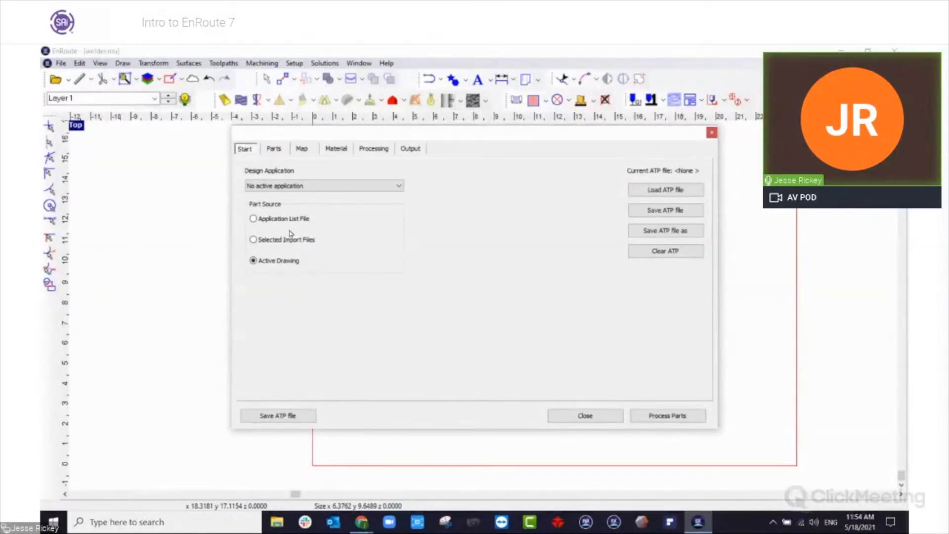
left_click(358, 185)
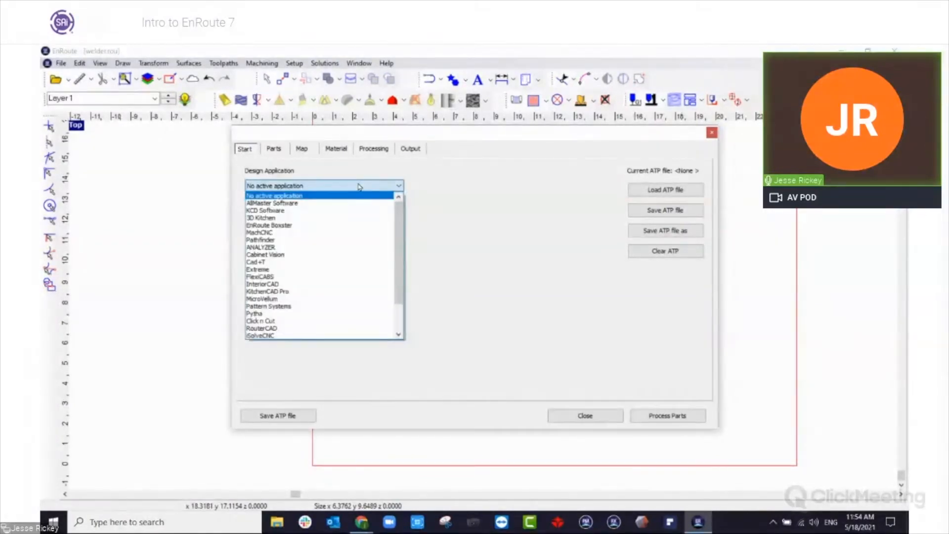
left_click(391, 187)
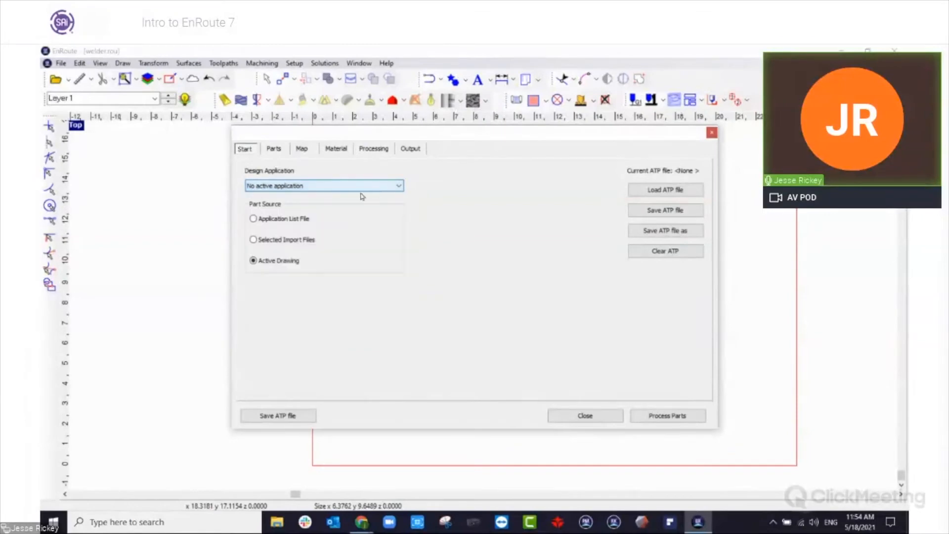
left_click(274, 149)
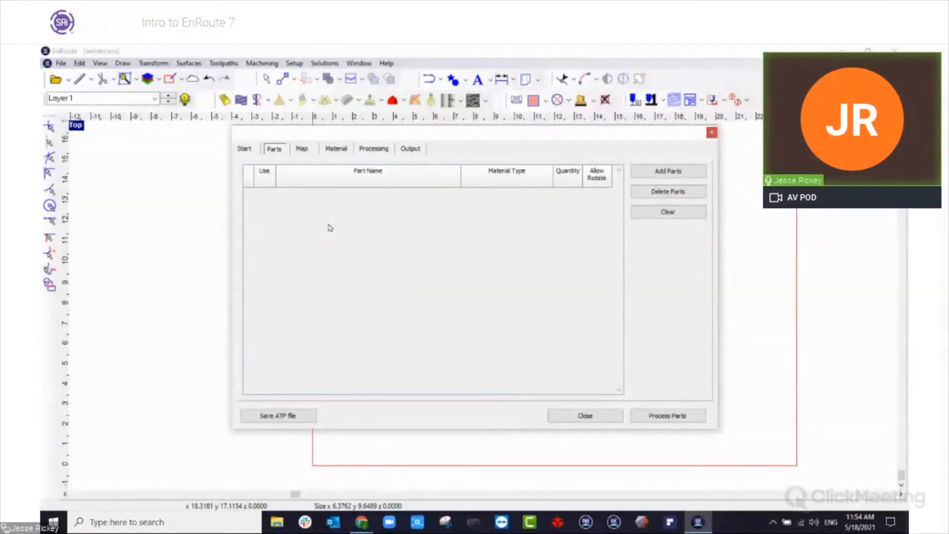
left_click(302, 149)
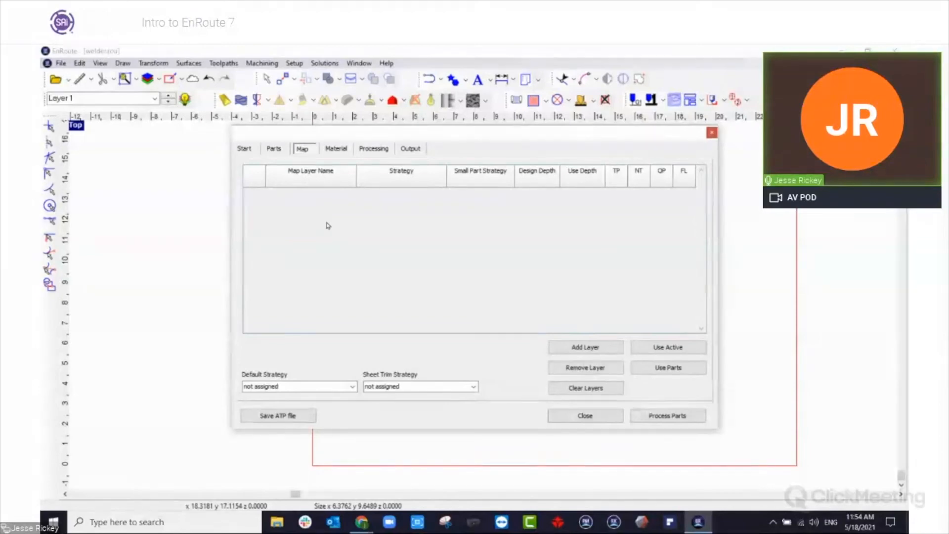
left_click(336, 149)
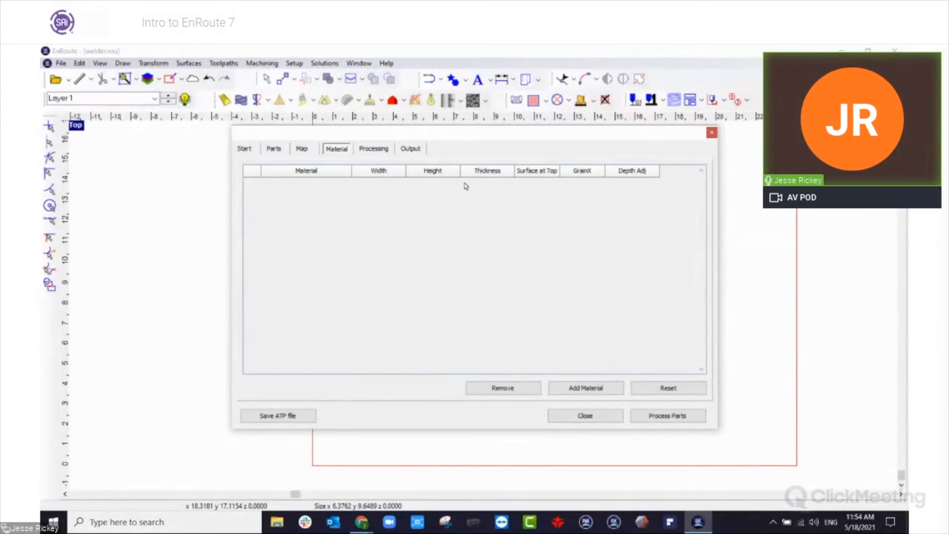
left_click(386, 152)
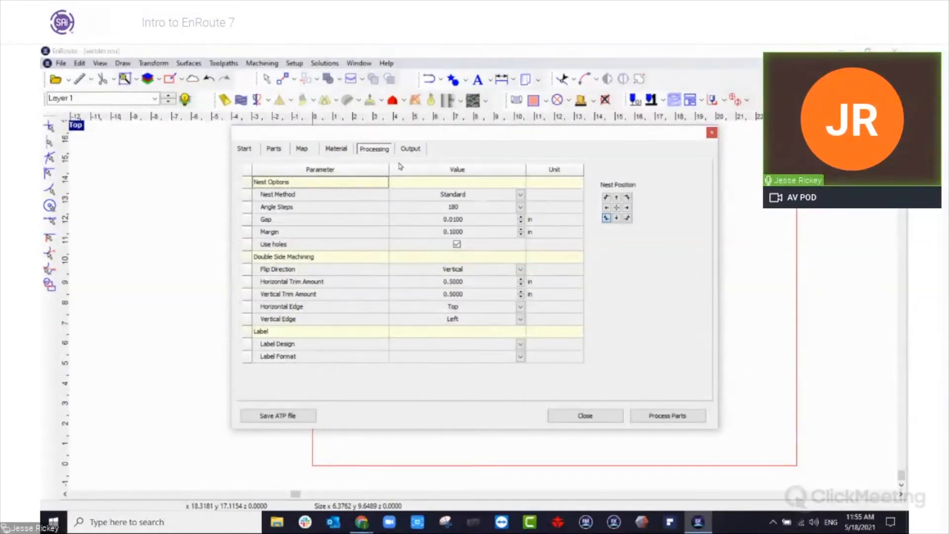
left_click(414, 148)
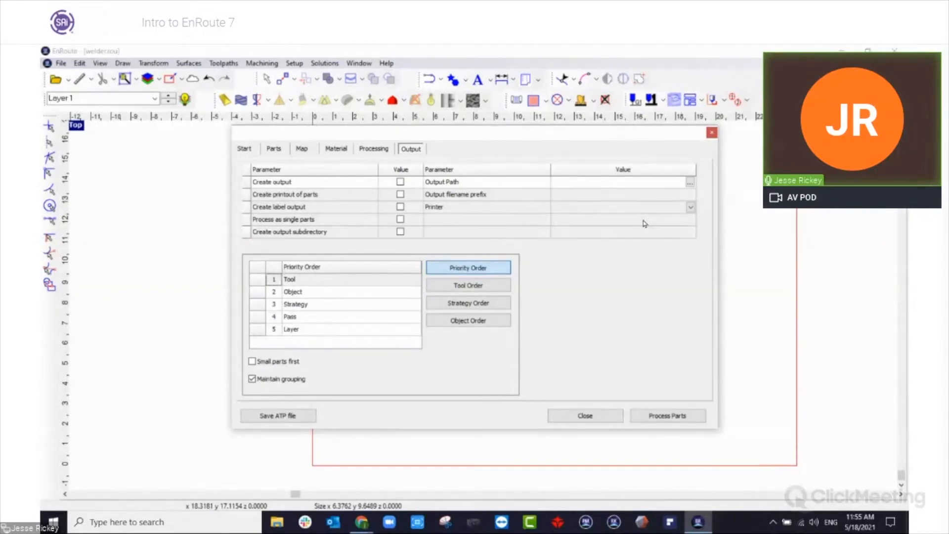
left_click(336, 149)
left_click(374, 148)
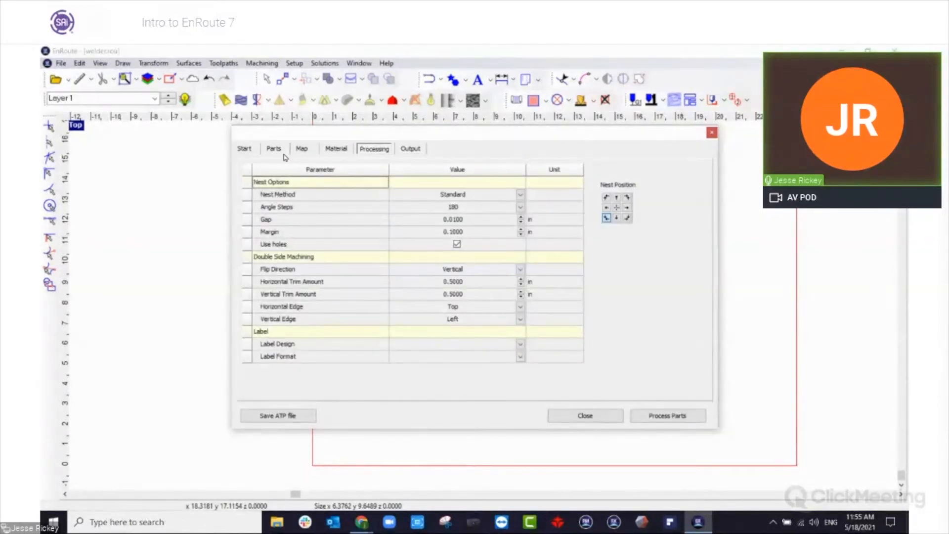
left_click(284, 153)
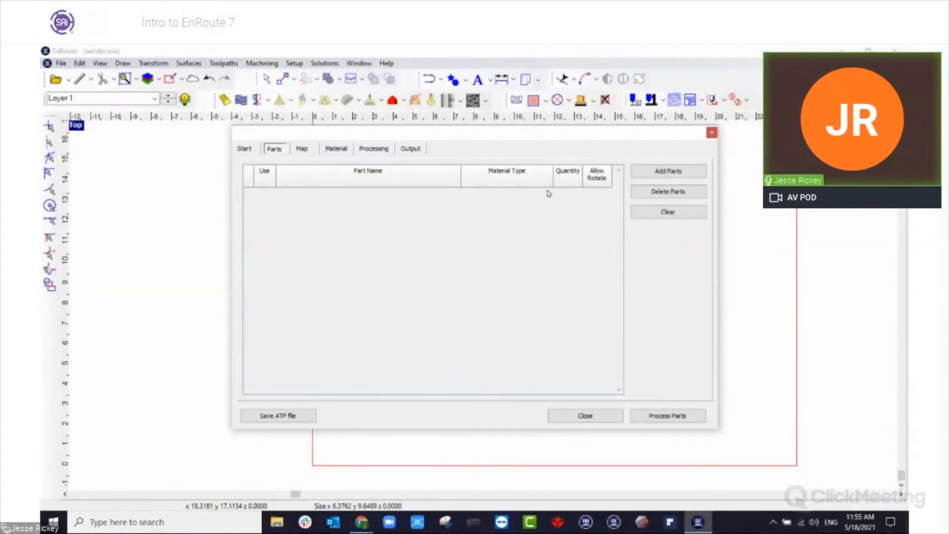
left_click(711, 133)
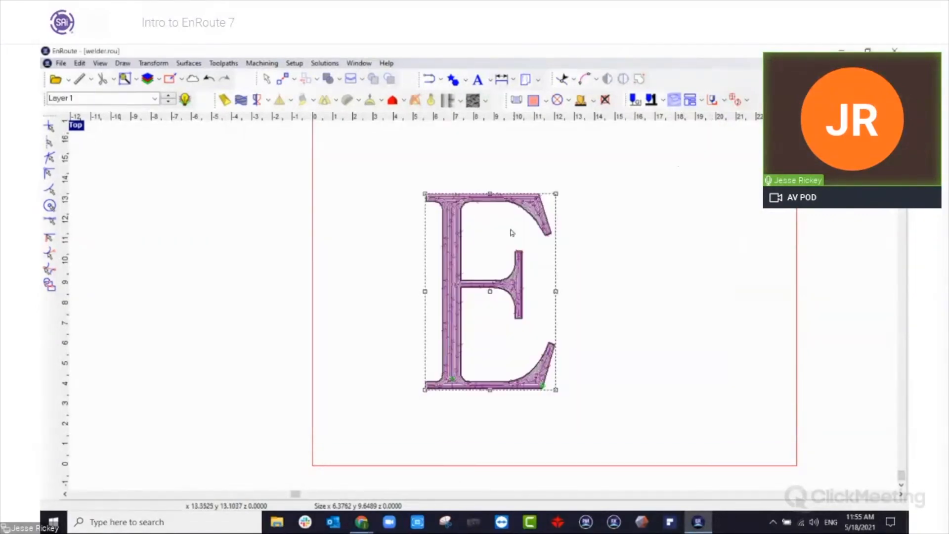
Deselect the letter E and look through the available parametric shapes, such as Flange, Gusset and Helix.
left_click(322, 218)
scroll(327, 222, "down", 3)
scroll(327, 224, "up", 1)
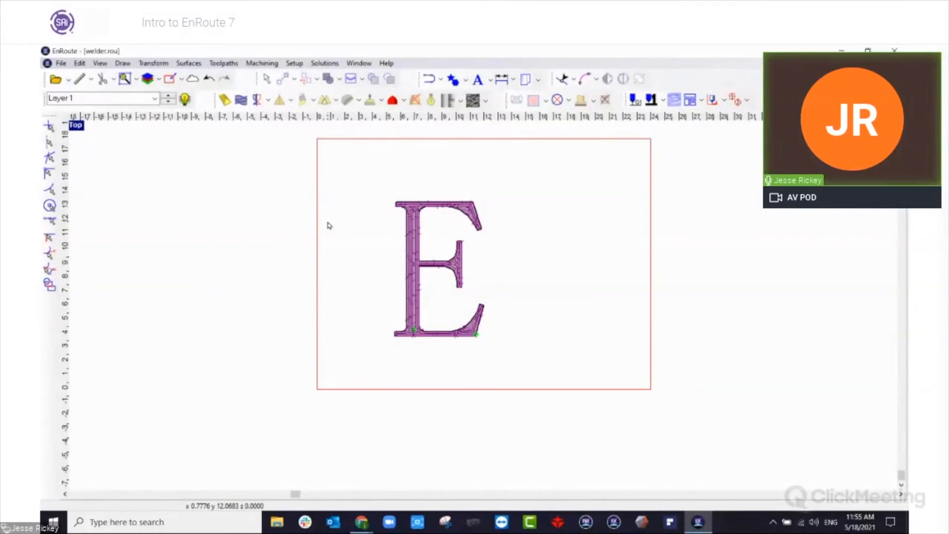
left_click(526, 79)
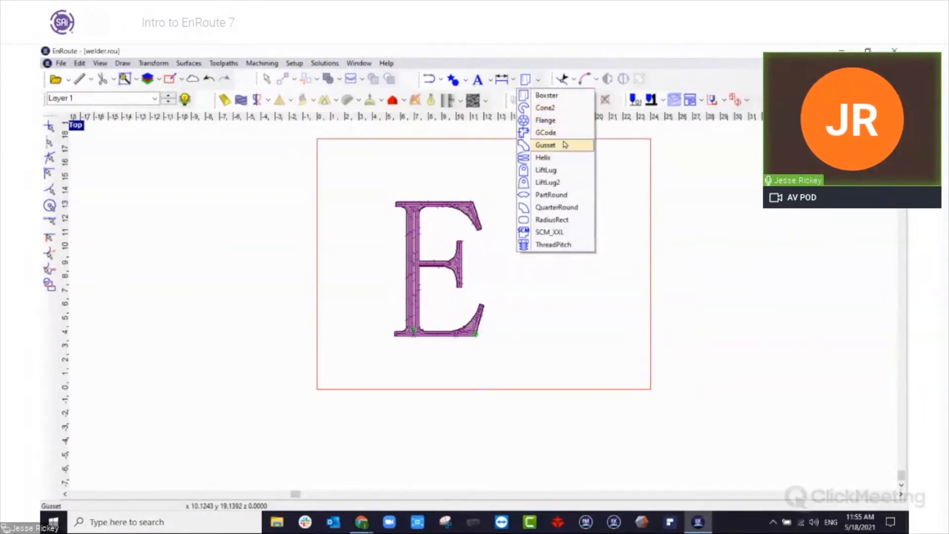
Open the Library Manager to view its options for merging or modifying libraries, and close it.
left_click(325, 63)
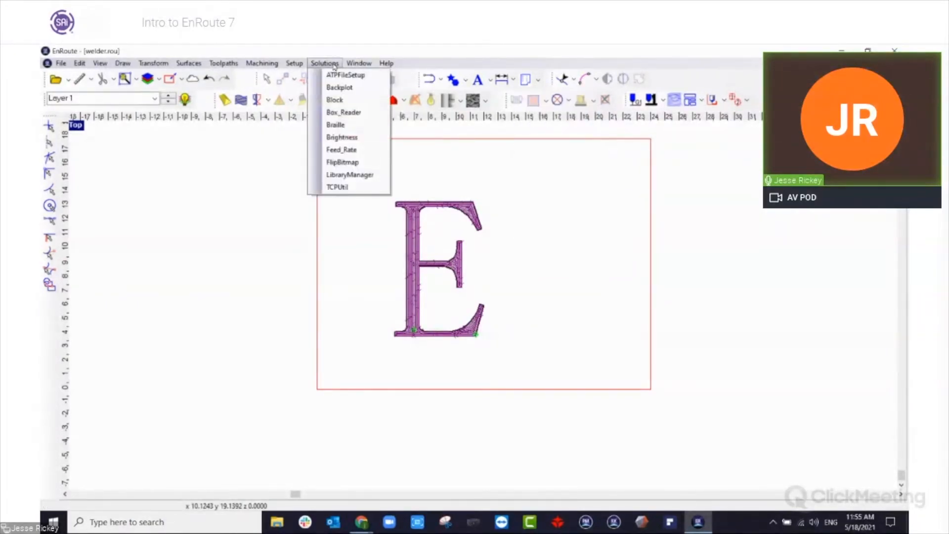
left_click(372, 176)
left_click(576, 322)
left_click_drag(247, 146, 252, 138)
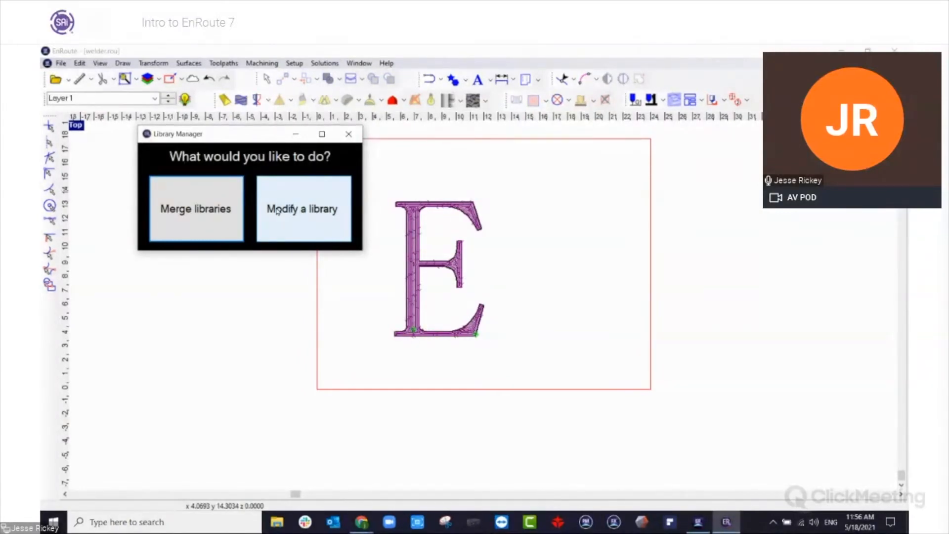
left_click(349, 134)
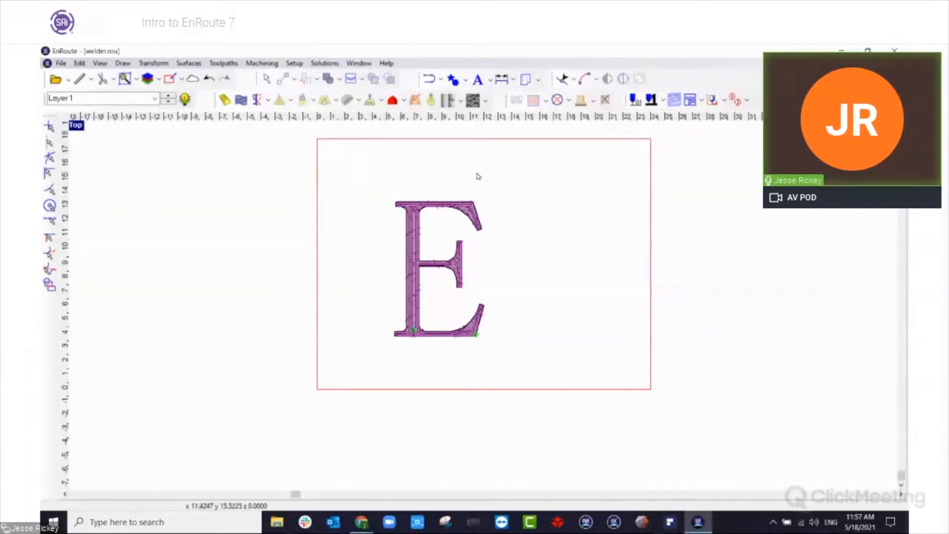
Delete all toolpaths from the letter E, leaving its outline deselected on the plate.
left_click(467, 210)
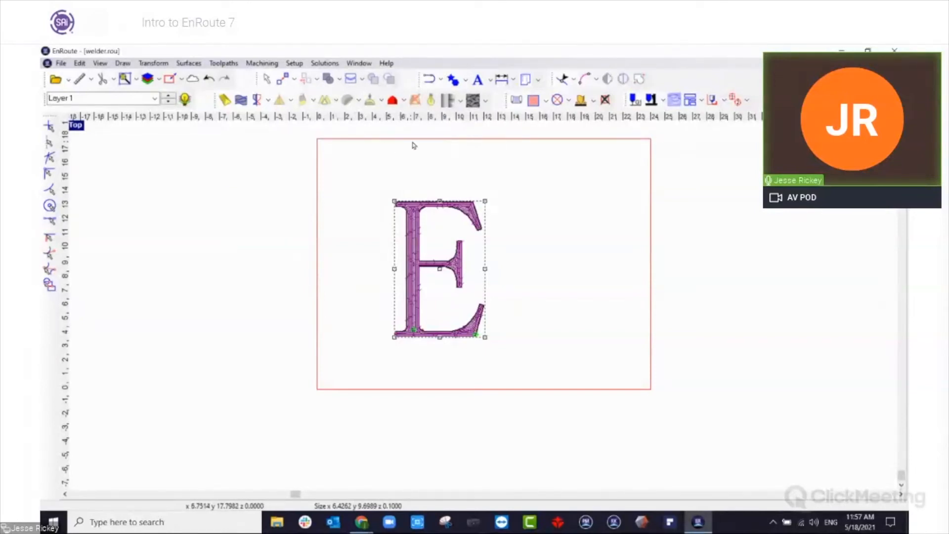
left_click(605, 99)
left_click(496, 227)
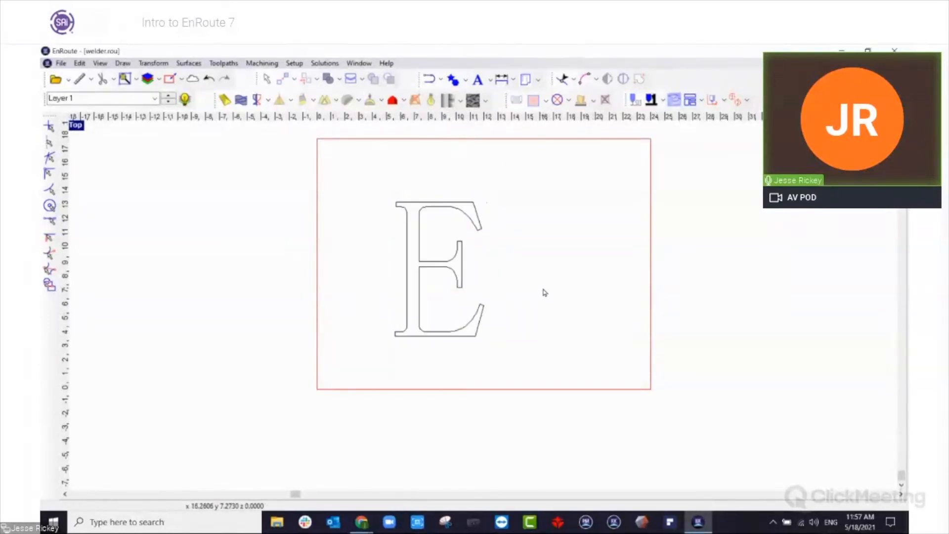
Draw five circles of radius 0.25 by center and radius around the letter E, near its corners, with two beside the lower-left one.
scroll(496, 227, "up", 2)
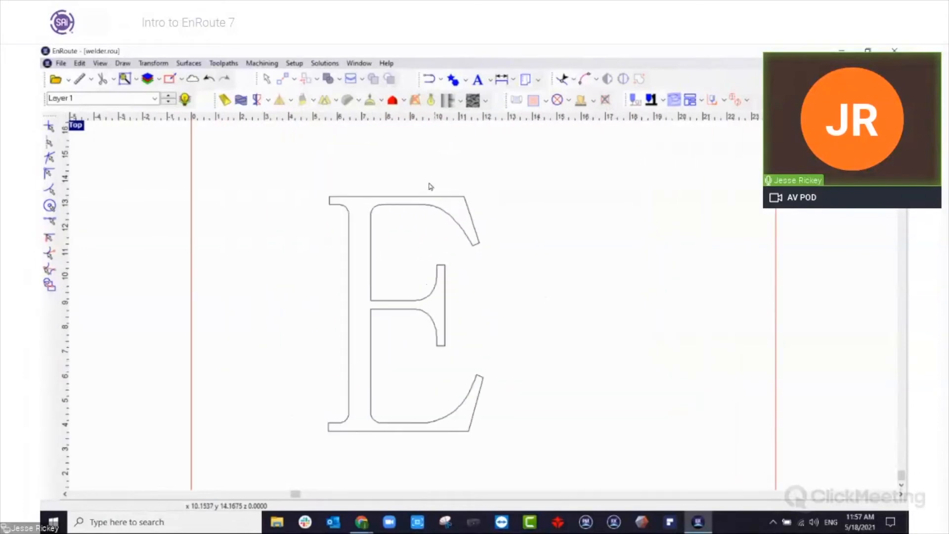
left_click(466, 80)
left_click(476, 108)
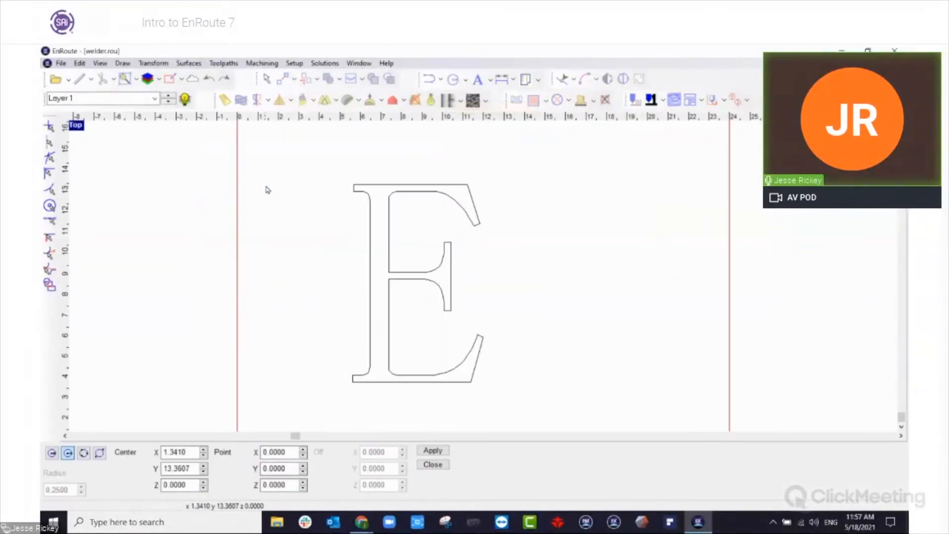
left_click(54, 453)
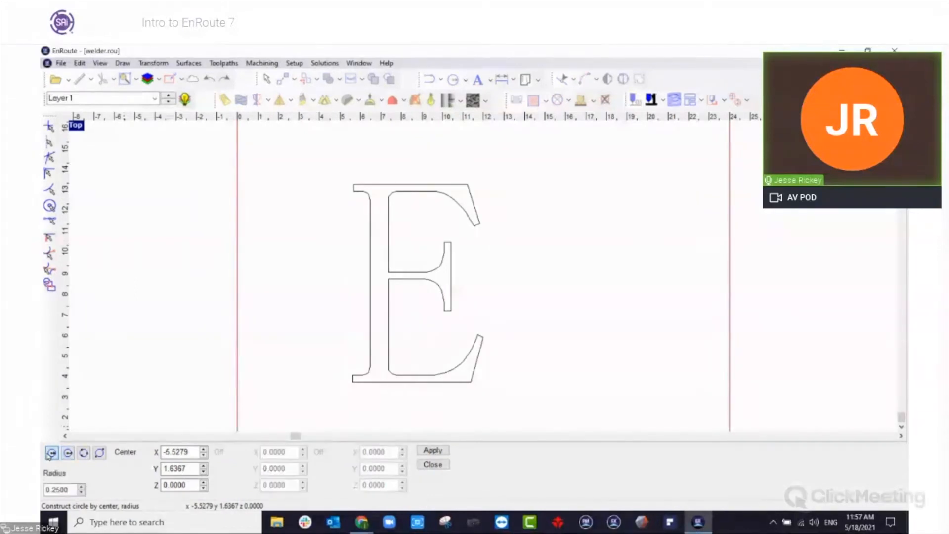
left_click(326, 174)
left_click(507, 177)
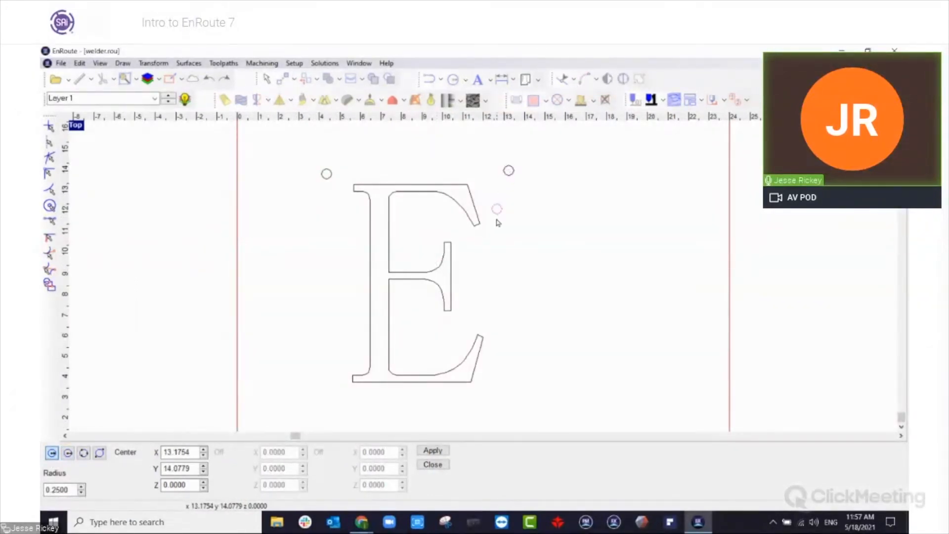
scroll(498, 217, "down", 2)
left_click(507, 336)
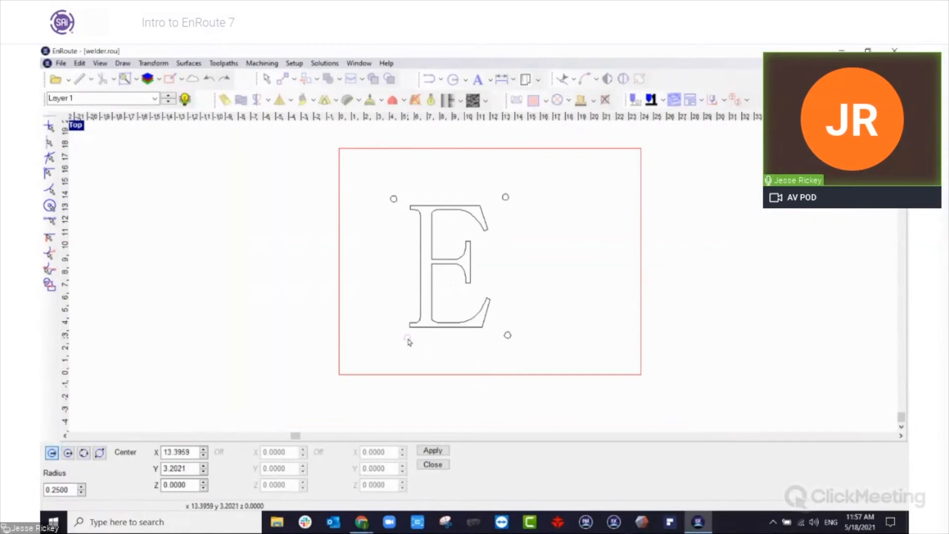
left_click(390, 335)
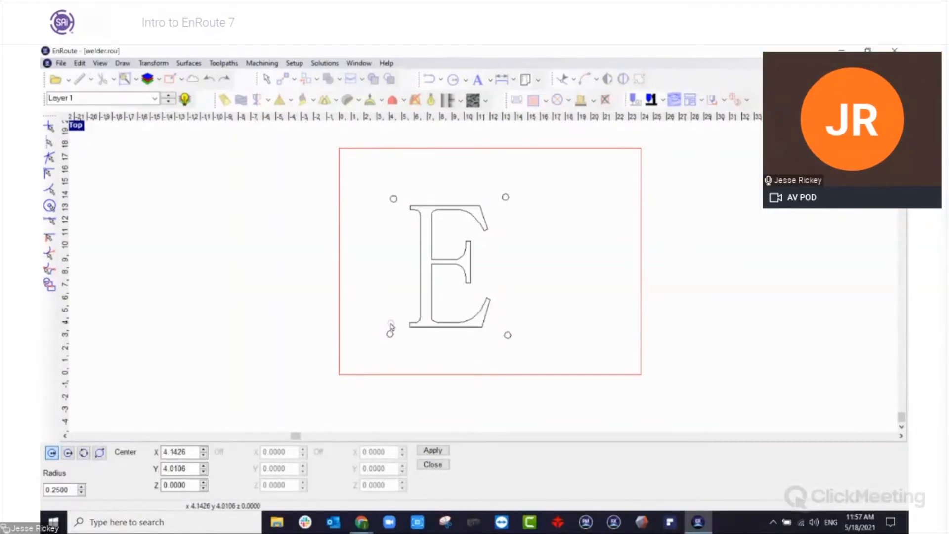
left_click(389, 321)
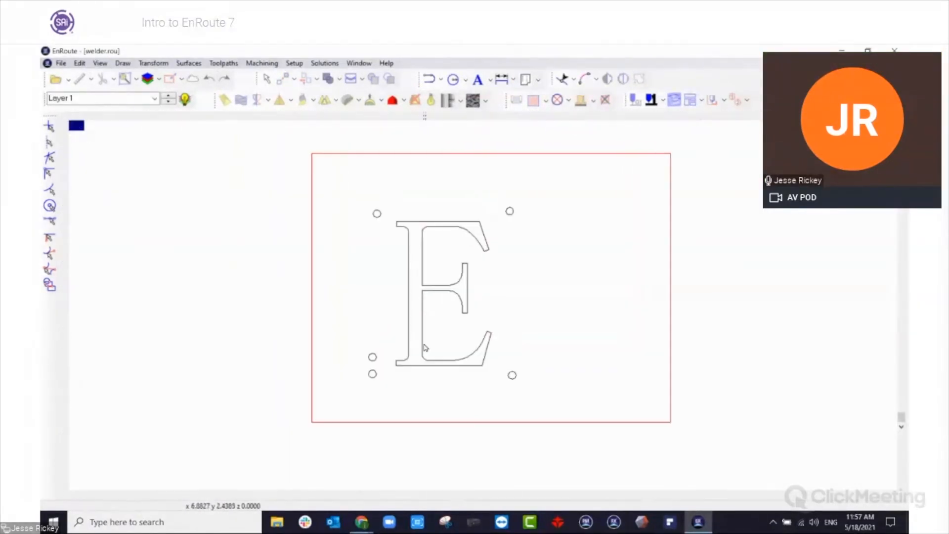
Select the letter E with all five circles and start fiducial alignment, keeping the fiducial size at 0.5000.
left_click_drag(322, 191, 559, 443)
left_click(639, 78)
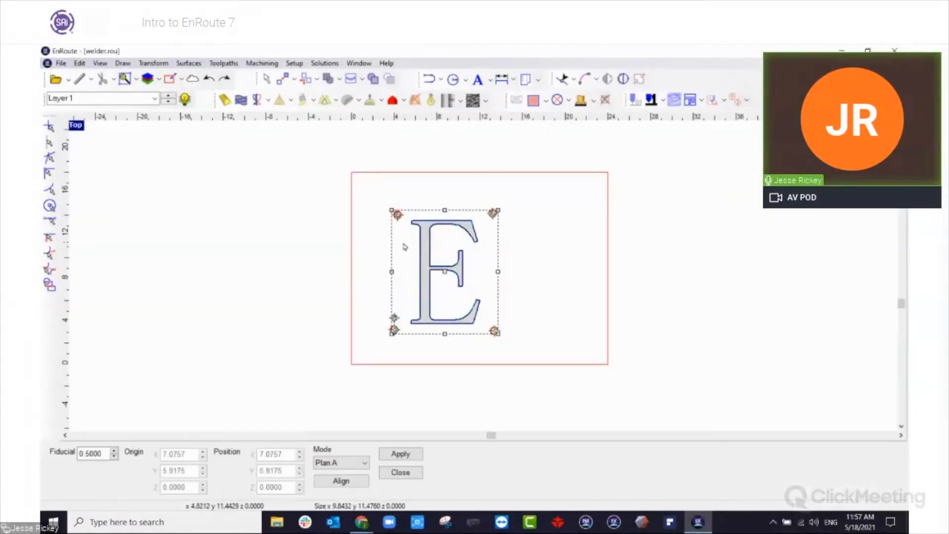
scroll(408, 326, "up", 4)
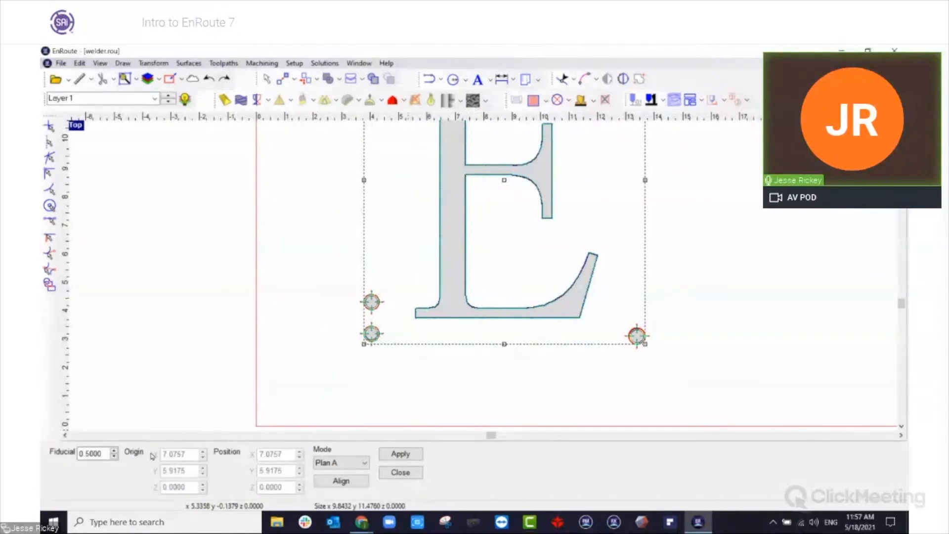
left_click(103, 453)
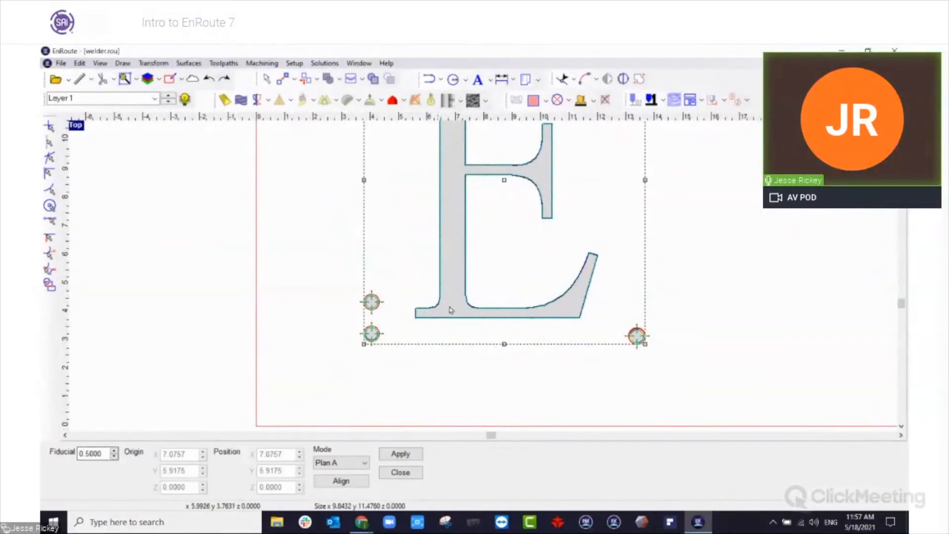
scroll(346, 309, "down", 3)
scroll(388, 246, "up", 1)
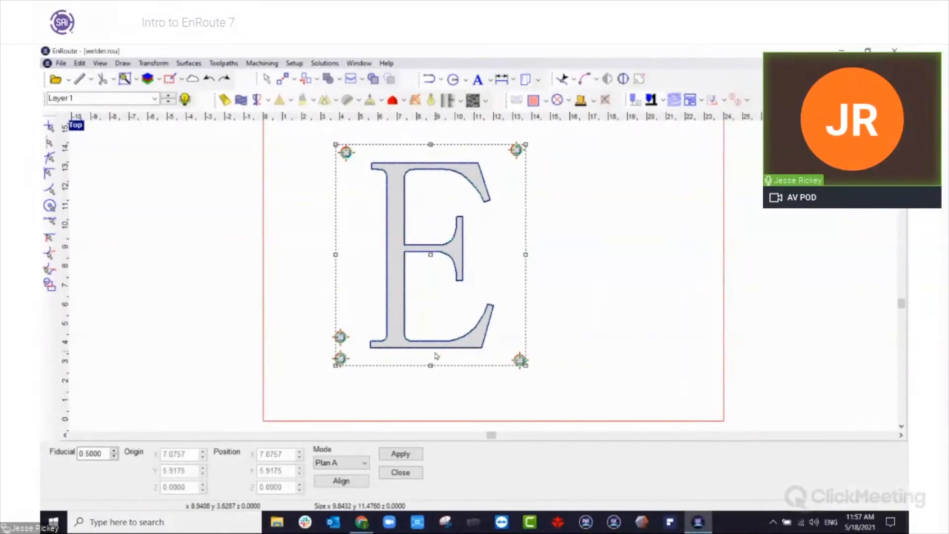
Shift the three left fiducial targets outward from their circles, keep the right ones in place, and apply the Plan A alignment to the E.
left_click(340, 359)
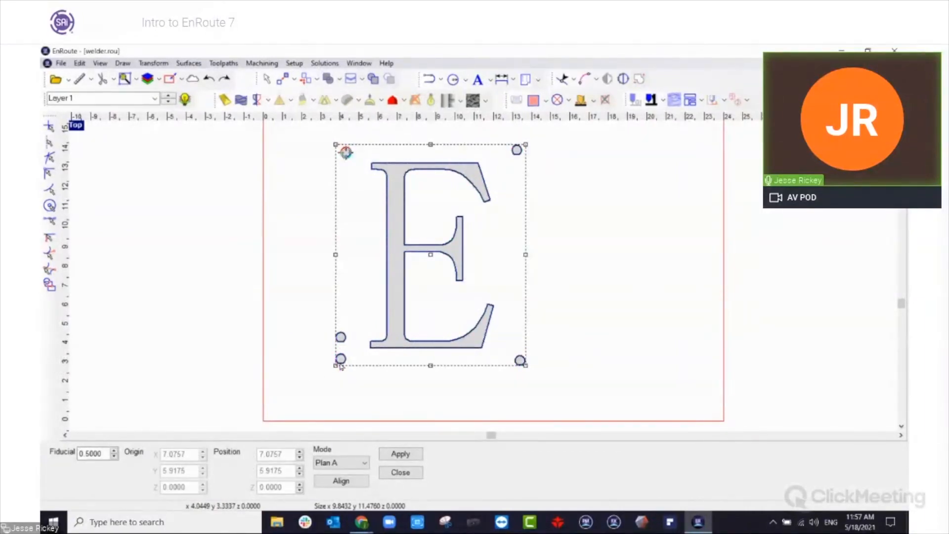
left_click_drag(339, 363, 338, 380)
left_click_drag(341, 338, 329, 355)
left_click_drag(343, 156, 328, 166)
double_click(273, 454)
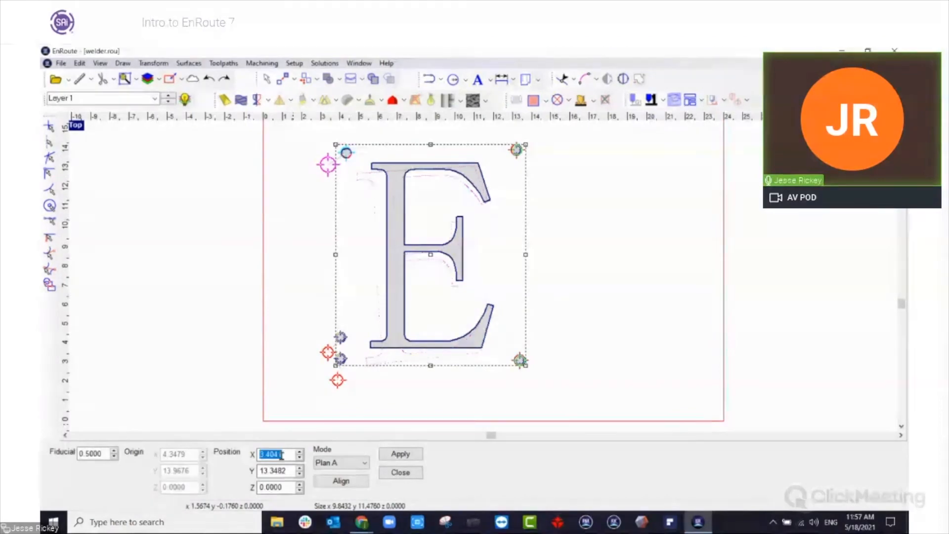
left_click(511, 153)
left_click(520, 360)
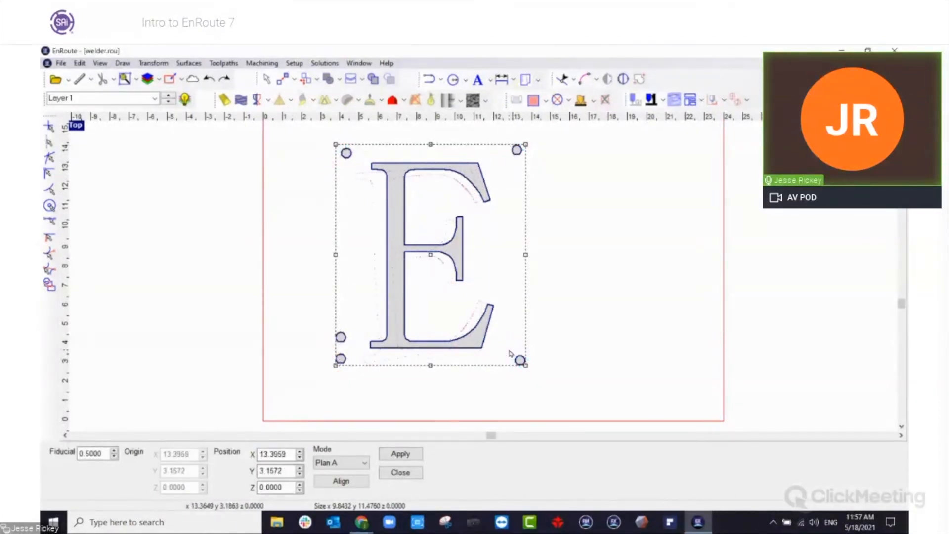
left_click(401, 453)
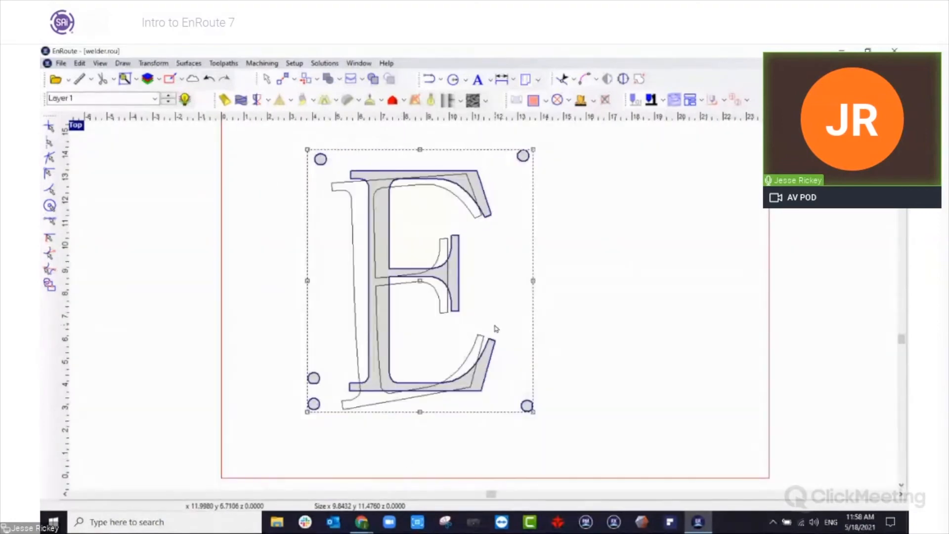
scroll(494, 328, "down", 2)
scroll(440, 321, "up", 2)
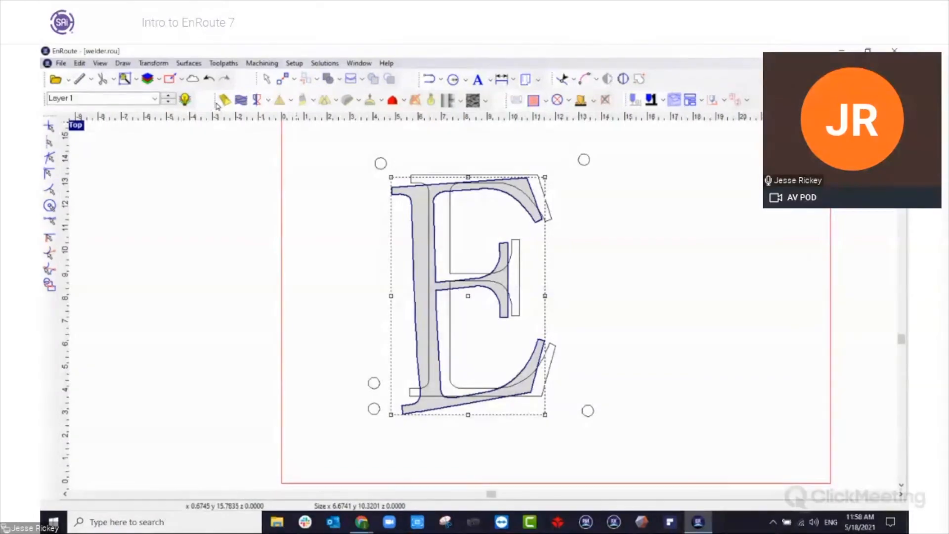
Open Help, Support & Training in the SAi cloud resources and browse the playlists on the linked YouTube channel in the browser.
left_click(193, 78)
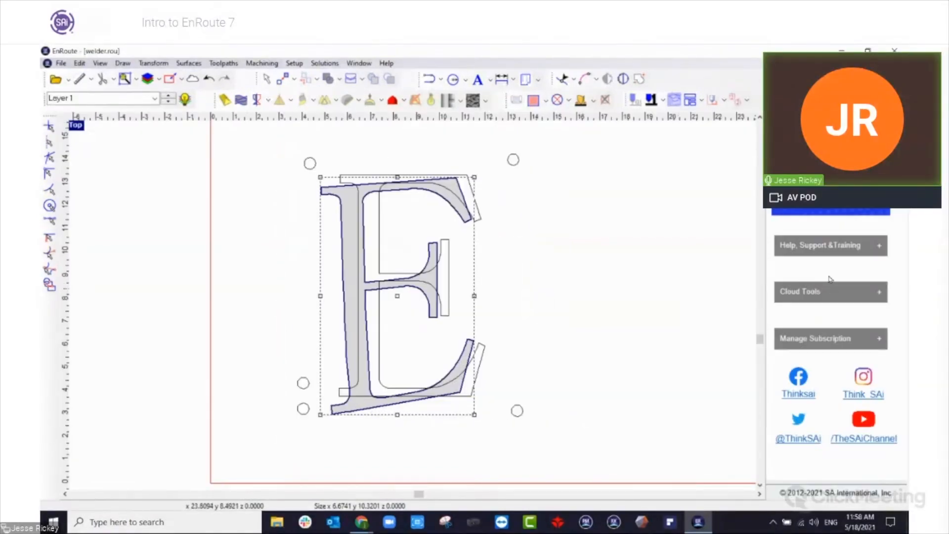
left_click(832, 246)
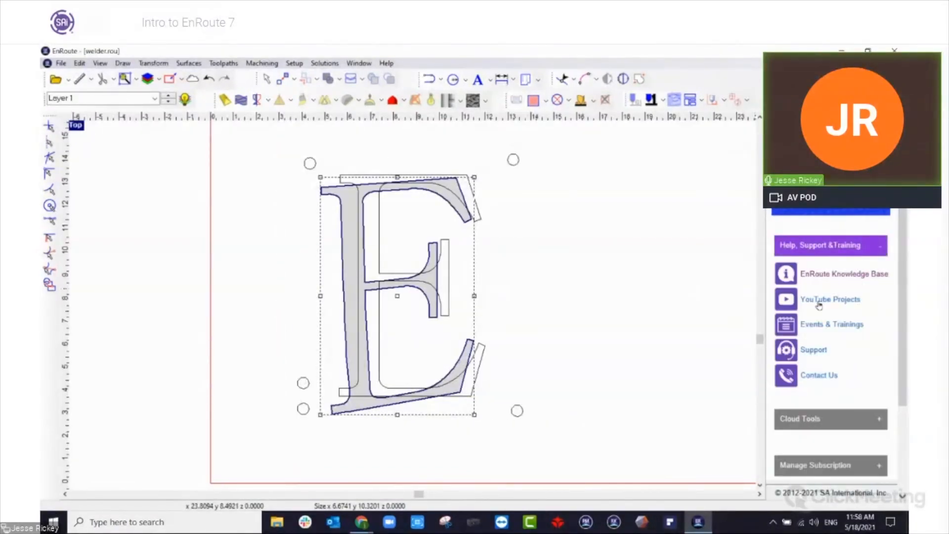
left_click(835, 301)
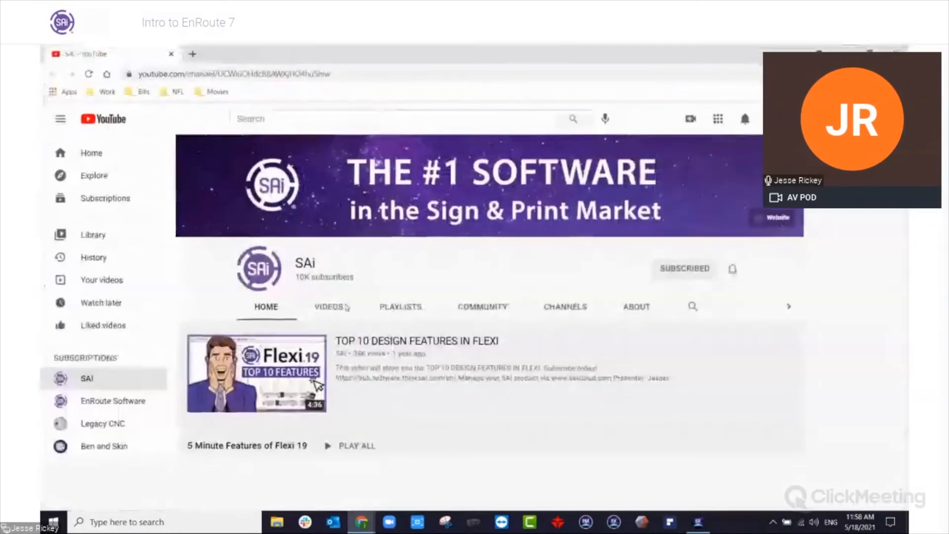
left_click(398, 321)
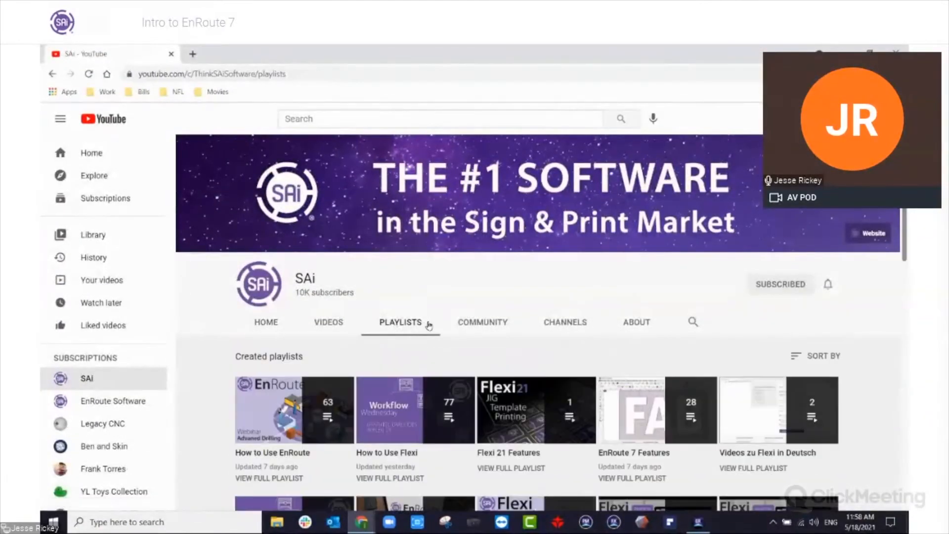
scroll(435, 317, "down", 1)
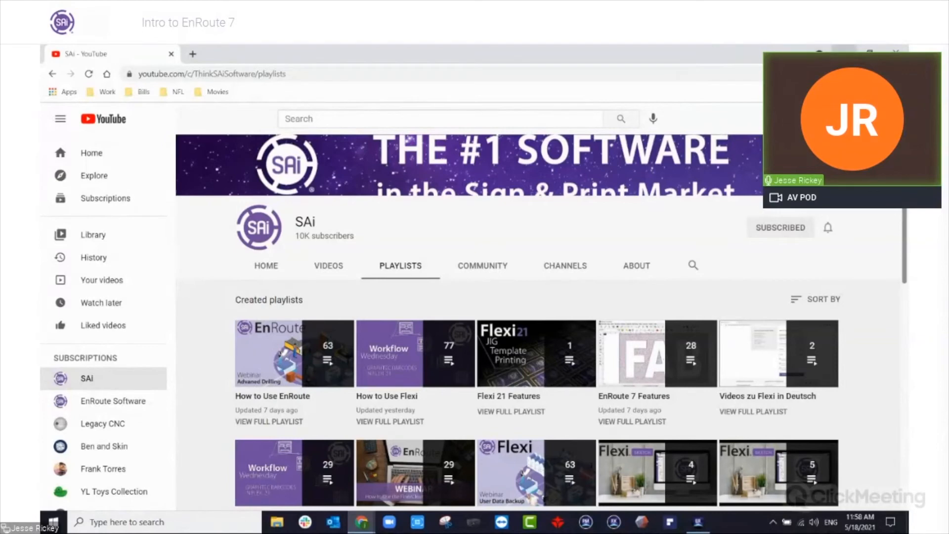
Look over the EnRoute Knowledge Base home page in the browser and return to EnRoute.
left_click(820, 52)
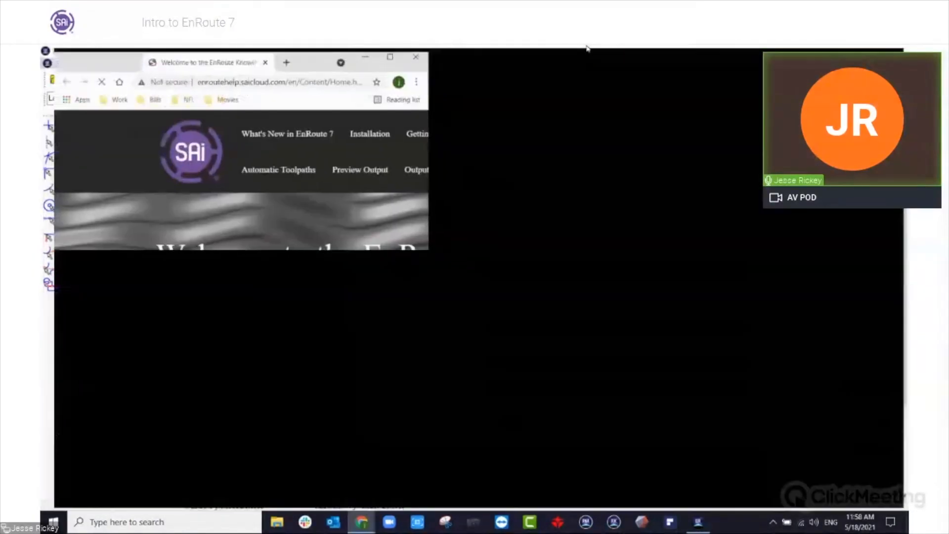
scroll(373, 328, "down", 3)
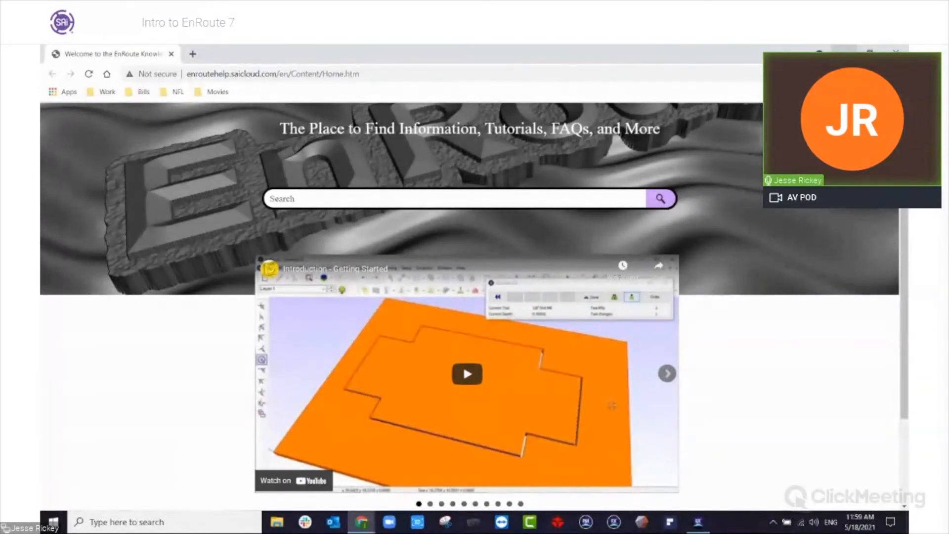
left_click(844, 48)
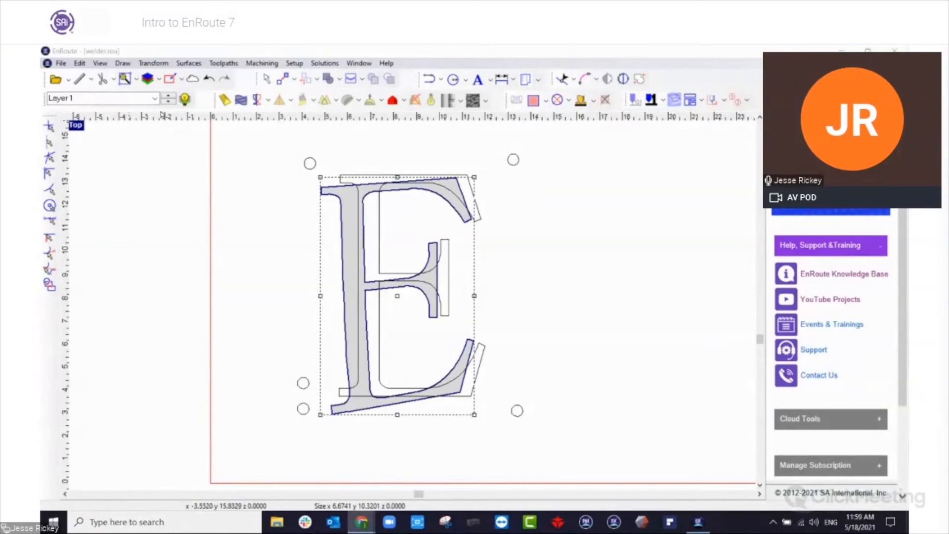
View the Revolve, Spin, Extrude and Sweep two rails surface options without choosing any, and deselect the distorted letter E.
left_click(267, 101)
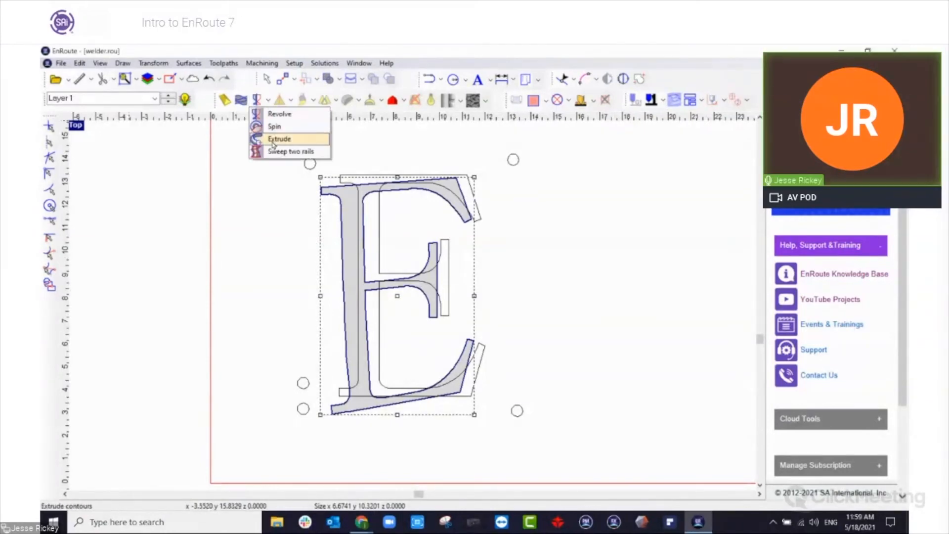
left_click(246, 258)
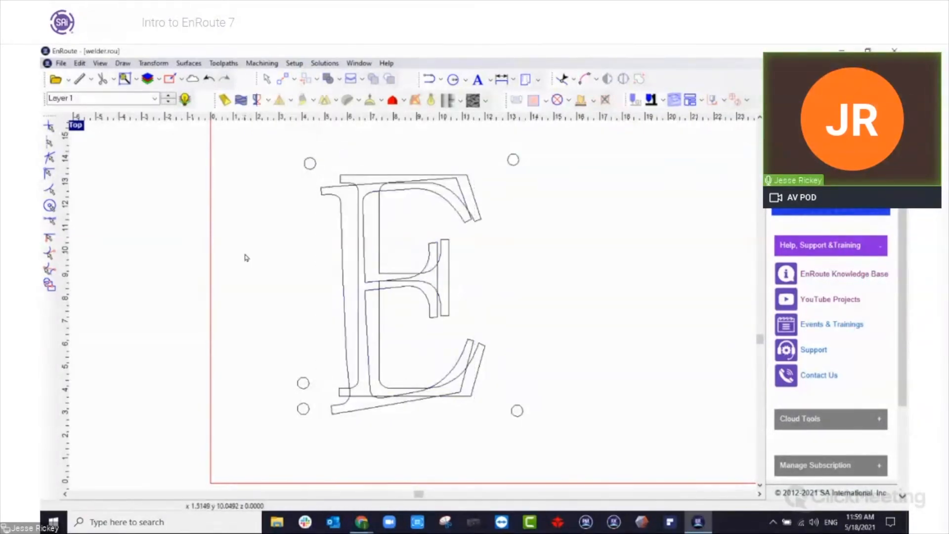
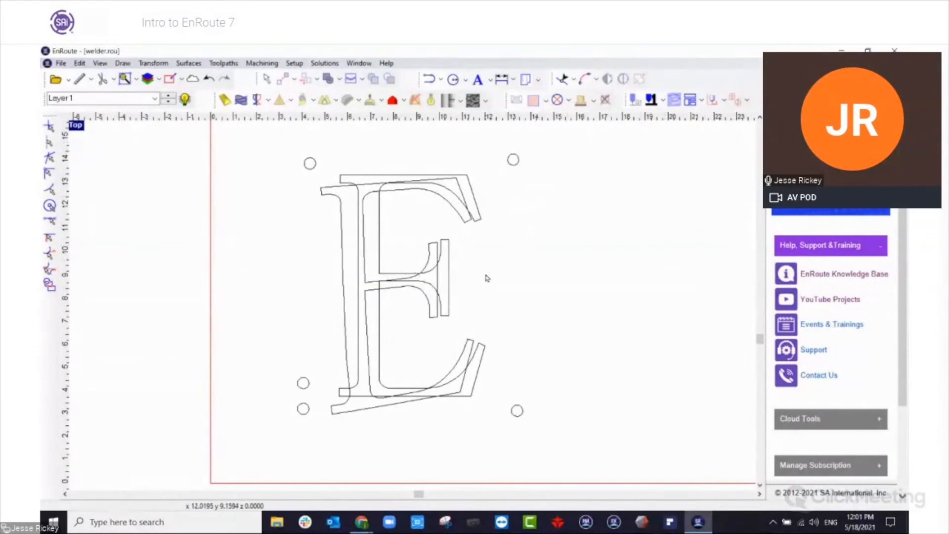
Move the distorted letter E off the upright E to the empty right side of the plate.
scroll(494, 269, "down", 4)
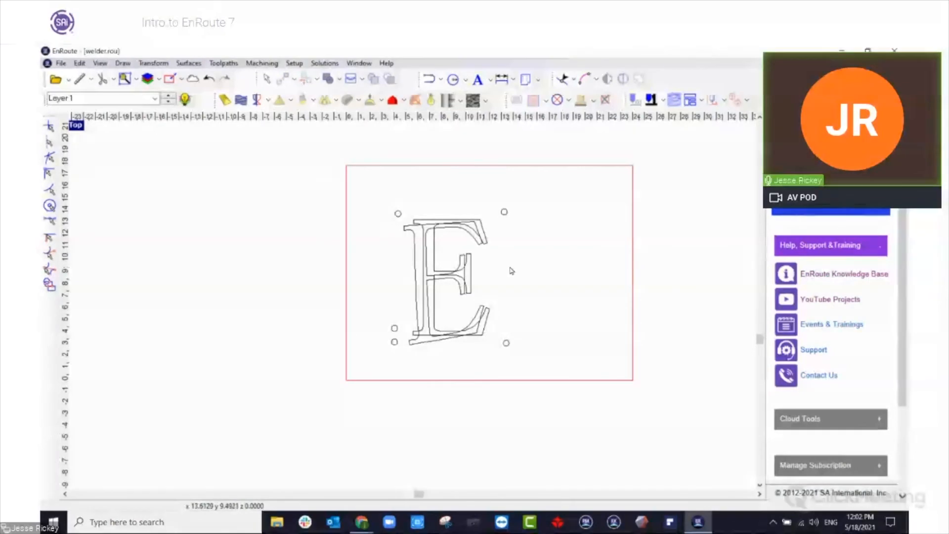
scroll(336, 247, "up", 6)
scroll(410, 254, "up", 1)
scroll(464, 243, "down", 1)
scroll(464, 243, "down", 5)
scroll(487, 225, "up", 3)
left_click(488, 222)
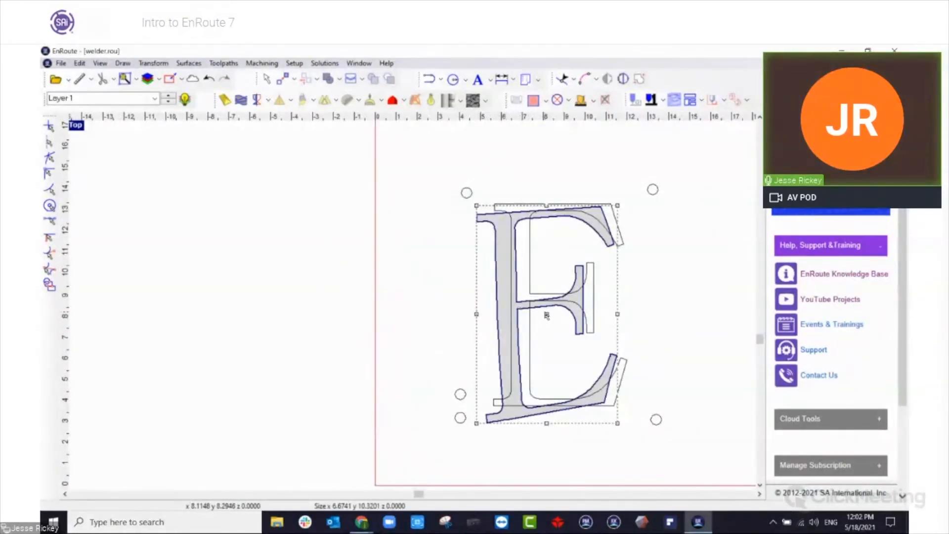
scroll(643, 296, "right", 1)
scroll(741, 292, "right", 1)
scroll(595, 275, "down", 2)
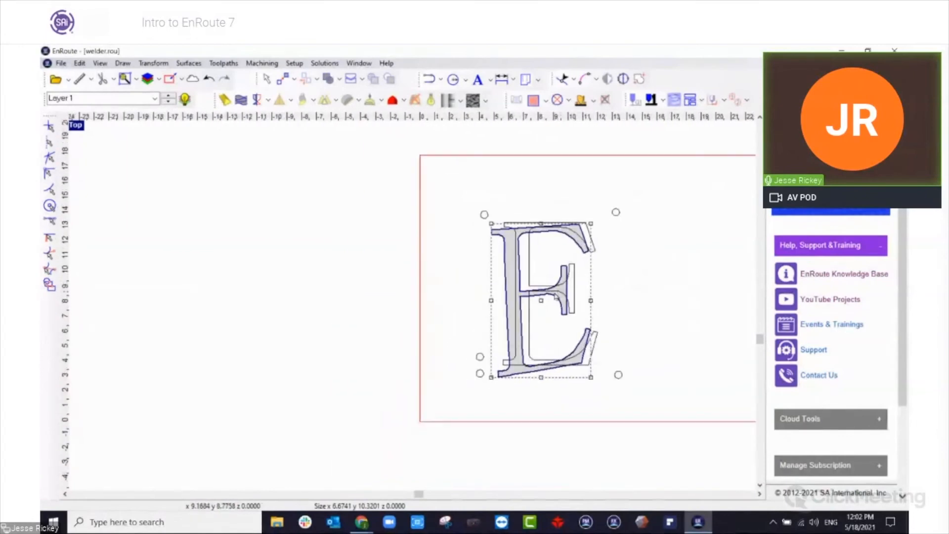
left_click_drag(542, 301, 721, 293)
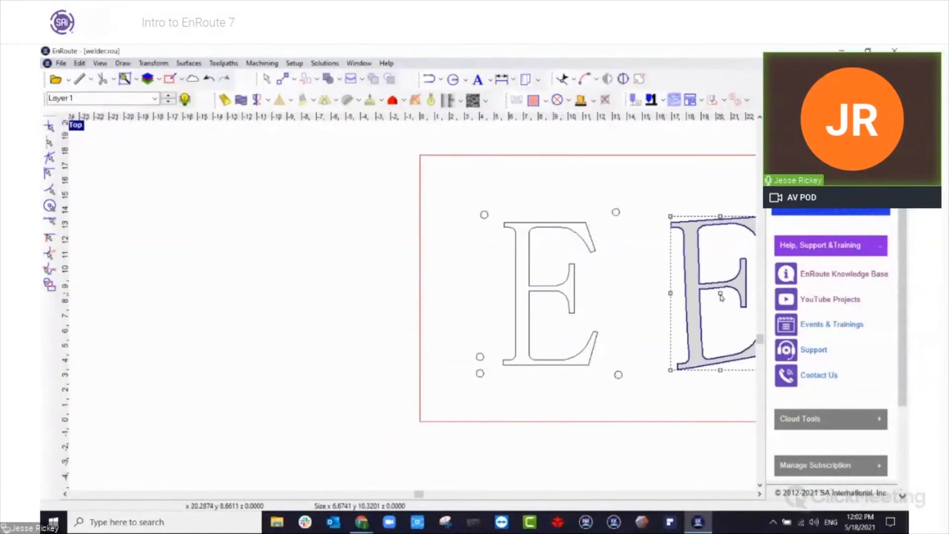
Create a Normal surface with angle 45 and height 1.0 on the upright E, and move its source contour left, outside the plate.
left_click(555, 285)
left_click(555, 286)
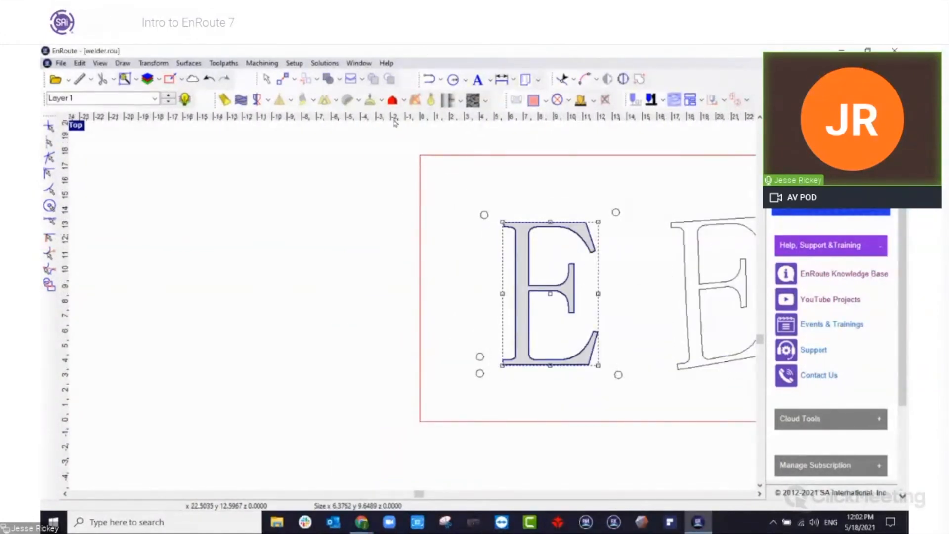
left_click(399, 102)
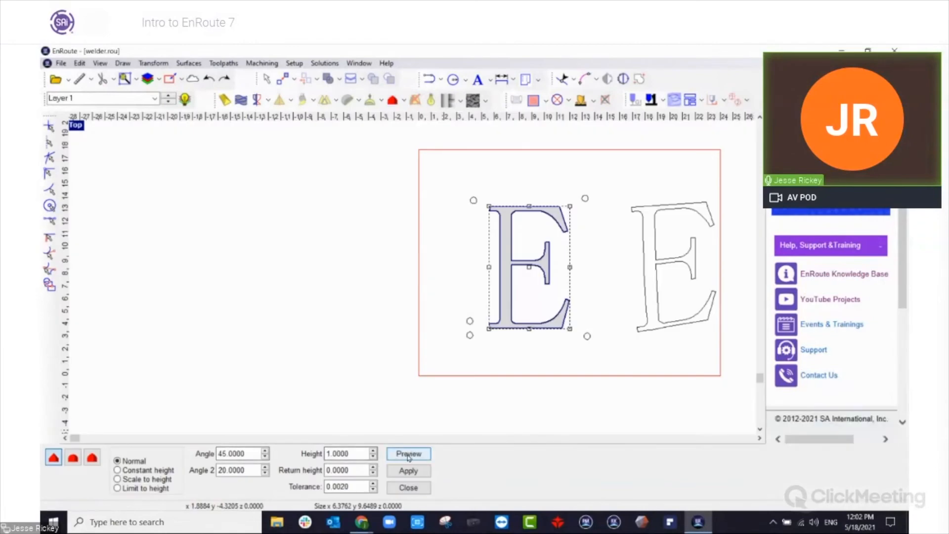
left_click(424, 471)
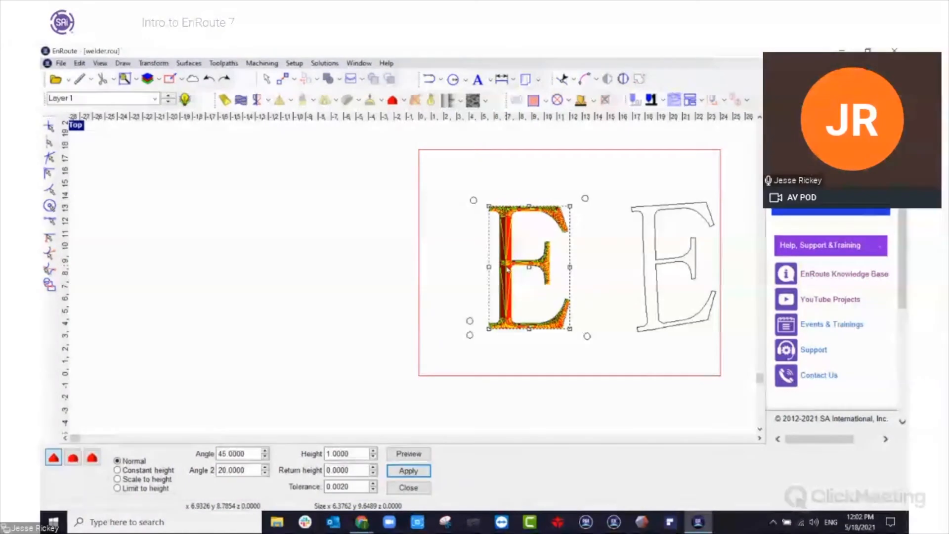
left_click(408, 488)
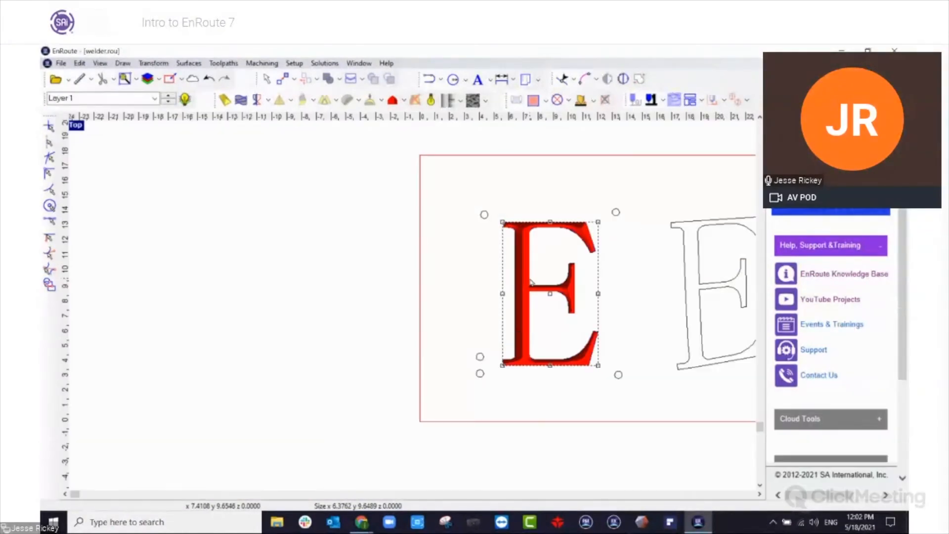
left_click_drag(551, 295, 309, 283)
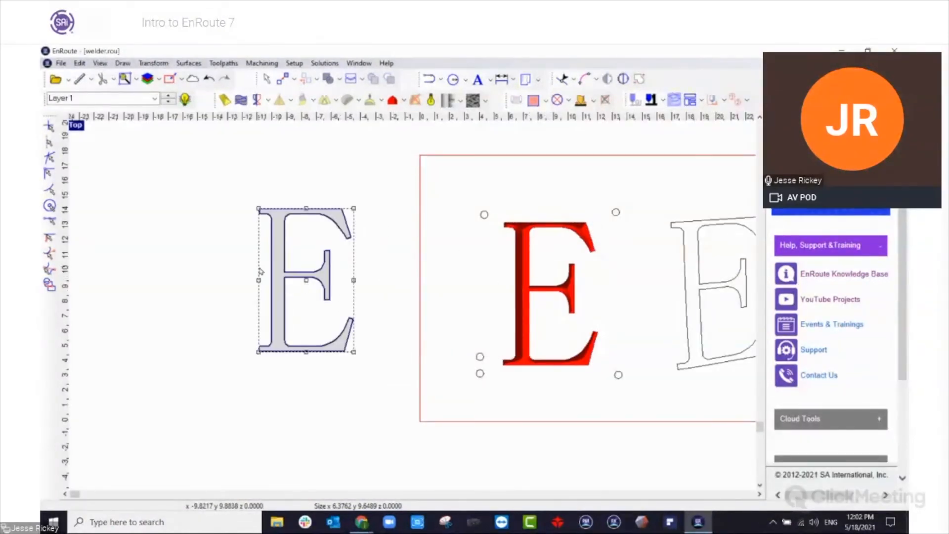
Look closely at the surfaced E's stem and crossbar, and enlarge the Perspective view to fill the drawing area.
scroll(262, 271, "up", 2)
scroll(606, 280, "up", 4)
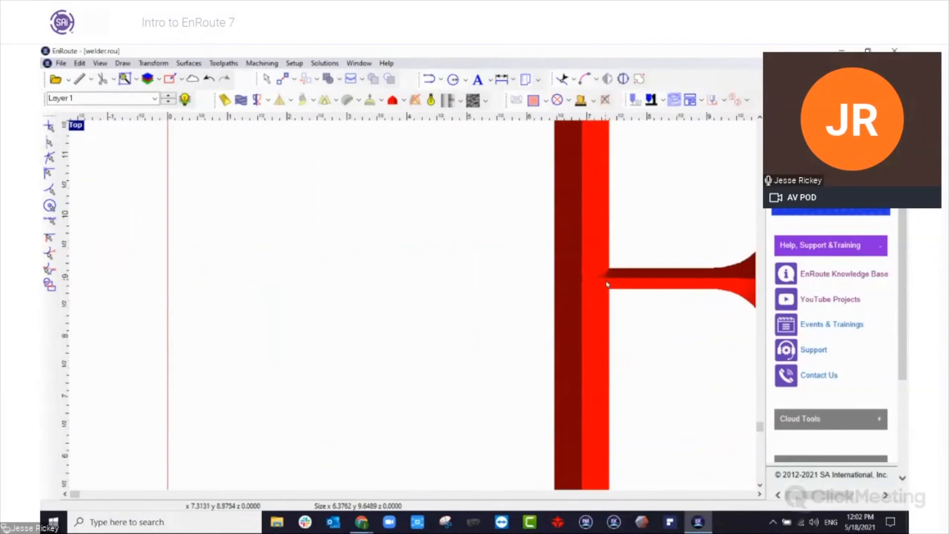
left_click(76, 126)
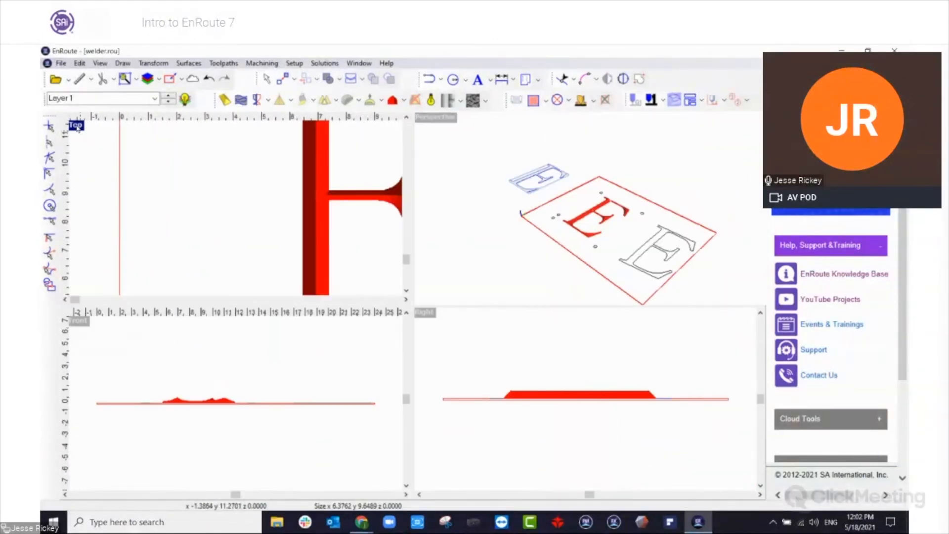
left_click(77, 126)
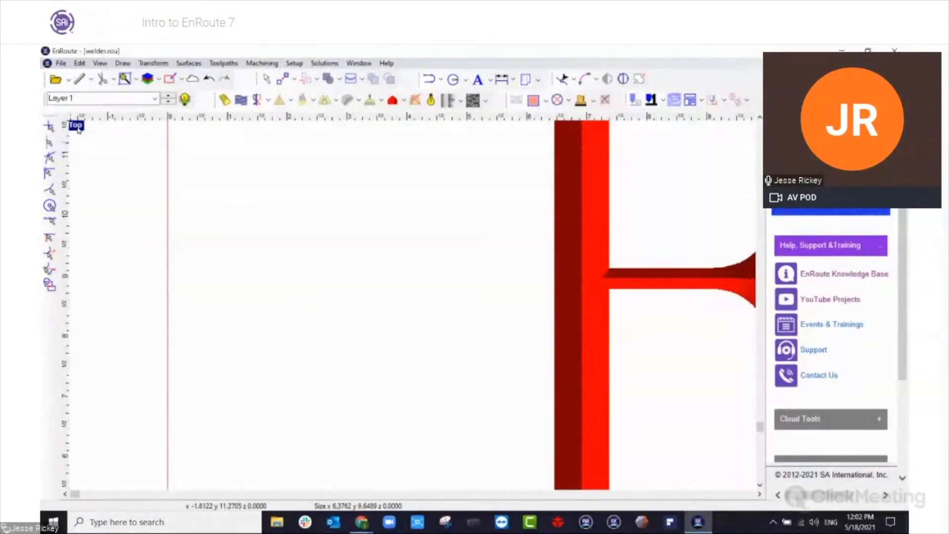
left_click(76, 126)
left_click(433, 120)
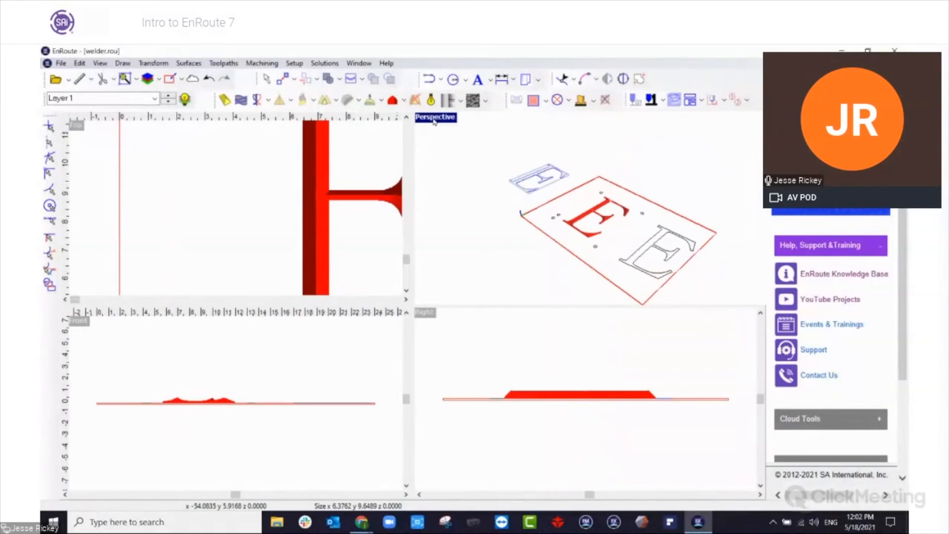
double_click(433, 120)
Examine the beveled E from several angles in the Perspective view and deselect its contour.
scroll(447, 319, "up", 6)
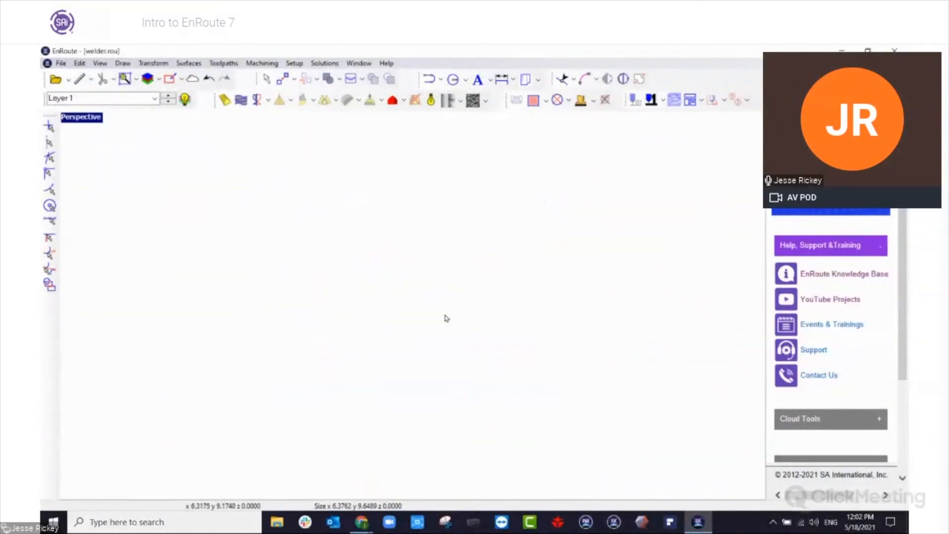
scroll(446, 318, "down", 6)
scroll(447, 319, "up", 3)
left_click_drag(399, 357, 521, 324)
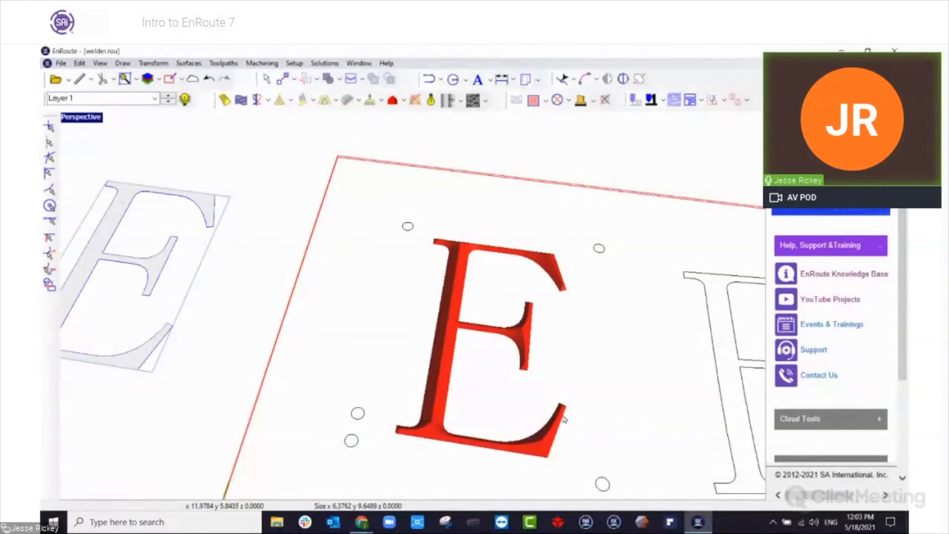
scroll(499, 377, "down", 1)
scroll(499, 377, "up", 8)
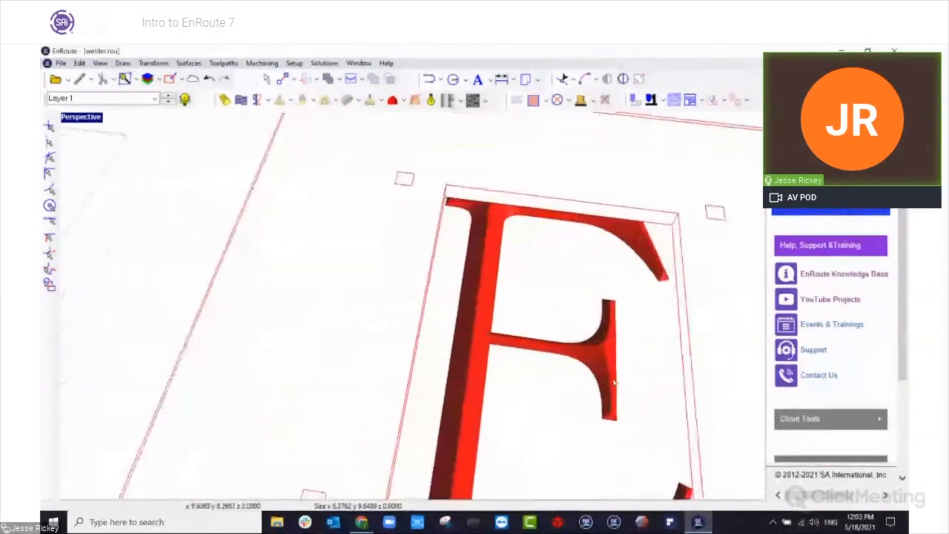
left_click_drag(617, 431, 667, 424)
scroll(548, 336, "down", 7)
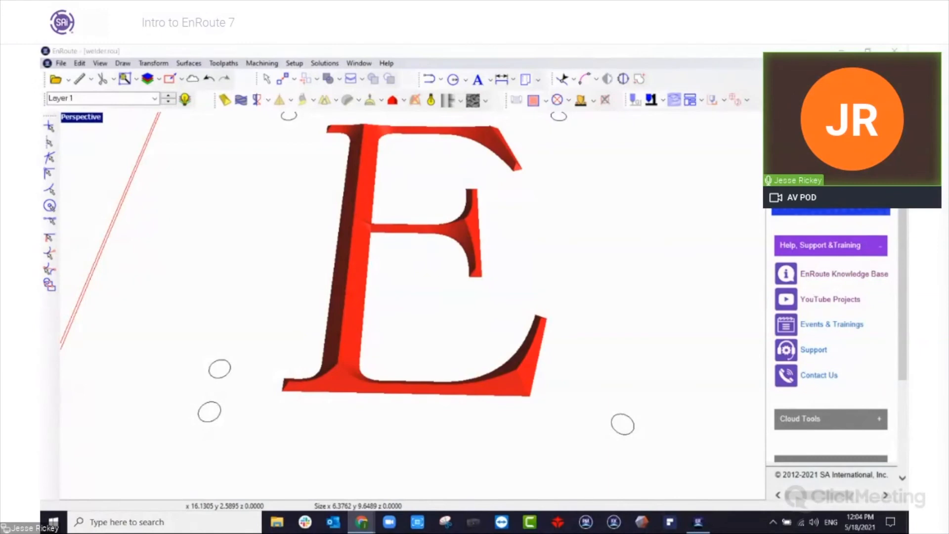
left_click(552, 281)
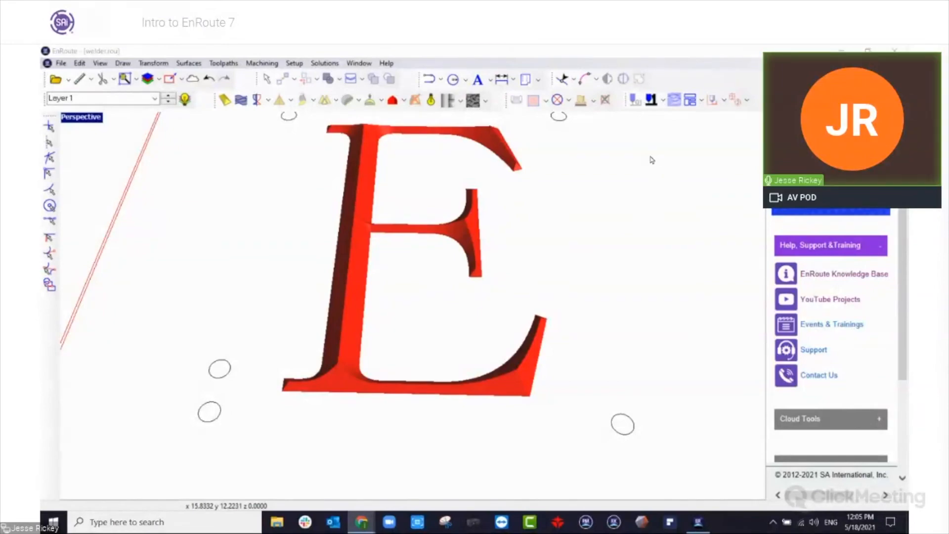
Launch the Backplot solution and load the Sample Code ATC CNC file from the Desktop's Directory folder.
left_click(339, 61)
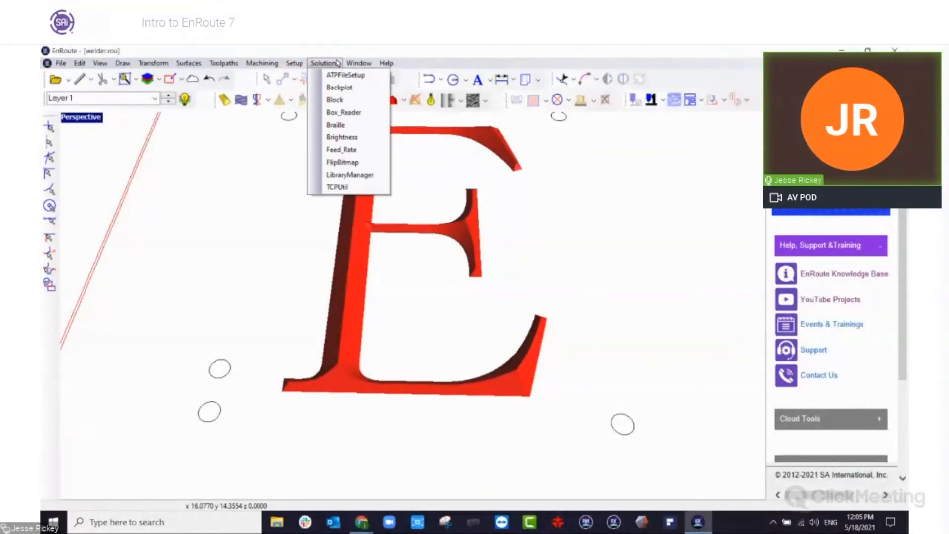
left_click(340, 87)
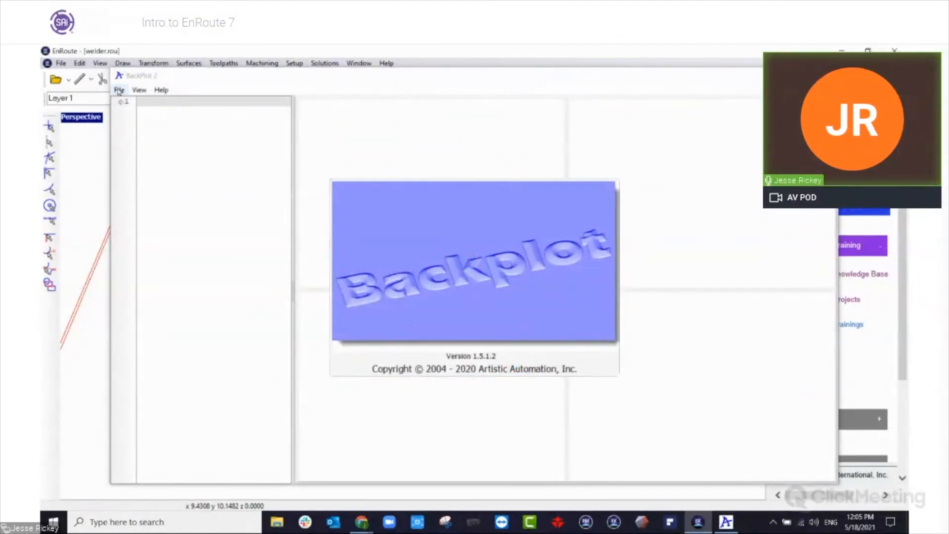
left_click(119, 91)
left_click(144, 103)
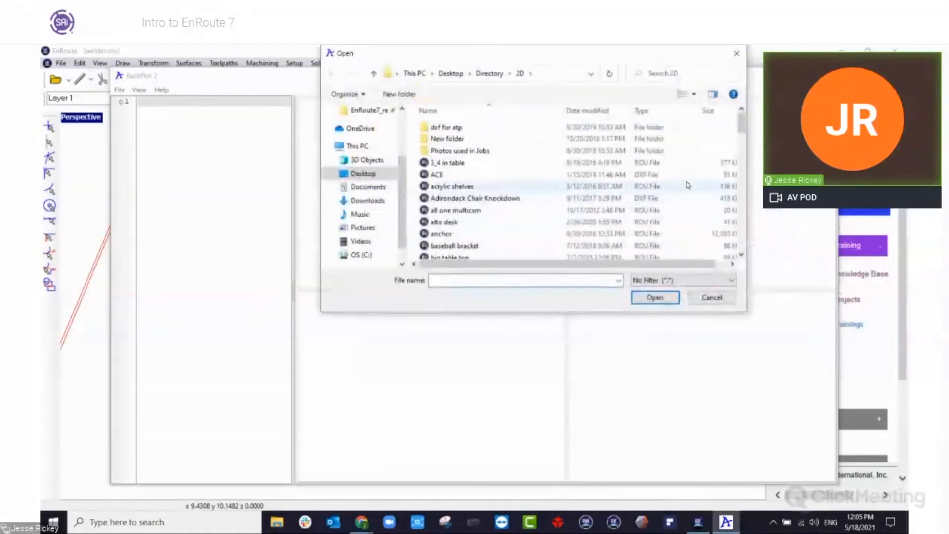
scroll(626, 247, "down", 15)
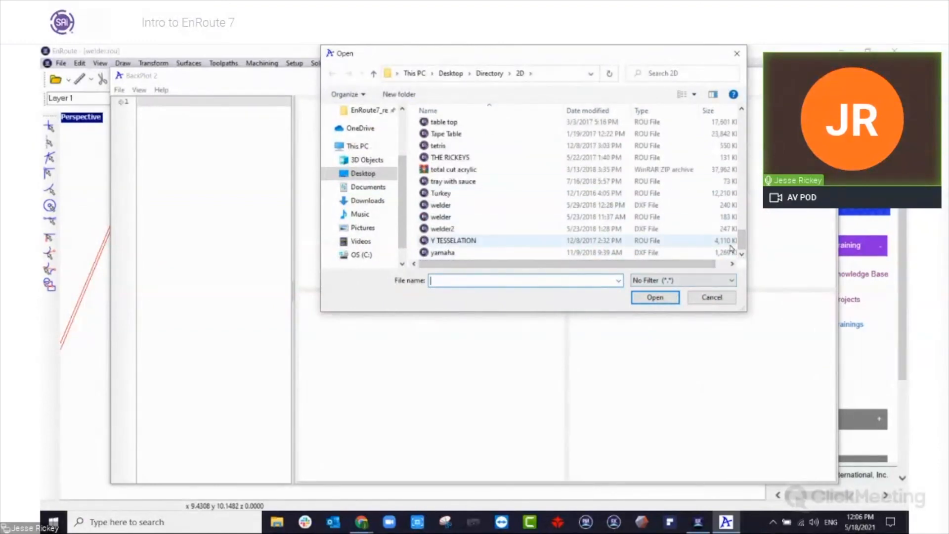
left_click_drag(741, 243, 741, 121)
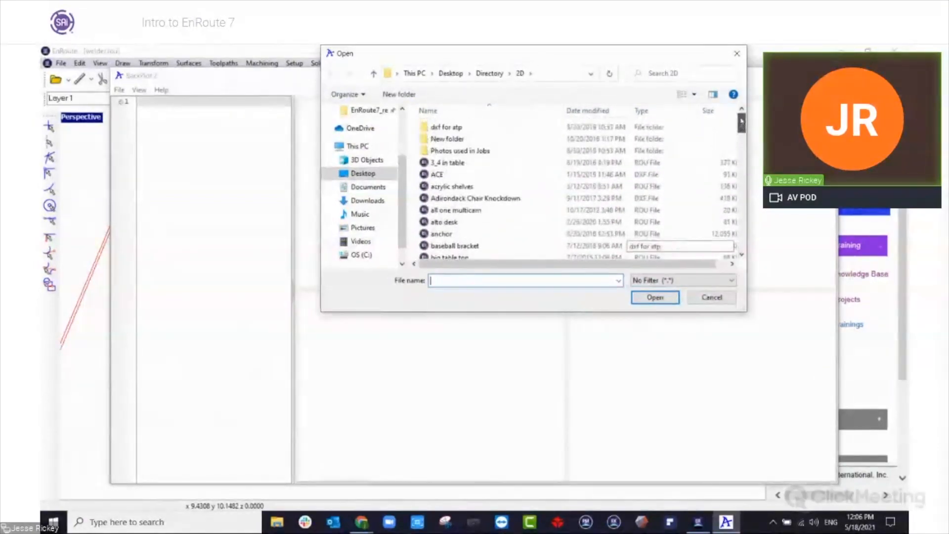
left_click(489, 73)
left_click_drag(741, 119, 745, 221)
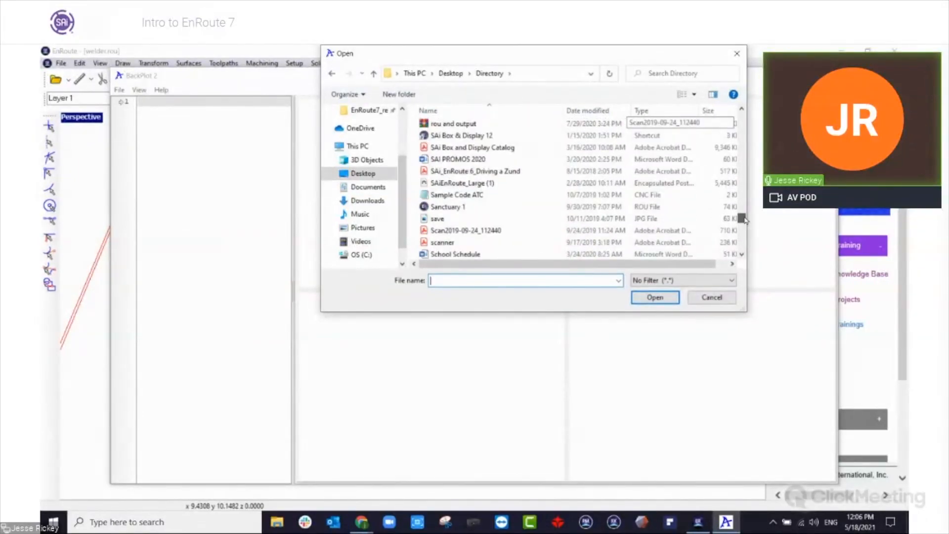
left_click(520, 195)
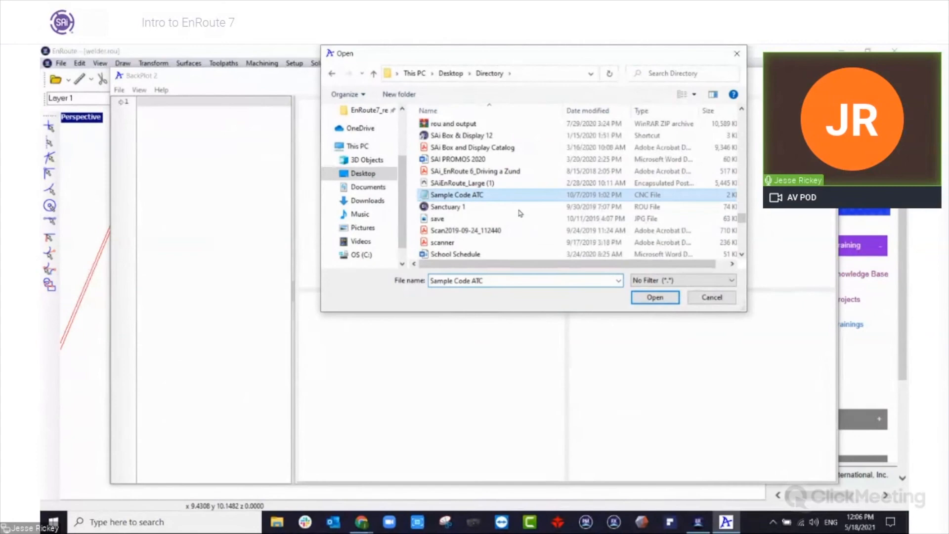
left_click(655, 298)
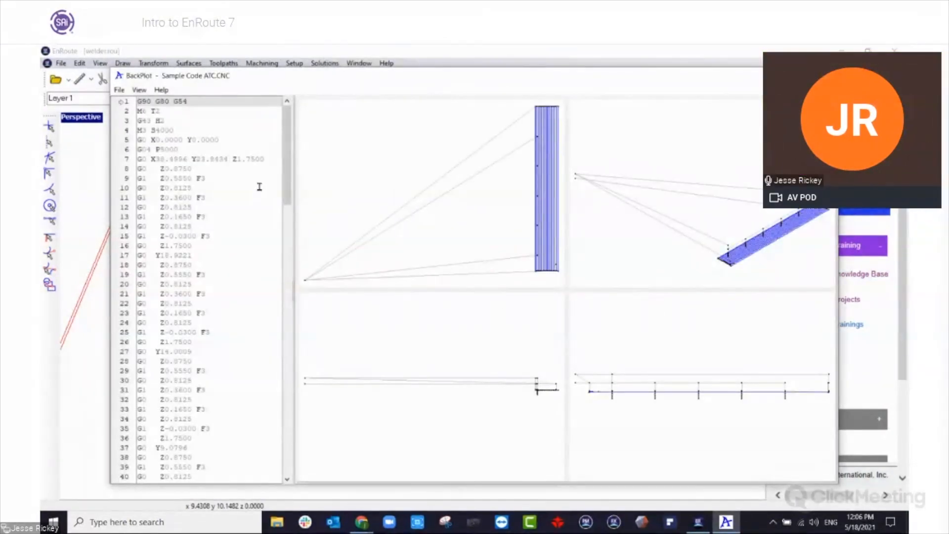
Highlight line 21 of the G-code in Backplot, and close Backplot to return to EnRoute.
left_click(182, 293)
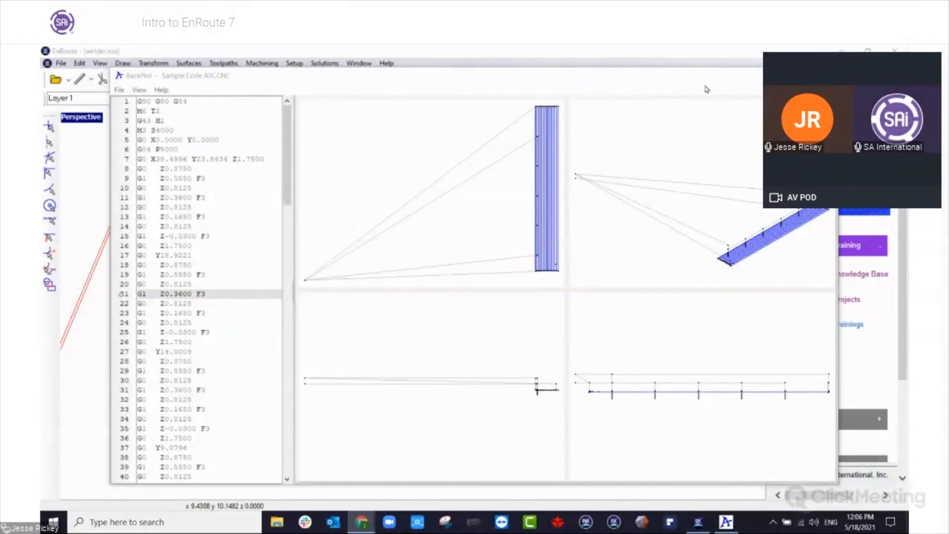
left_click(824, 75)
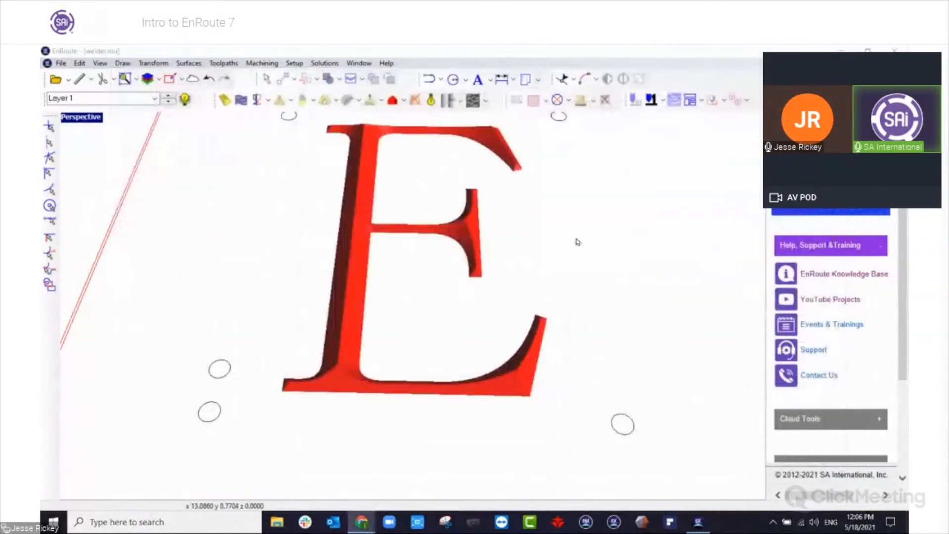
Replace the enlarged Perspective view with the Top view filling the whole drawing area.
double_click(97, 117)
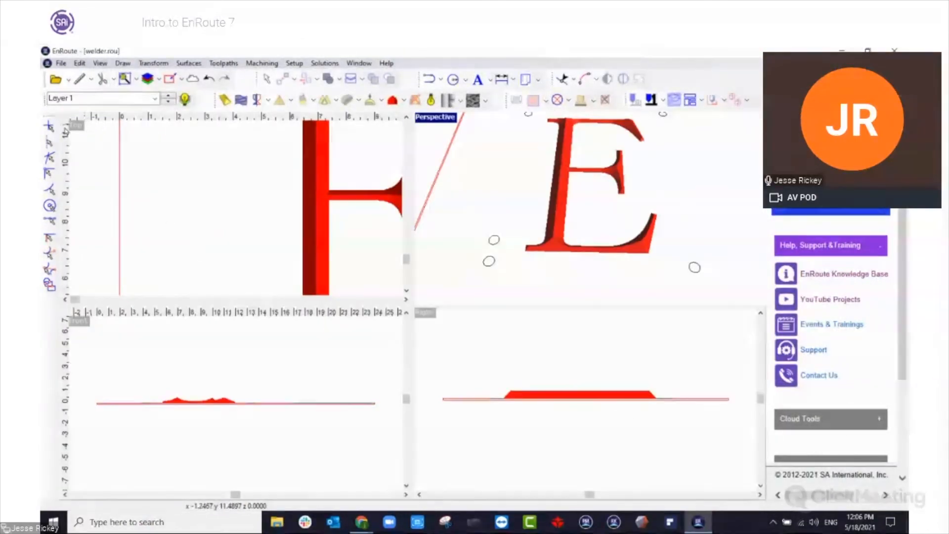
double_click(75, 127)
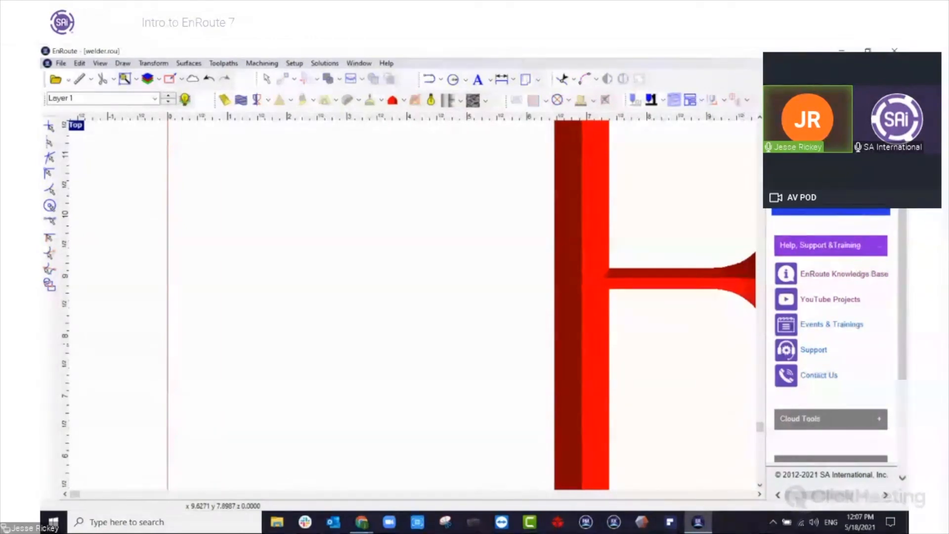
key("alt+Tab")
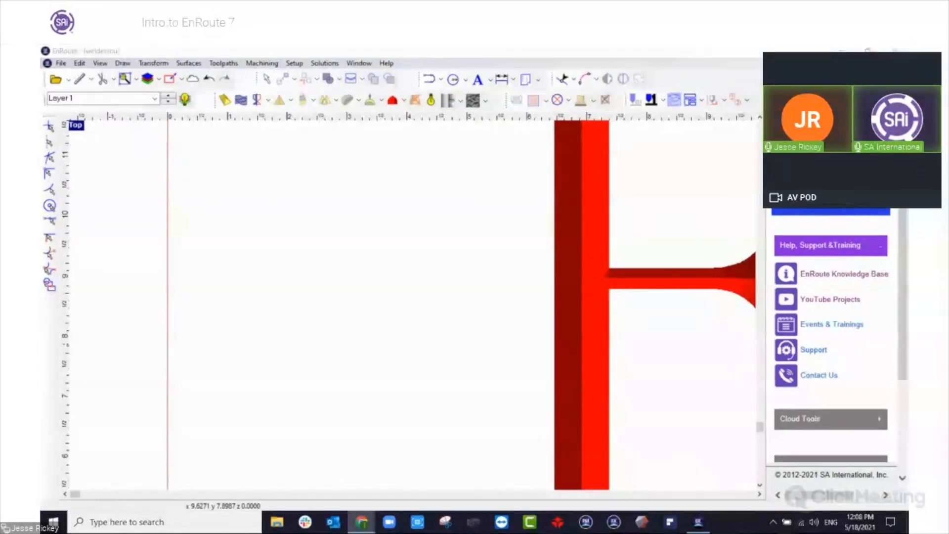
left_click(345, 224)
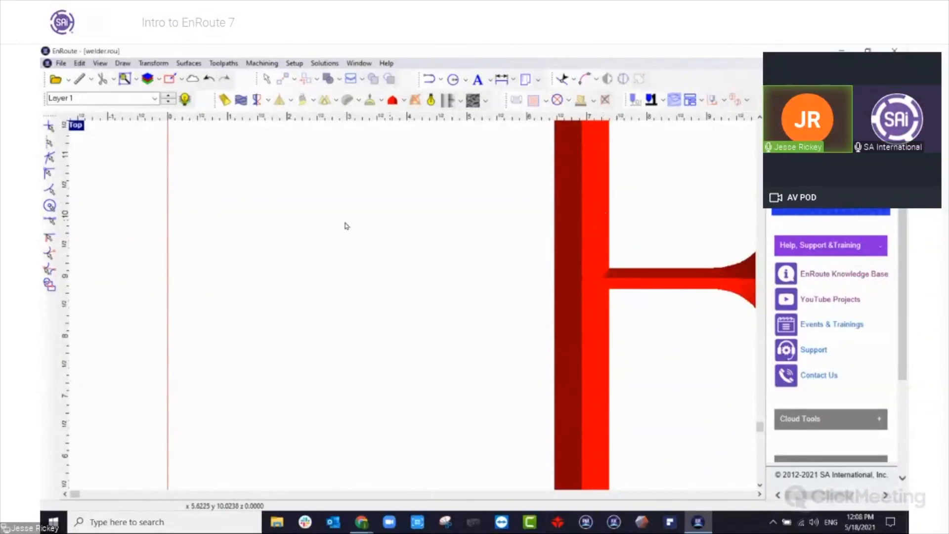
Draw a rectangle about 16.27 by 8.90 in the empty space below the red plate outline.
scroll(344, 225, "down", 8)
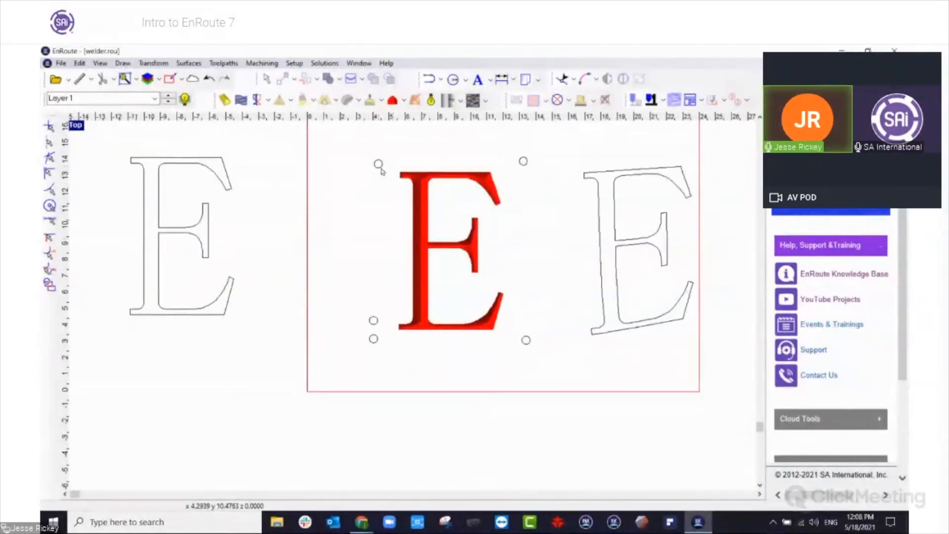
scroll(411, 145, "down", 3)
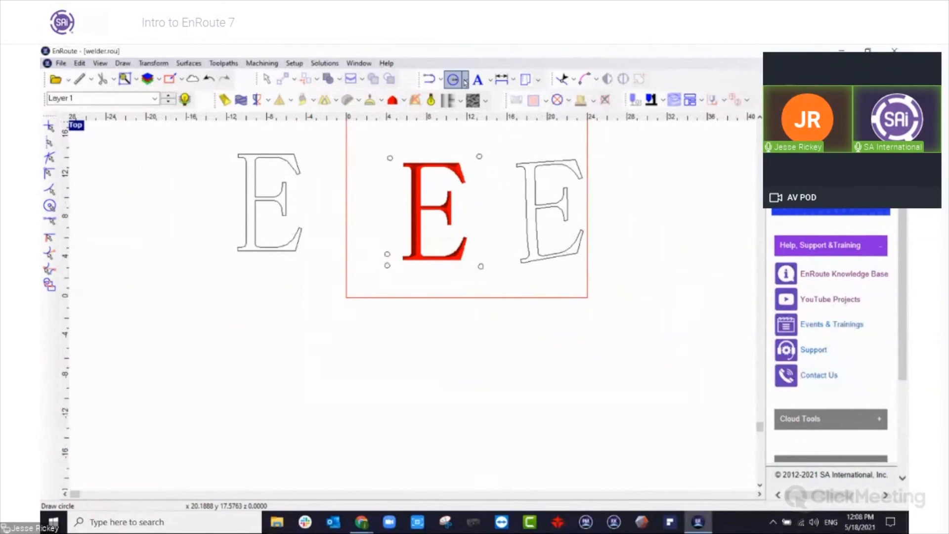
left_click(465, 80)
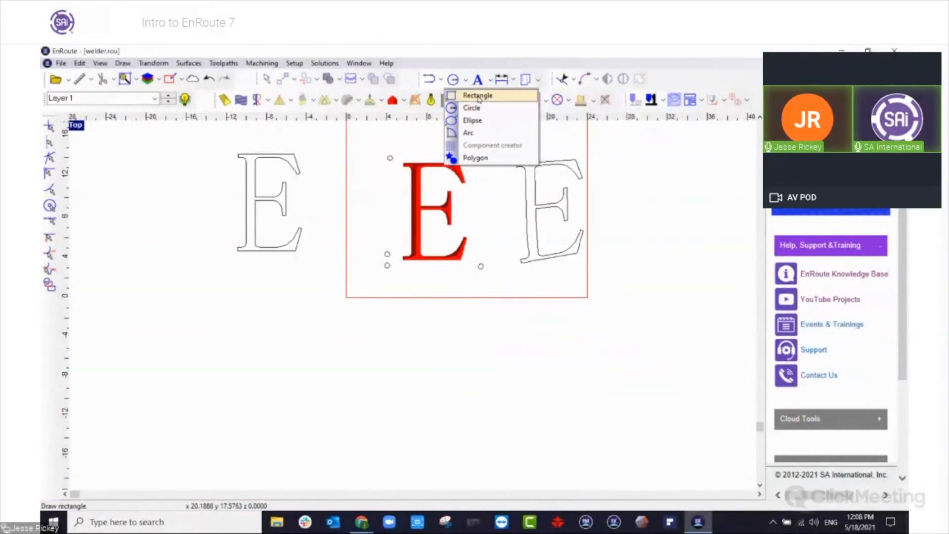
left_click(478, 94)
left_click_drag(334, 320, 474, 399)
key("Escape")
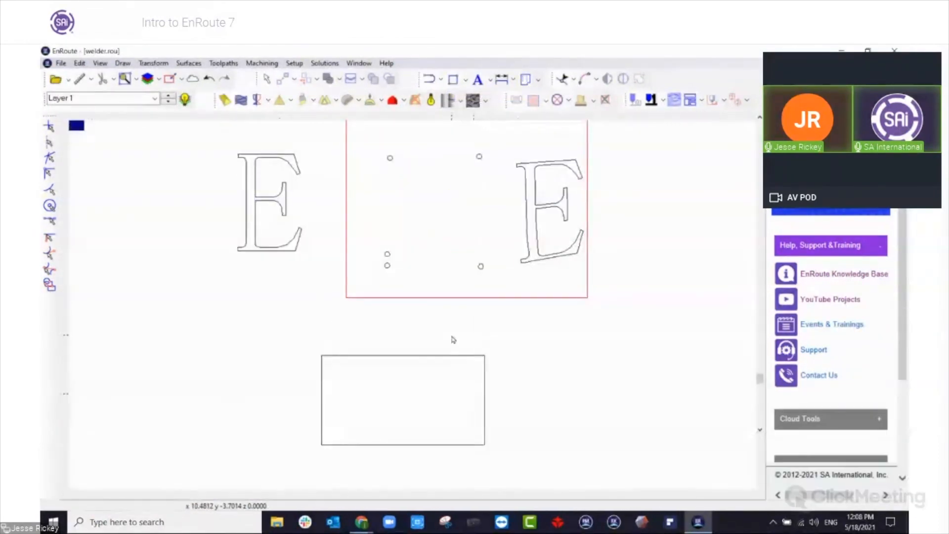
Select the new rectangle and create a flat relief surface from it.
left_click(456, 355)
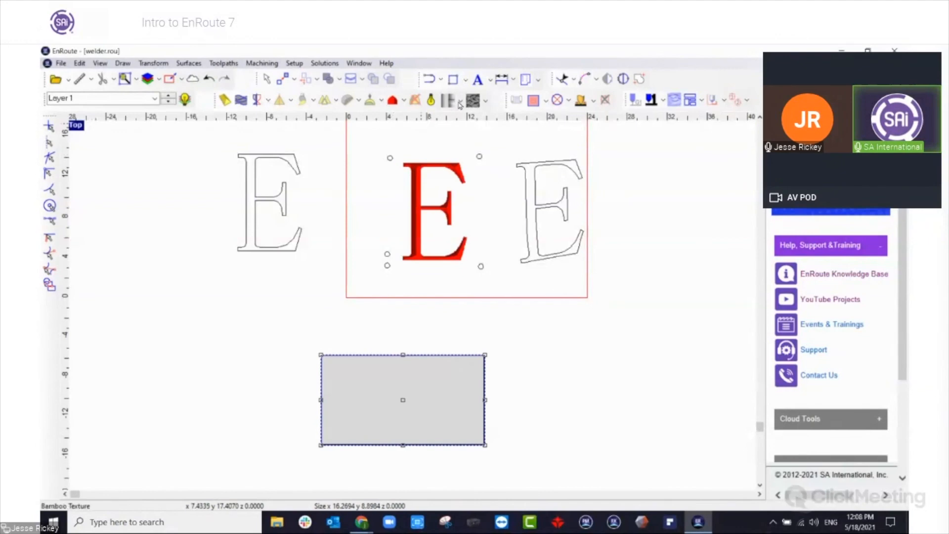
left_click(255, 100)
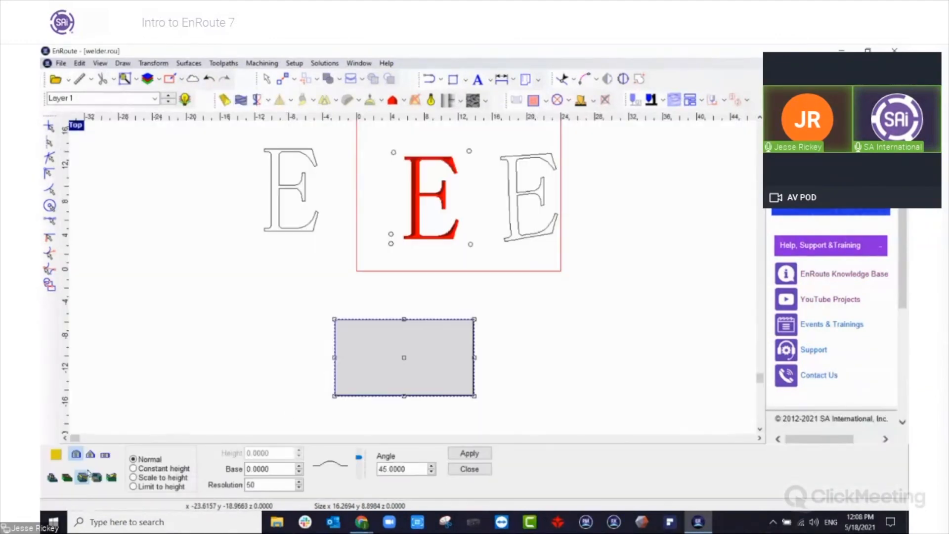
left_click(105, 454)
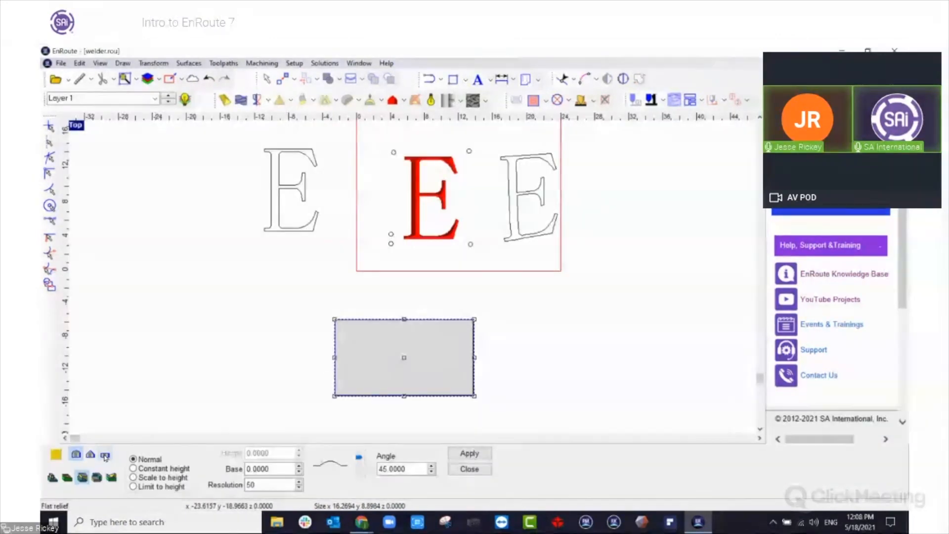
left_click(464, 454)
left_click(469, 468)
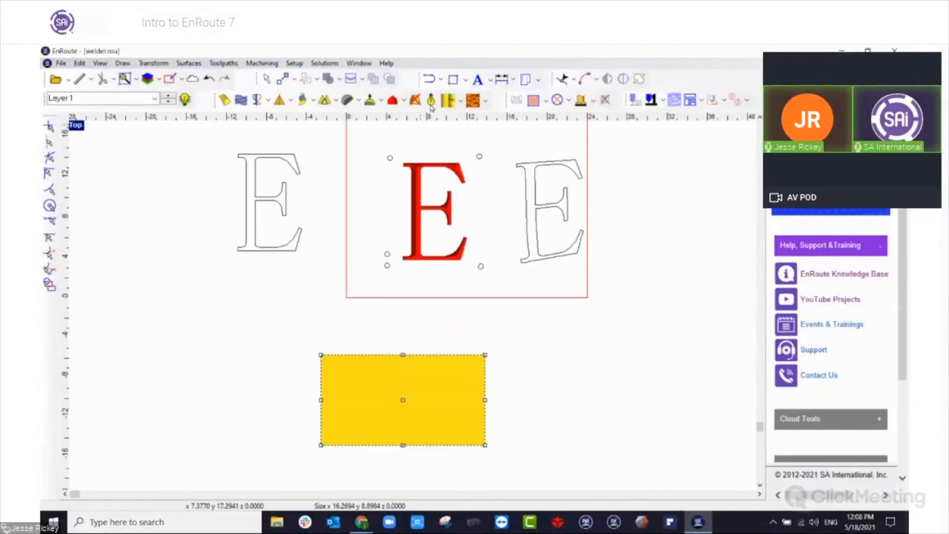
Examine the textures offered for the relief in both texture lists, and deselect the relief.
left_click(459, 101)
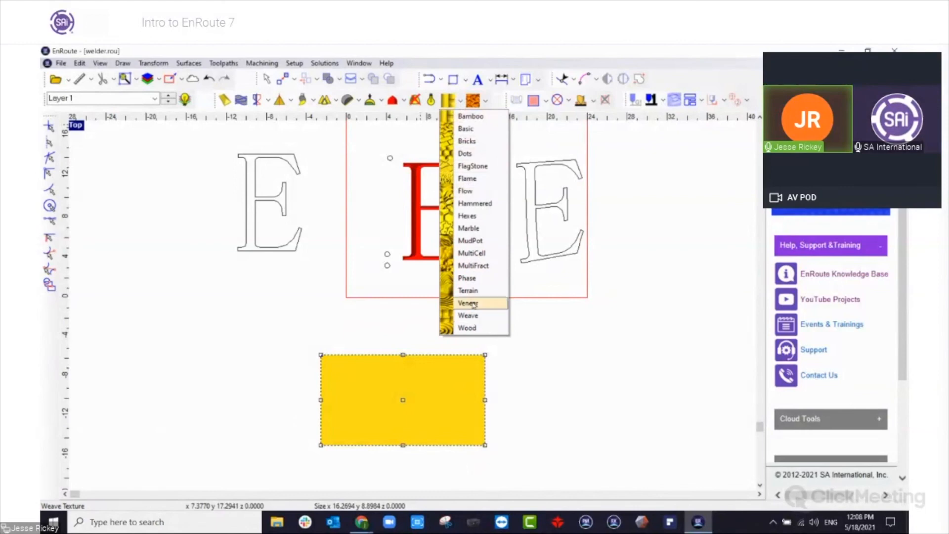
left_click(485, 101)
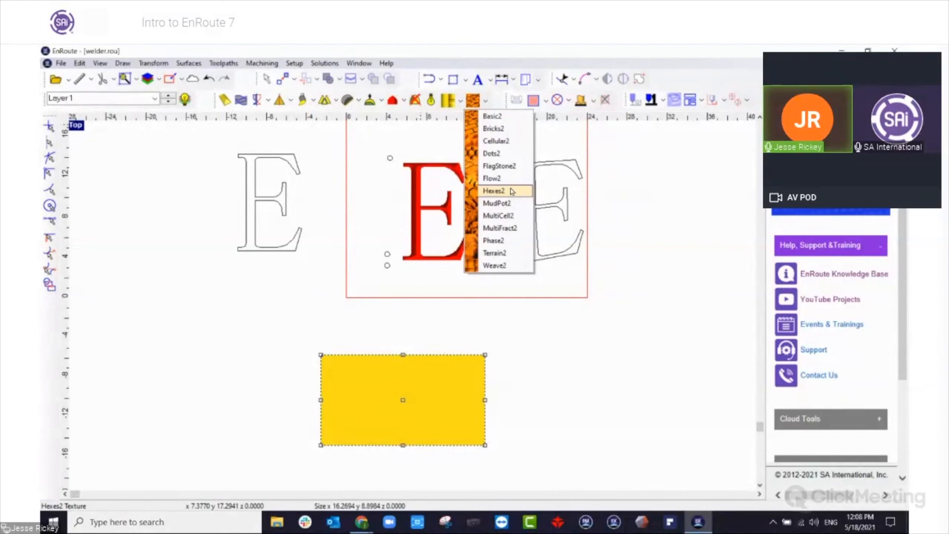
left_click(131, 160)
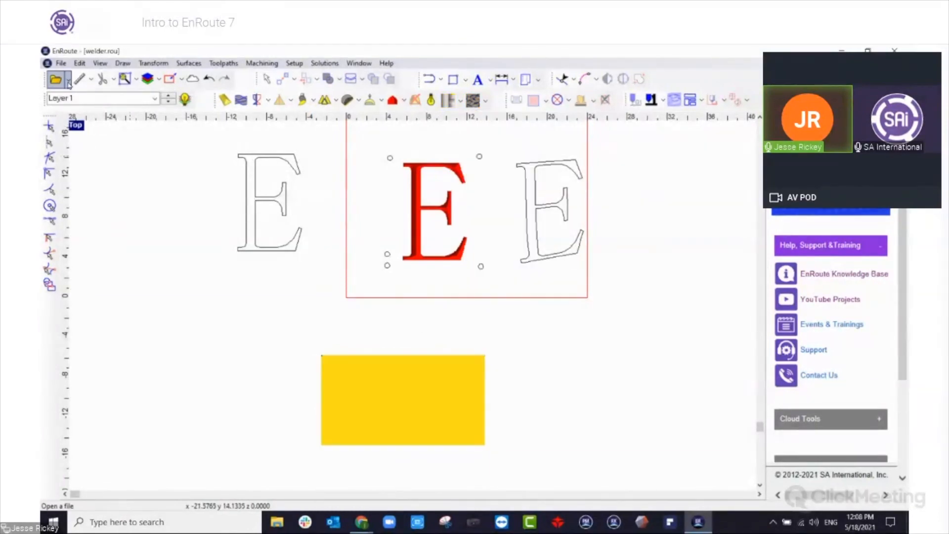
Start importing a file and examine the list of file formats available for import.
left_click(69, 80)
left_click(74, 120)
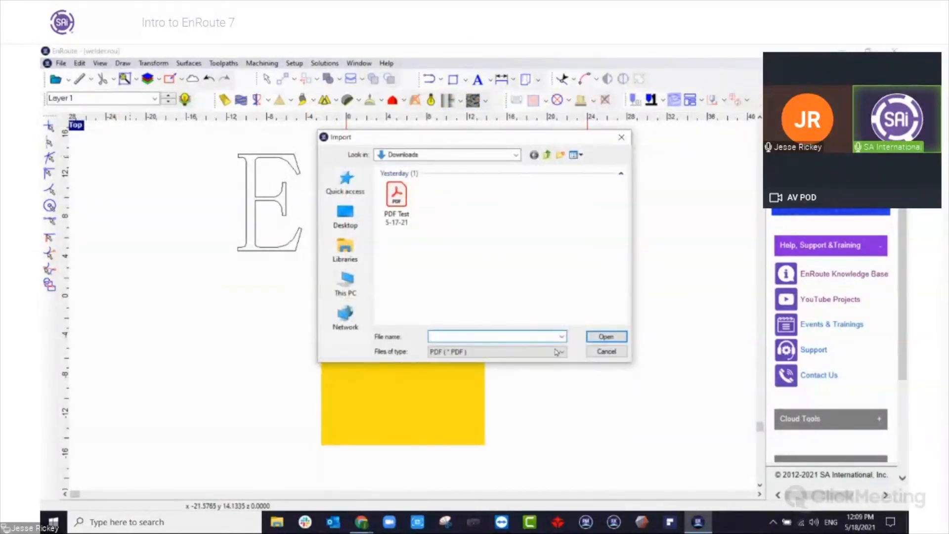
left_click(561, 351)
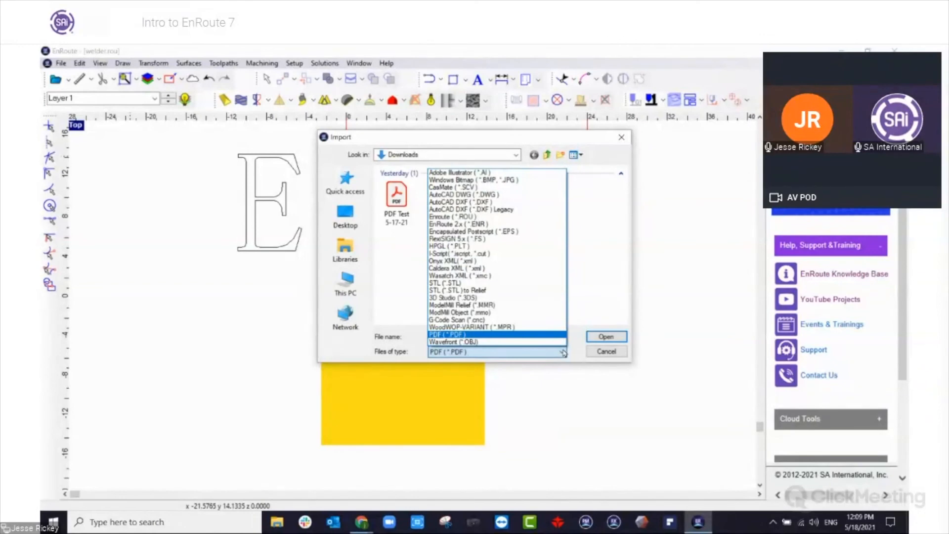
key("Up")
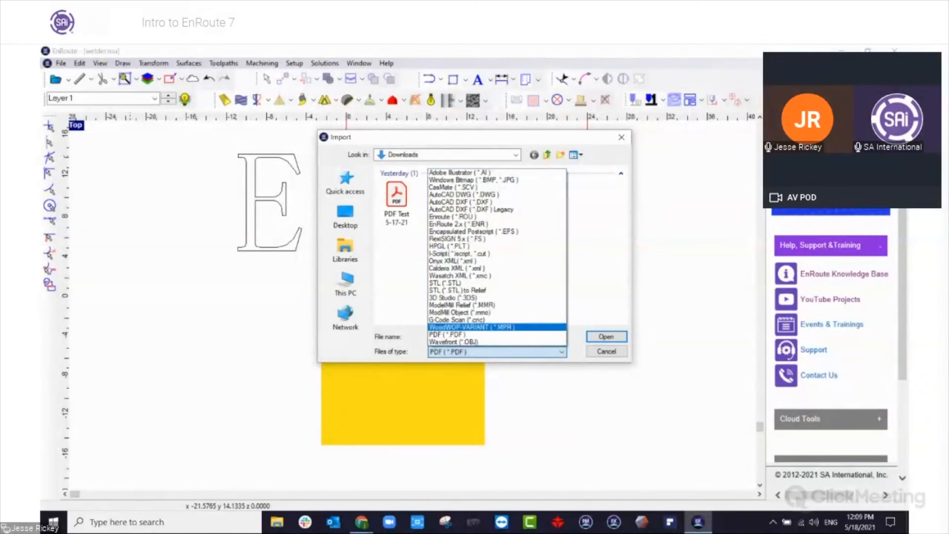